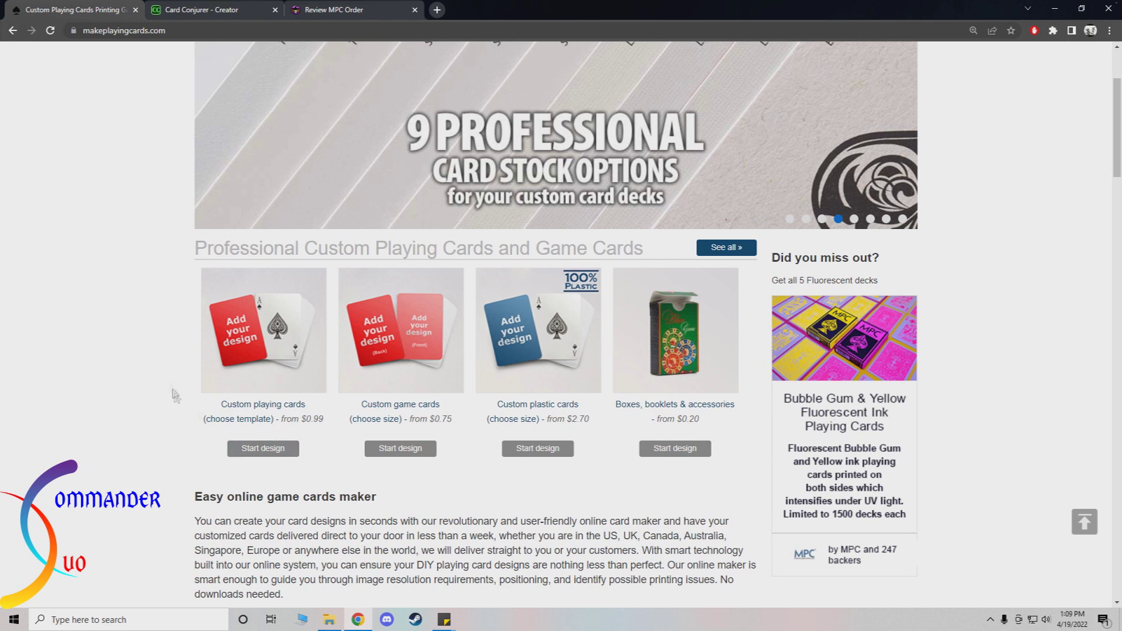
Step: Scroll to the top of makeplayingcards.com and switch to the 'Review MPC Order' tab showing four cards
scroll(125, 309, "up", 3)
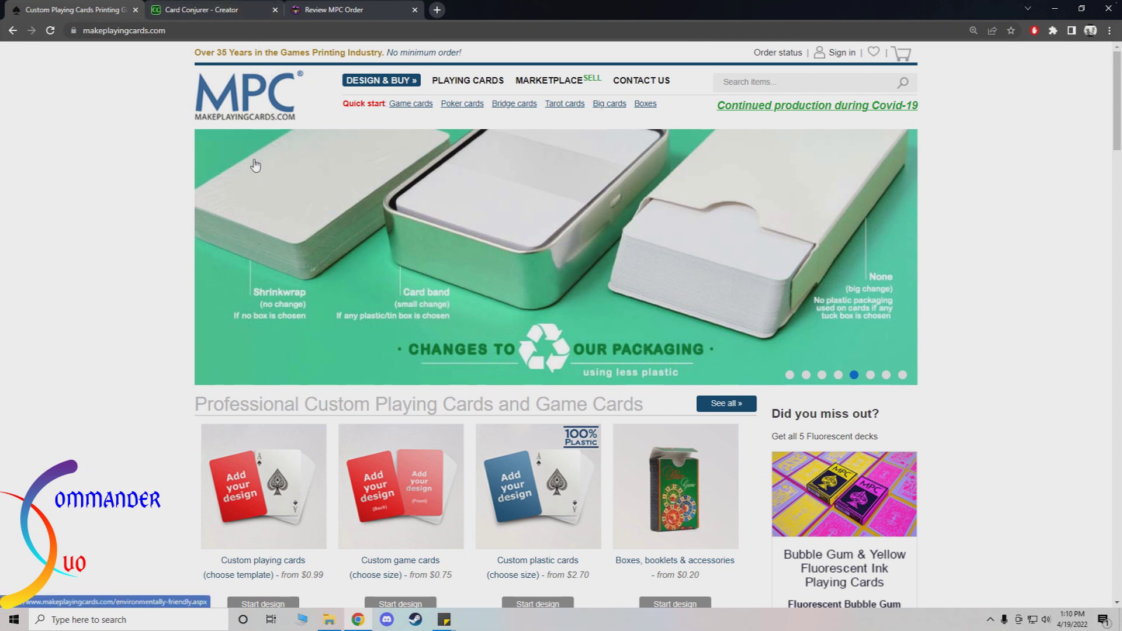
left_click(333, 10)
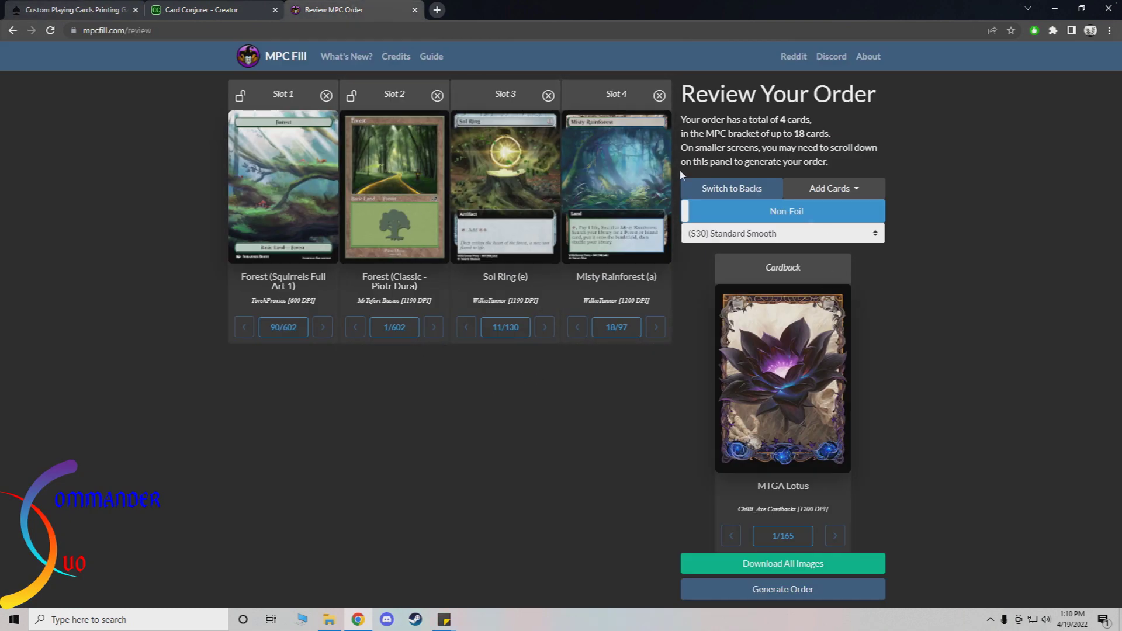
Step: Go back to the card list, change '2x Forest' to '1x Forest', and resubmit the order
left_click(12, 31)
left_click(616, 95)
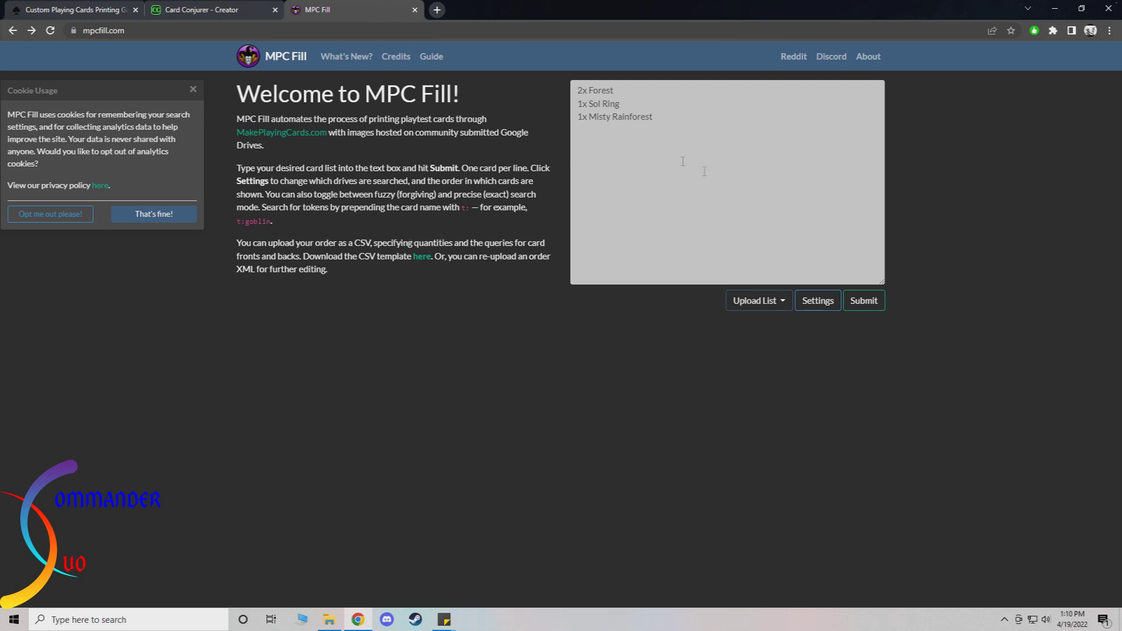
left_click(583, 89)
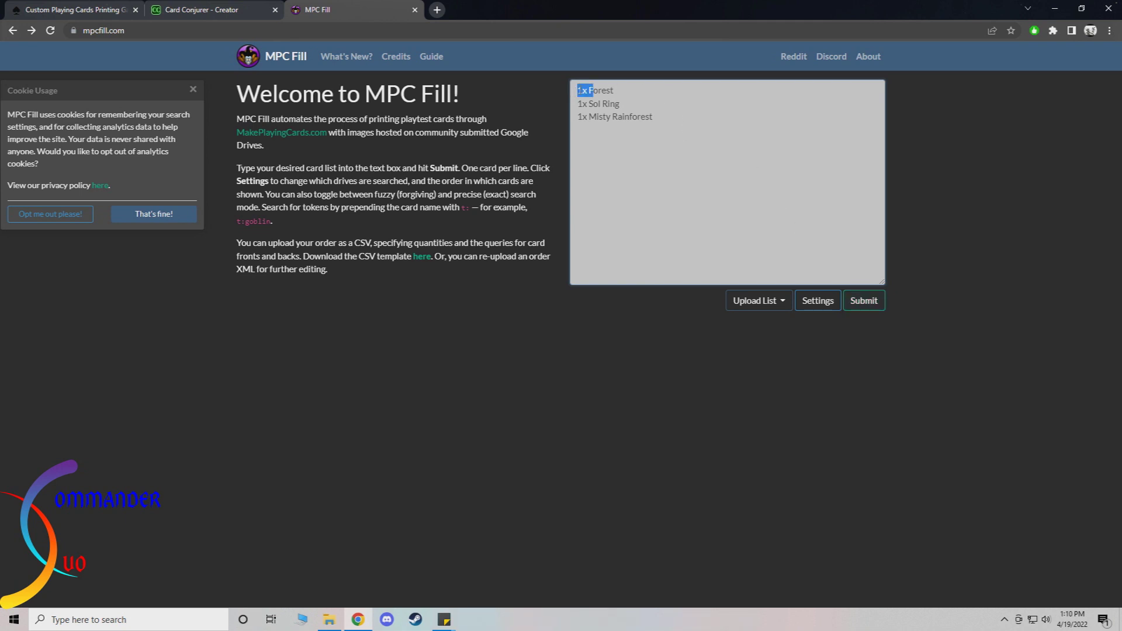
left_click(864, 301)
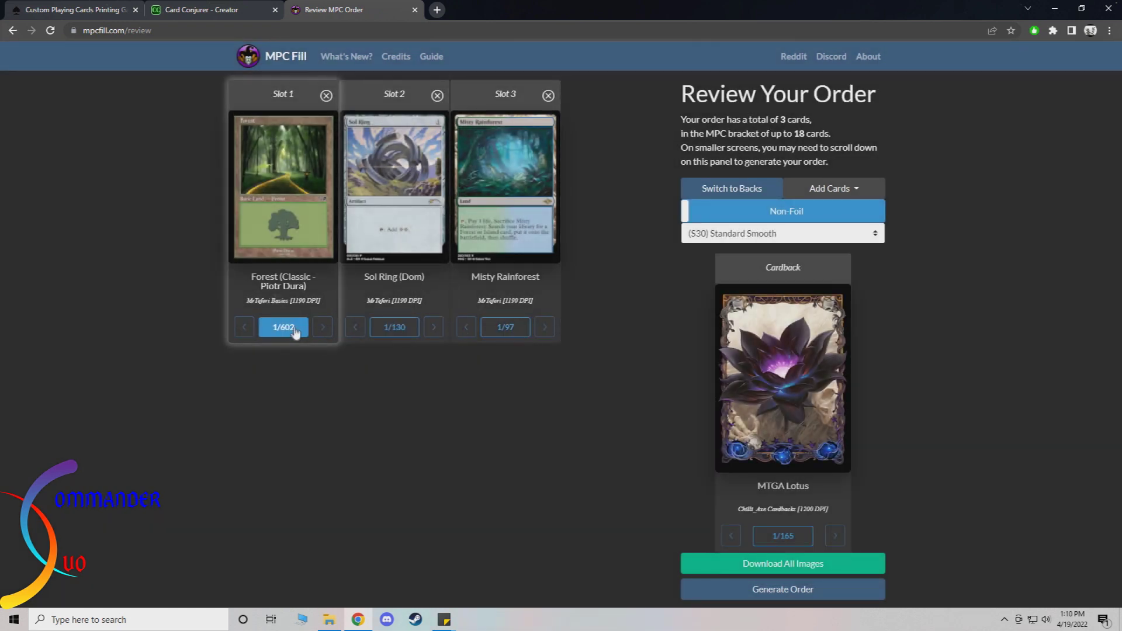
Step: Switch the Slot 1 Forest to the Forest (Unstable - John Avon 2) version and view its details
left_click(283, 328)
scroll(506, 317, "down", 10)
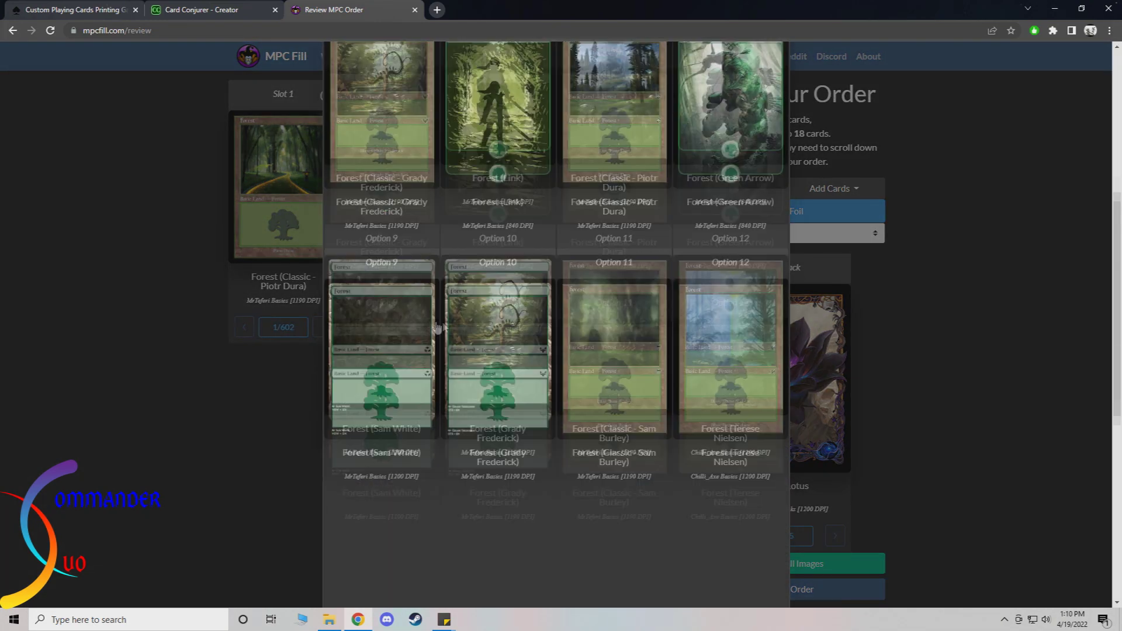
scroll(506, 317, "down", 15)
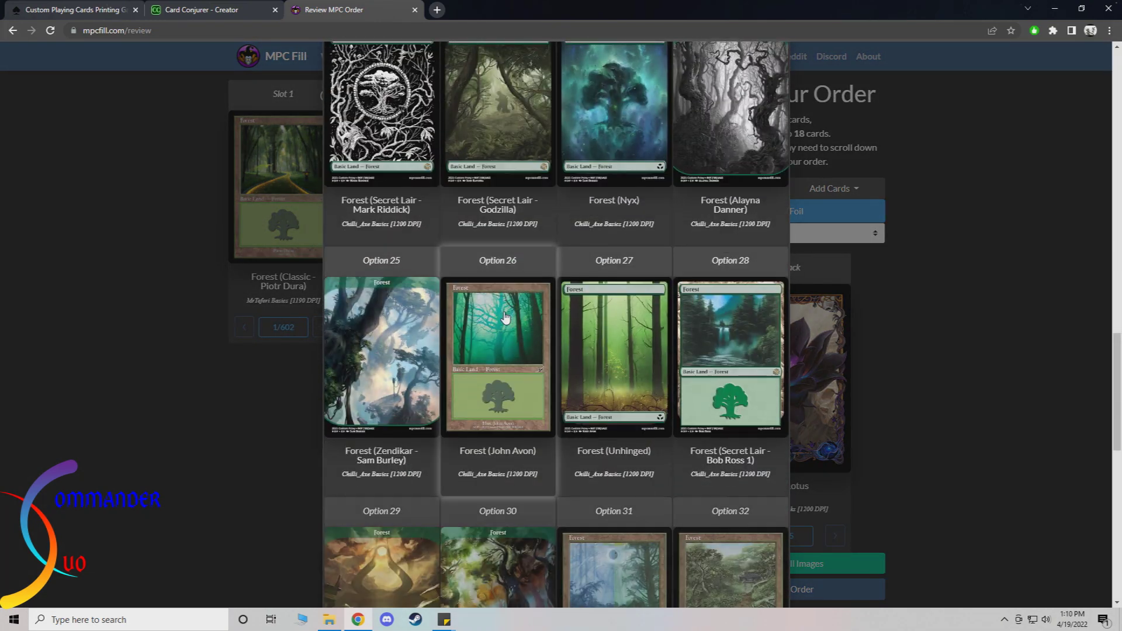
scroll(506, 317, "down", 8)
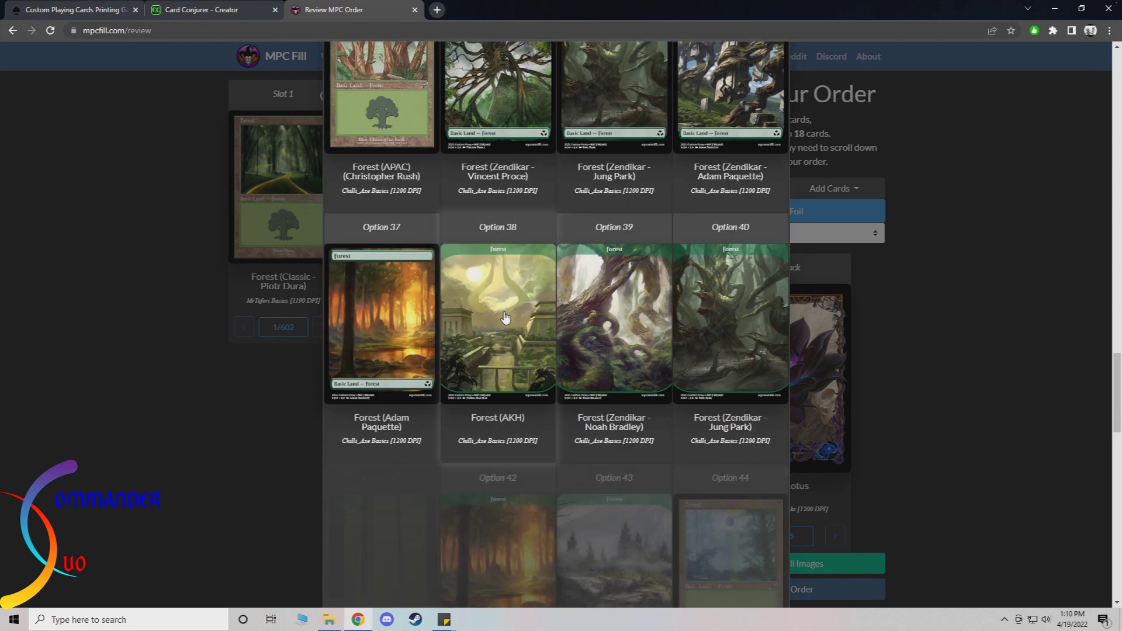
scroll(506, 317, "down", 5)
scroll(509, 315, "down", 7)
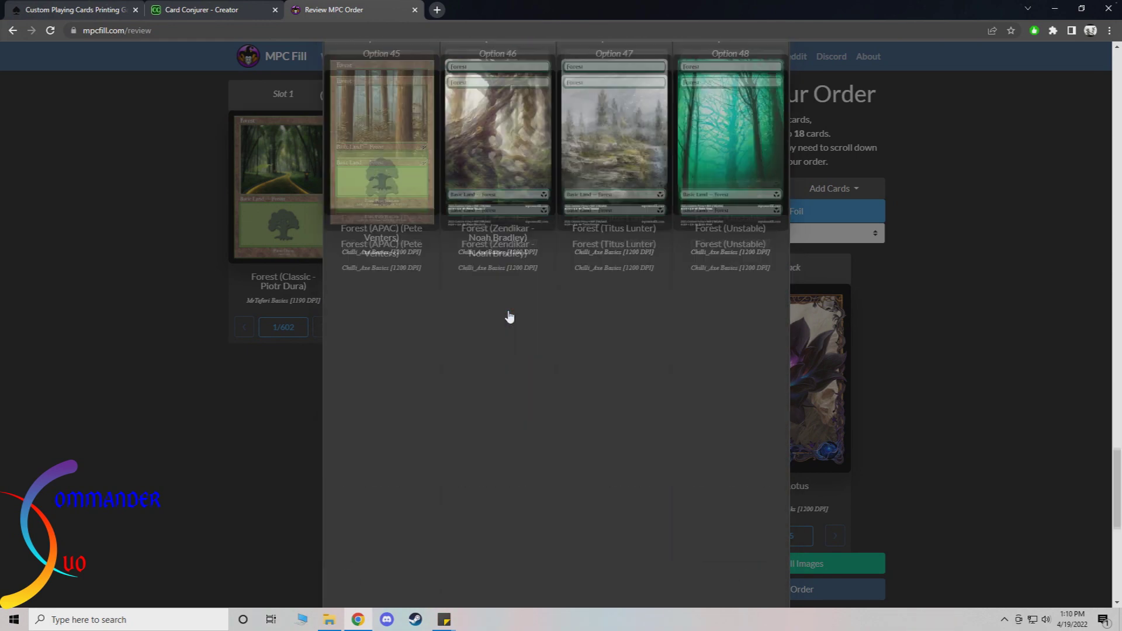
scroll(653, 332, "down", 5)
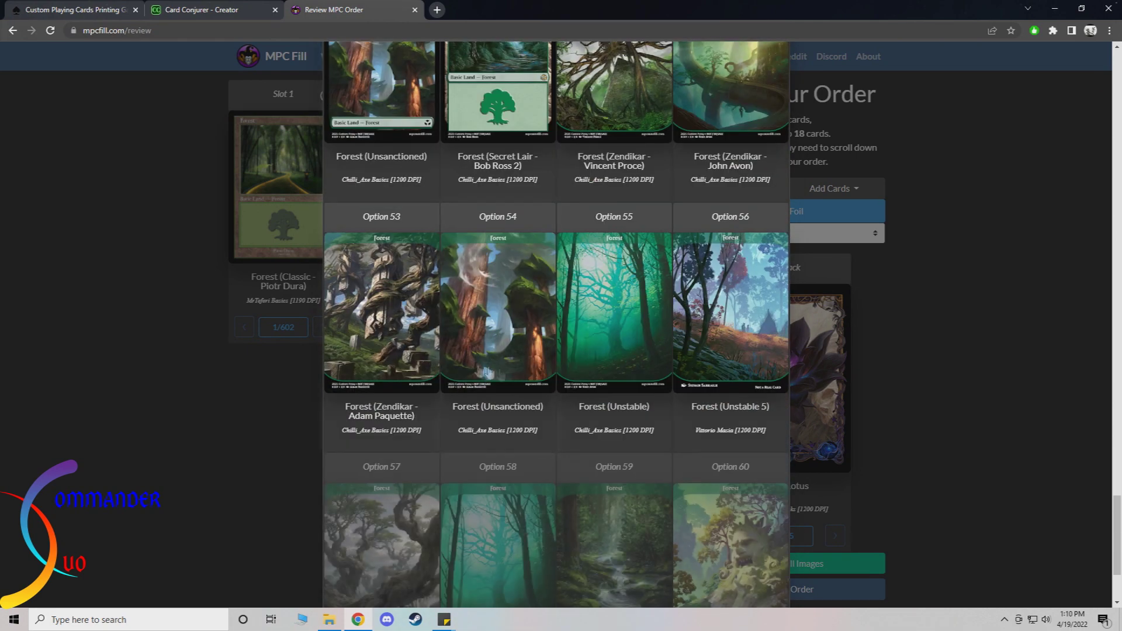
scroll(653, 332, "down", 3)
left_click(486, 388)
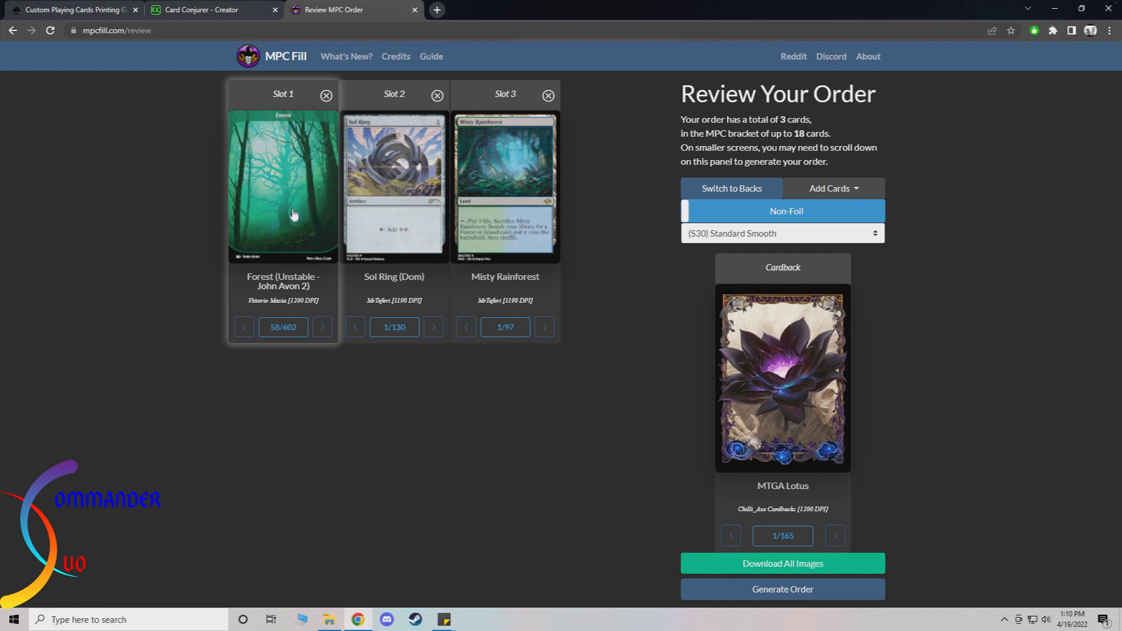
left_click(289, 174)
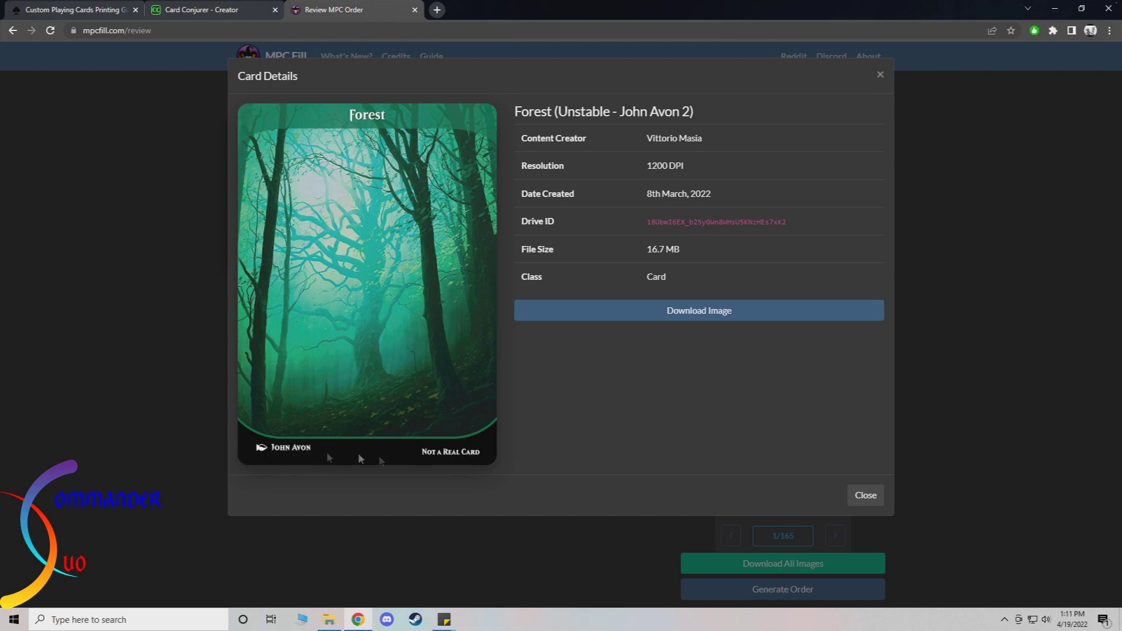
Step: Download the full-resolution Forest (Unstable - John Avon 2) image as a PNG from its Card Details
left_click(881, 75)
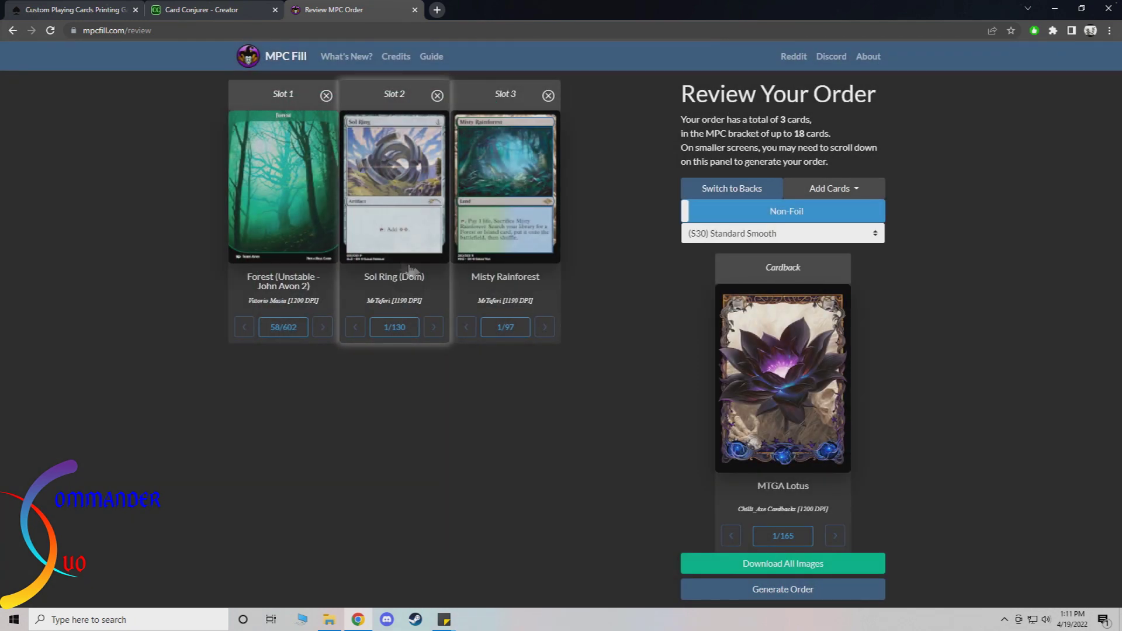
left_click(284, 193)
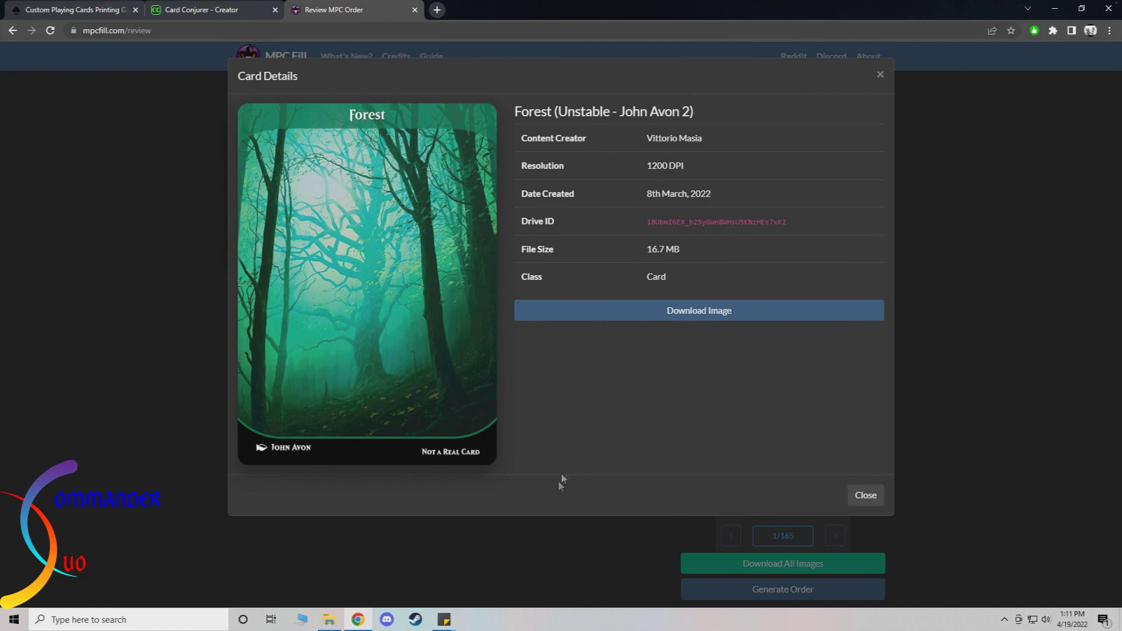
left_click(648, 314)
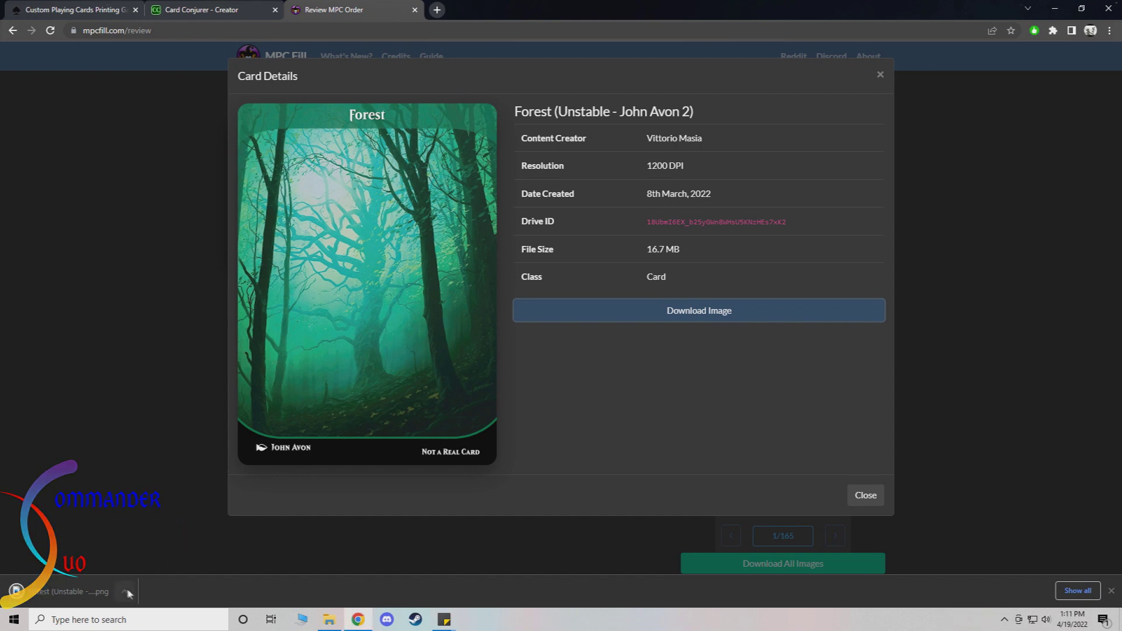
right_click(90, 589)
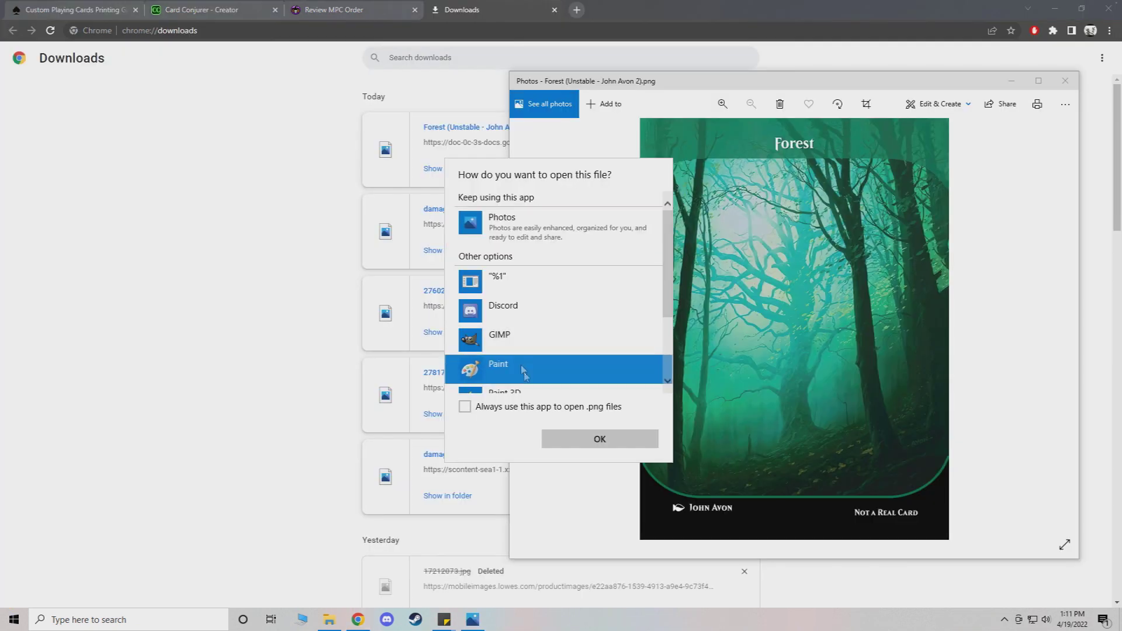
Step: Open the downloaded Forest PNG in Paint
left_click(574, 439)
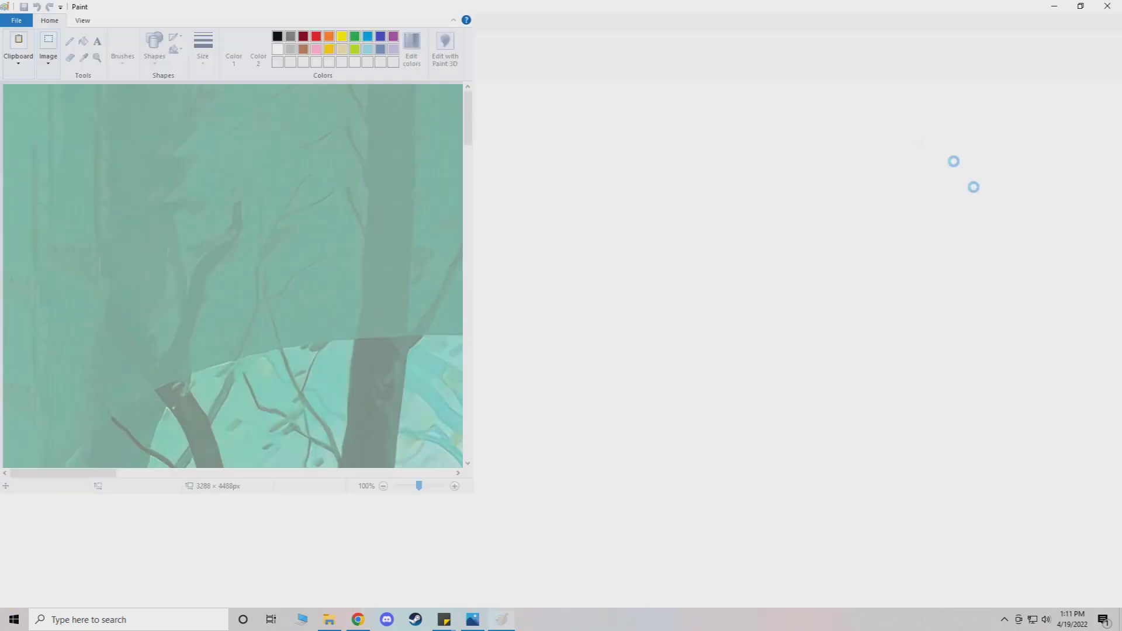
scroll(488, 219, "down", 3)
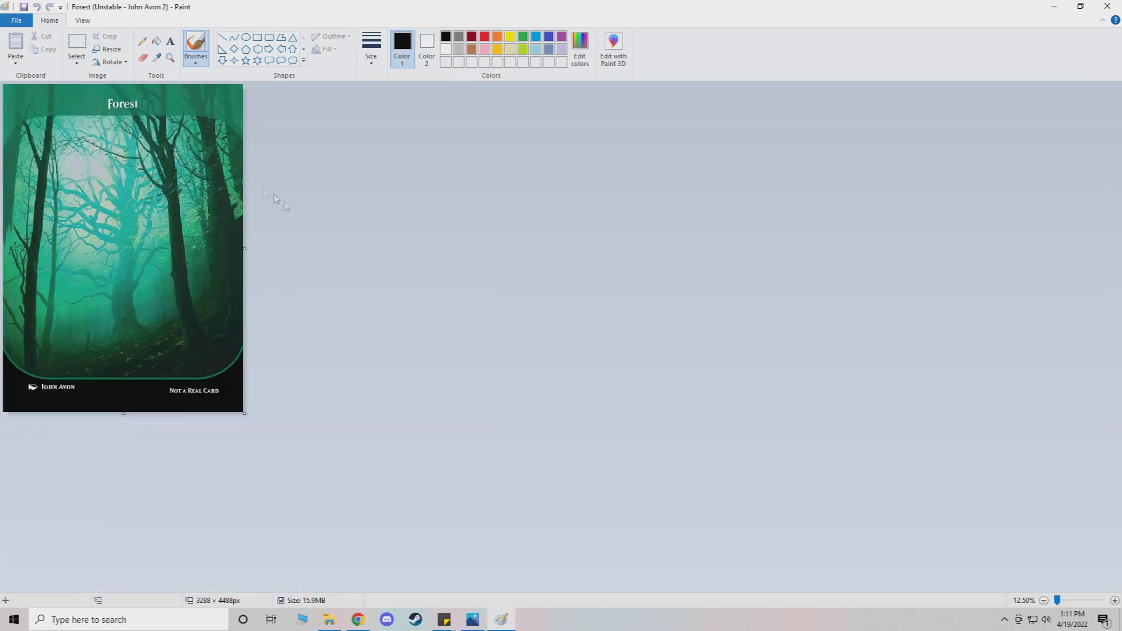
scroll(128, 220, "up", 1)
scroll(127, 220, "down", 3)
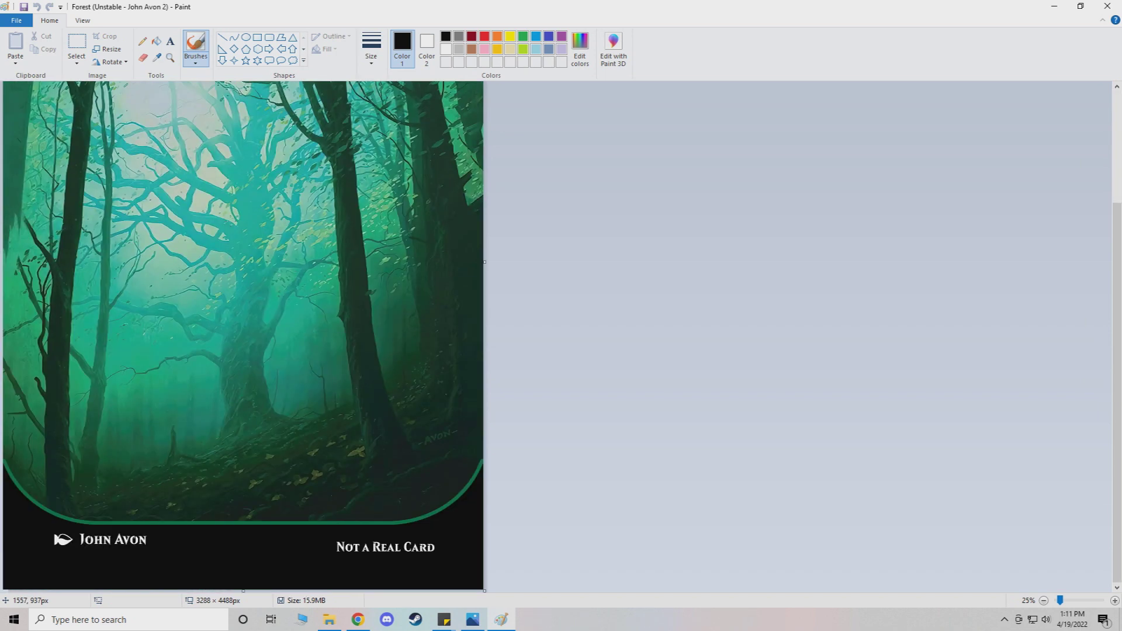
scroll(192, 194, "up", 1)
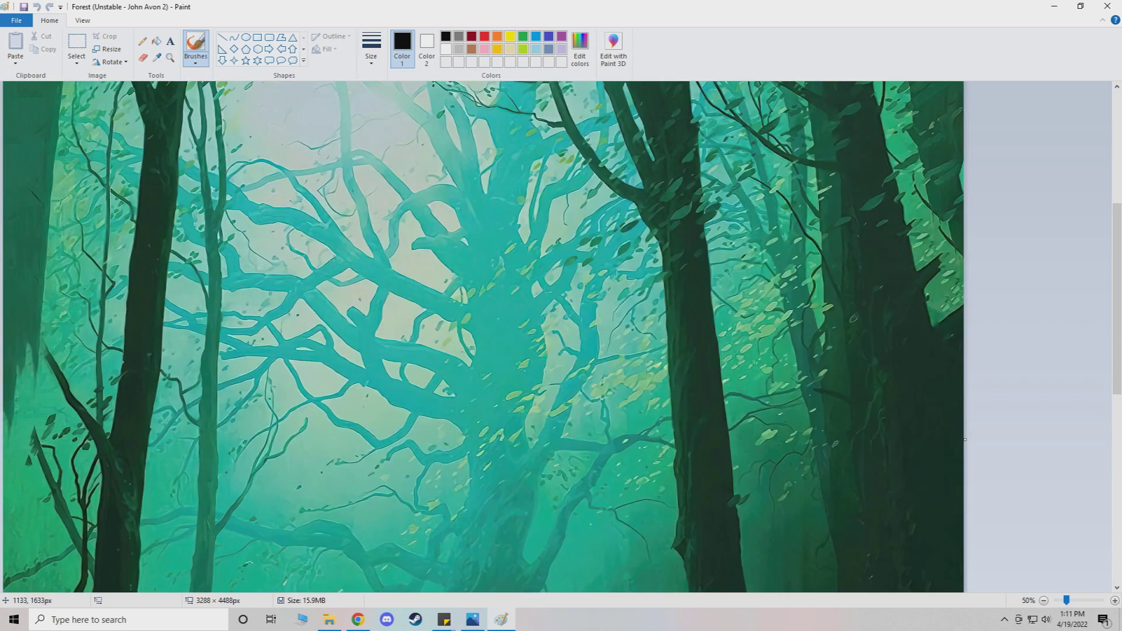
scroll(334, 259, "down", 5)
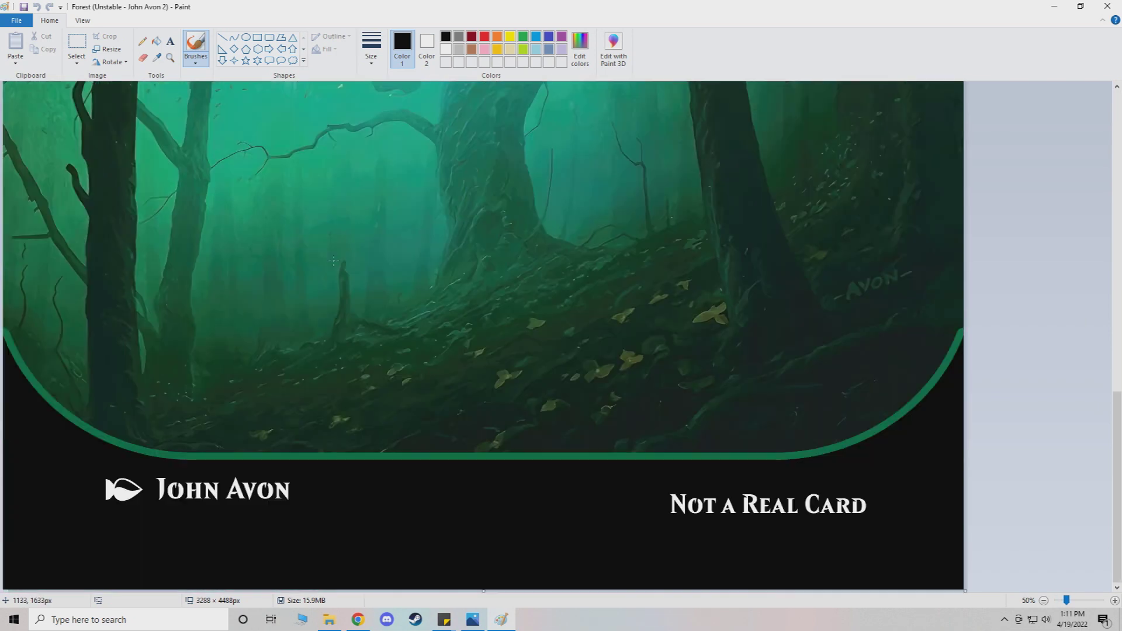
Step: Delete the John Avon credit and 'Not a Real Card' text, filling both footer gaps black
left_click(77, 44)
left_click_drag(91, 472, 314, 510)
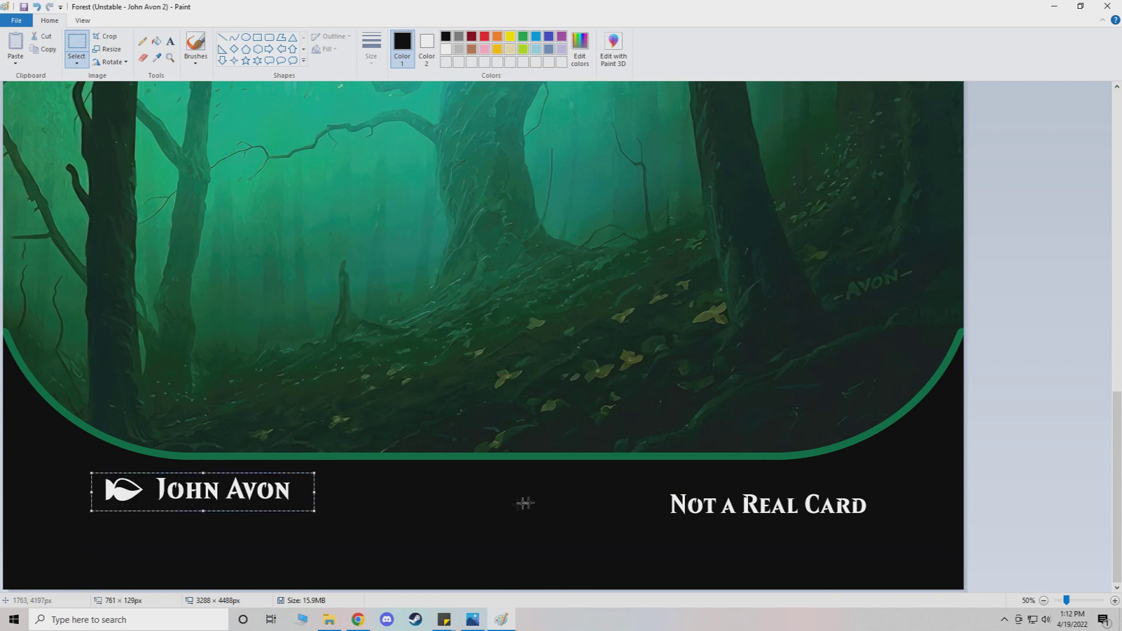
key("Delete")
left_click_drag(663, 488, 889, 525)
key("Delete")
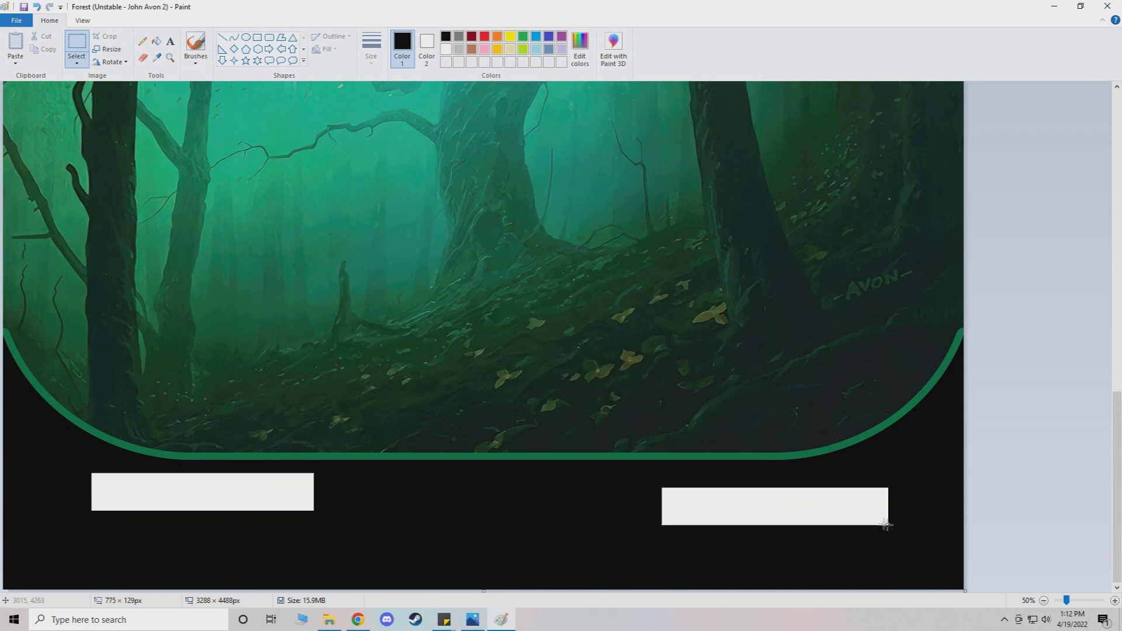
left_click(156, 41)
left_click(265, 488)
left_click(731, 498)
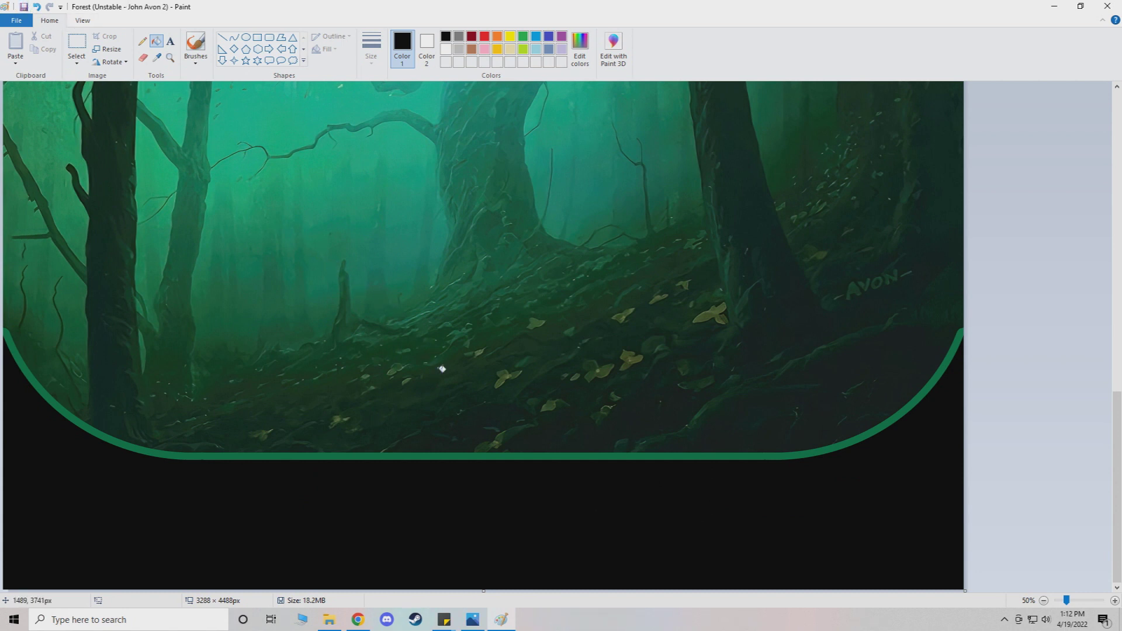
Step: Close Paint, the photo viewer and the downloads page
scroll(439, 368, "down", 2)
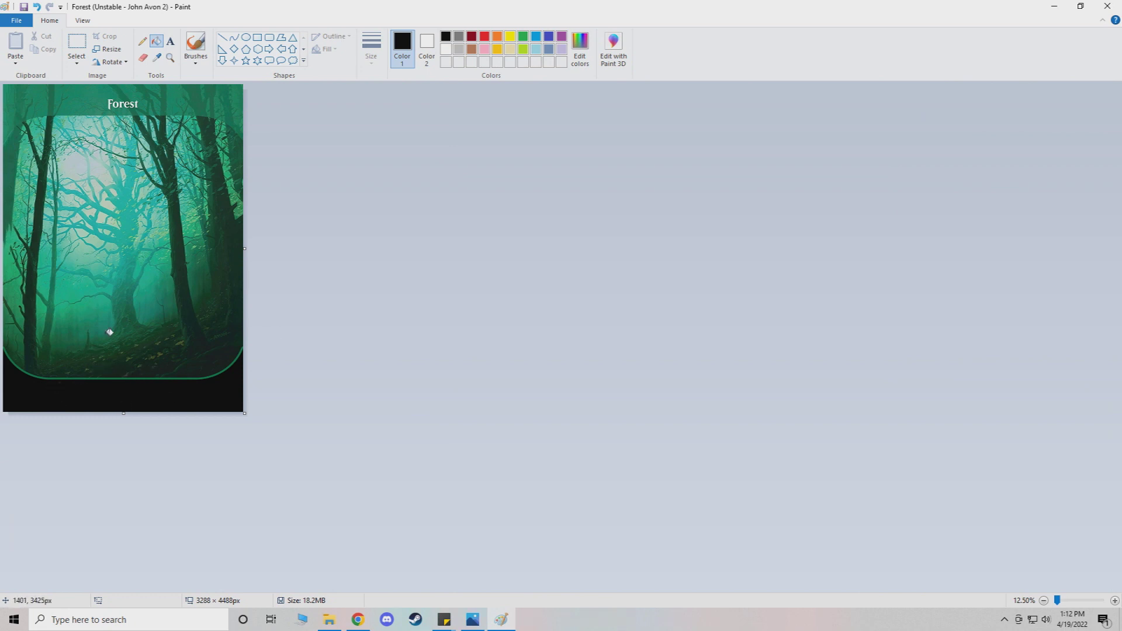
left_click(1107, 5)
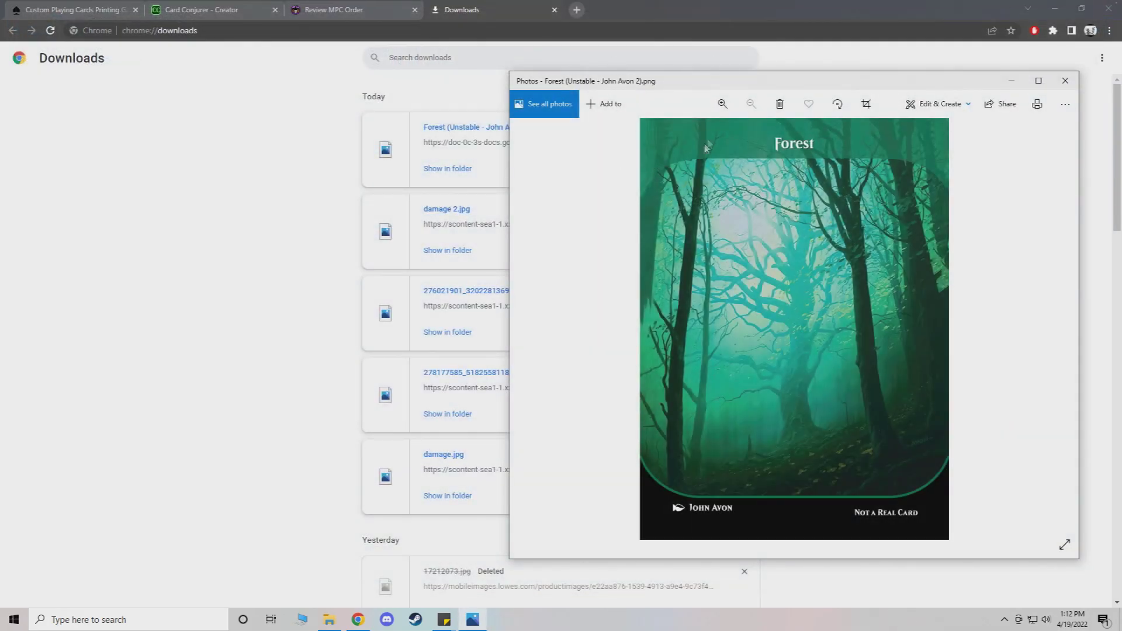
left_click(1065, 82)
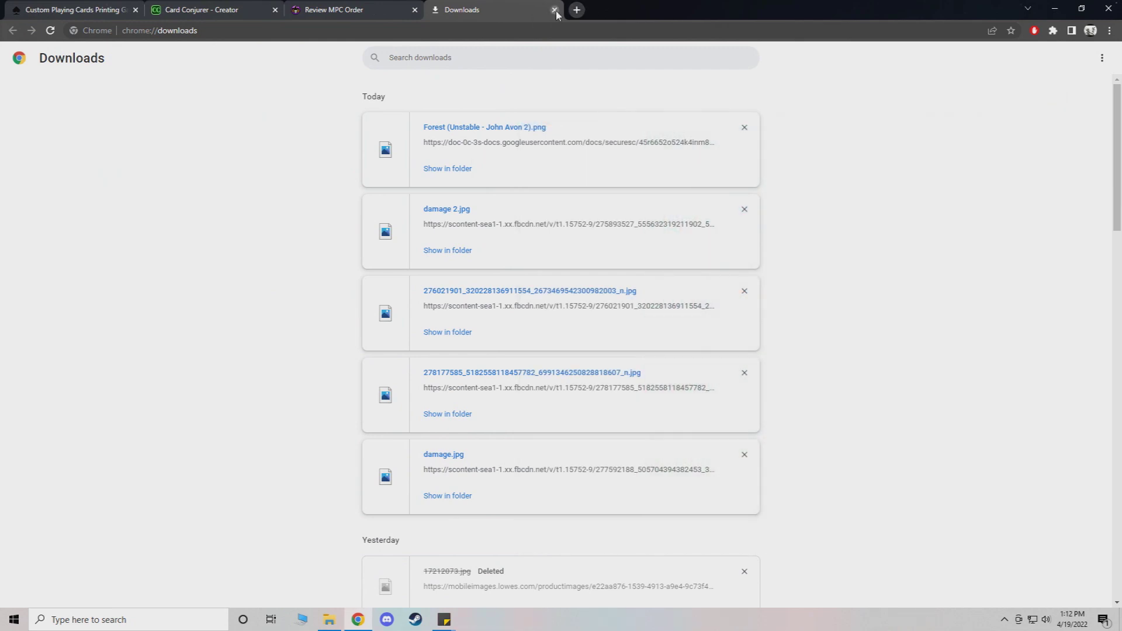
left_click(555, 10)
Step: Close the Forest details and change the Slot 2 Sol Ring to its JP Archive version
left_click(881, 74)
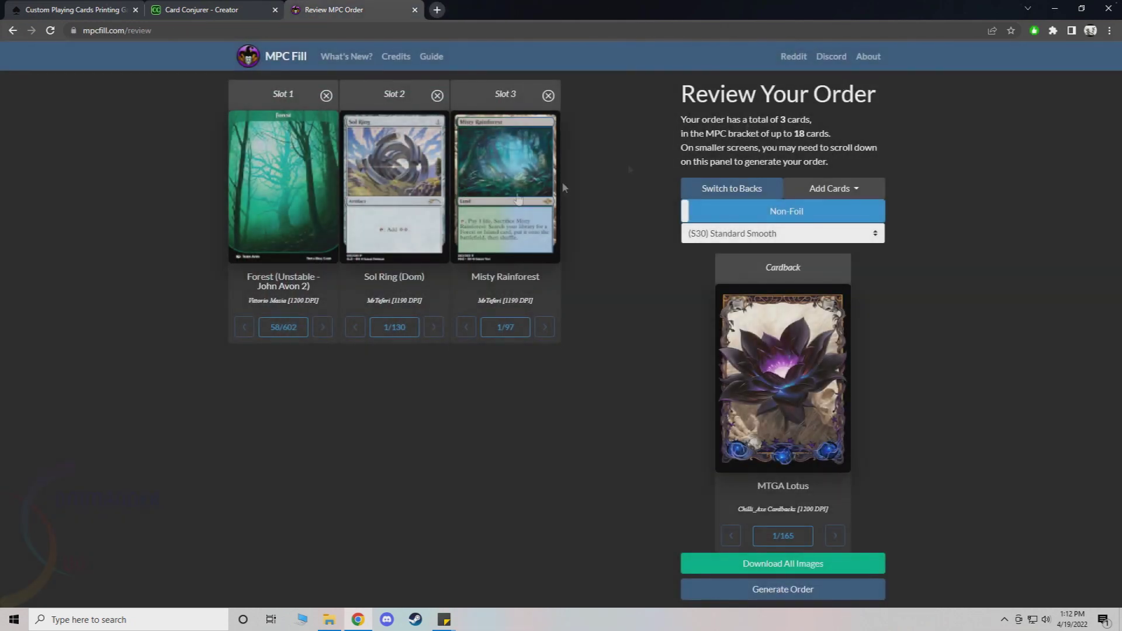
left_click(388, 328)
scroll(457, 186, "down", 4)
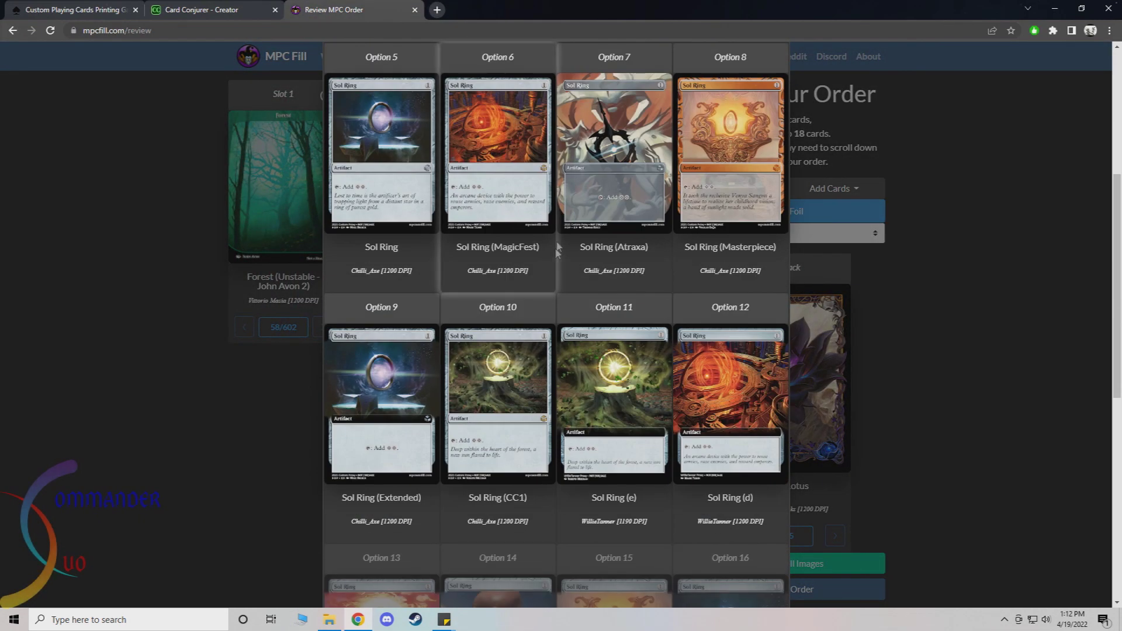
left_click(503, 169)
left_click(411, 328)
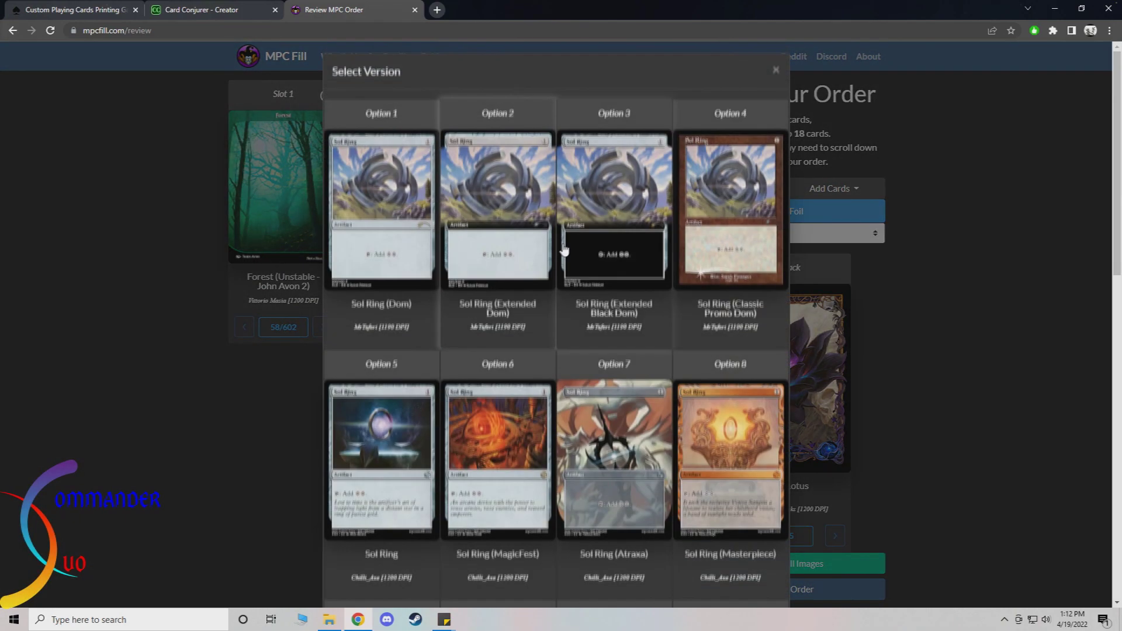
scroll(626, 202, "down", 8)
scroll(624, 195, "down", 6)
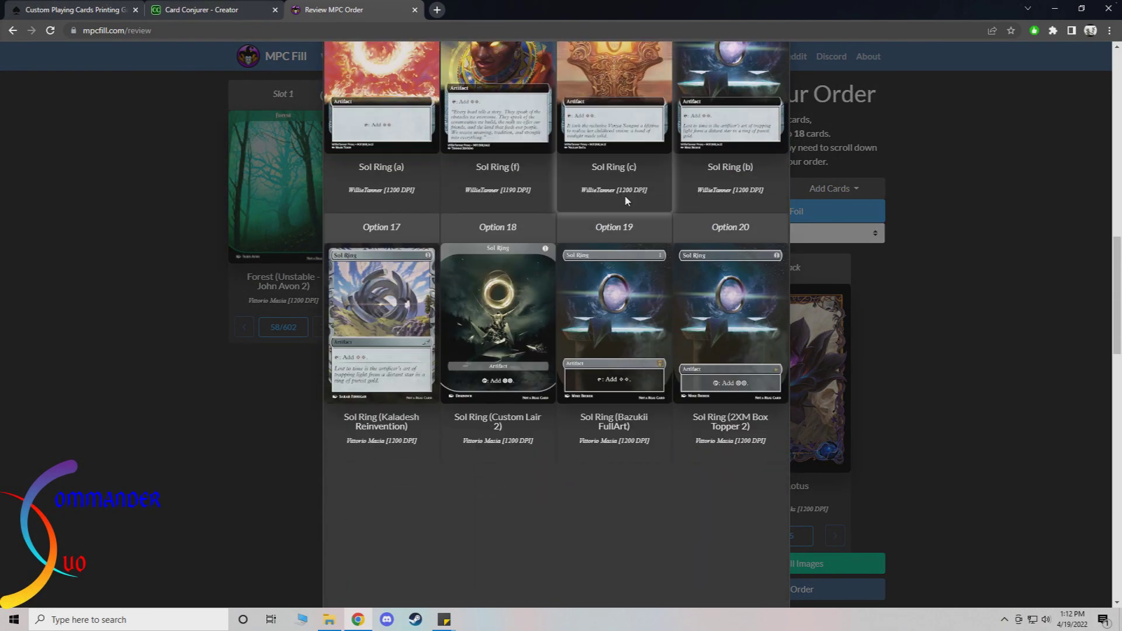
scroll(585, 305, "down", 5)
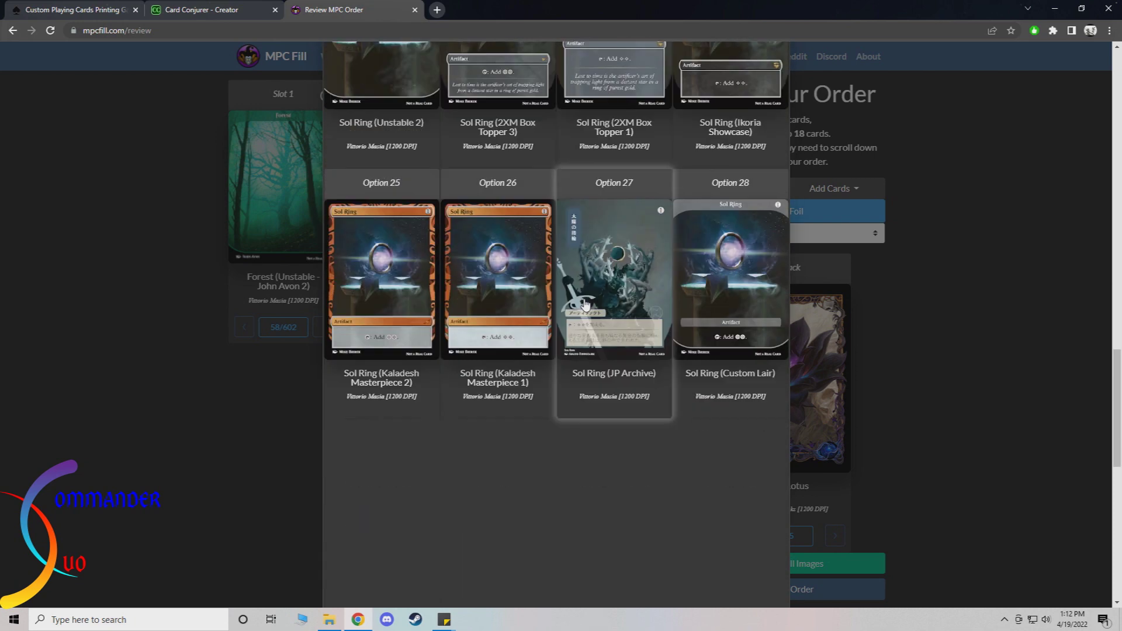
left_click(585, 305)
Step: Review the JP Archive Sol Ring details, then check Misty Rainforest versions without changing it
left_click(430, 194)
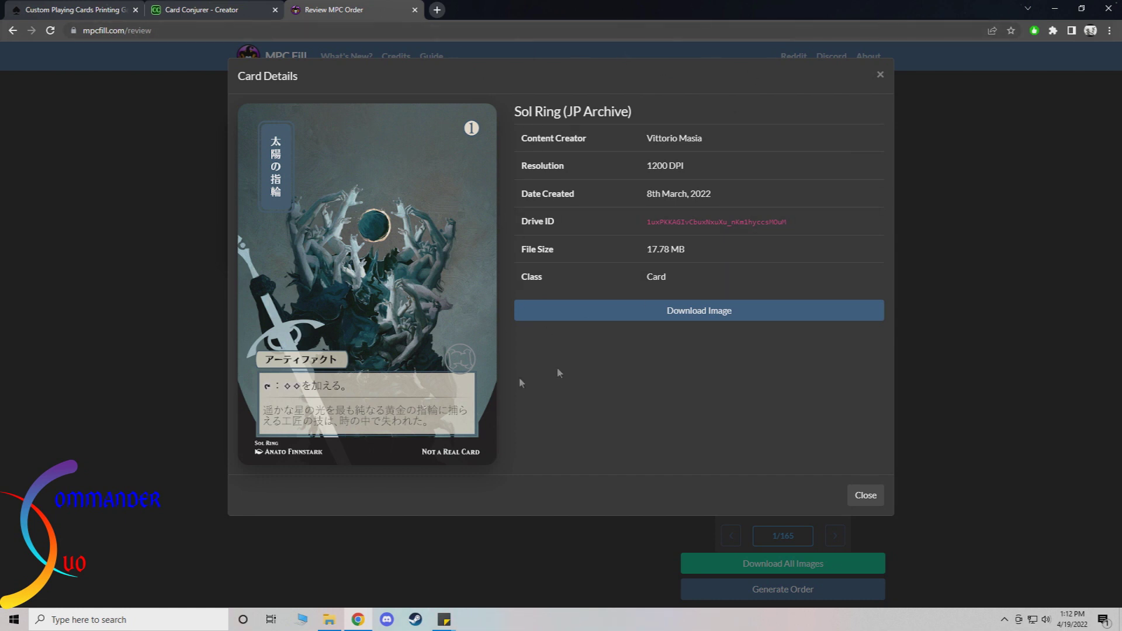
left_click(888, 69)
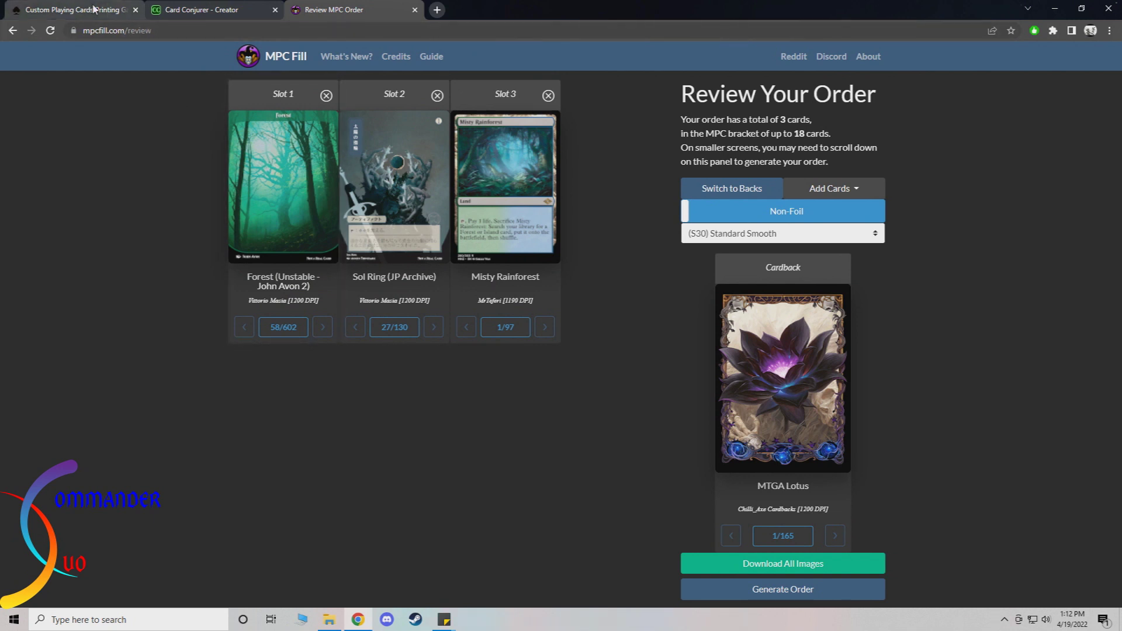
left_click(512, 327)
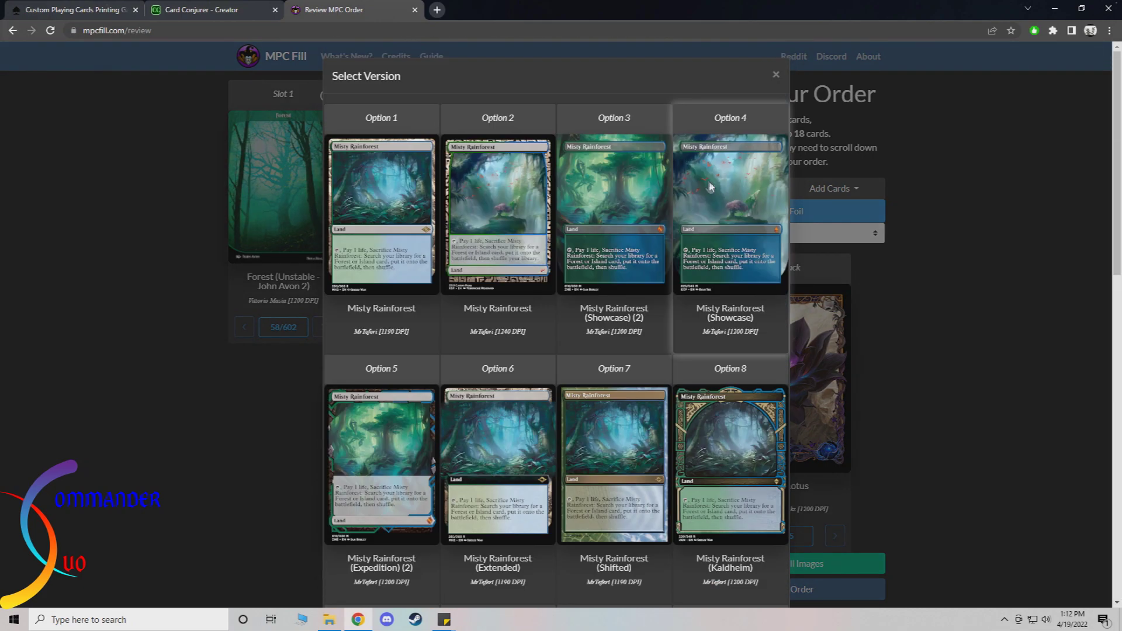
left_click(776, 75)
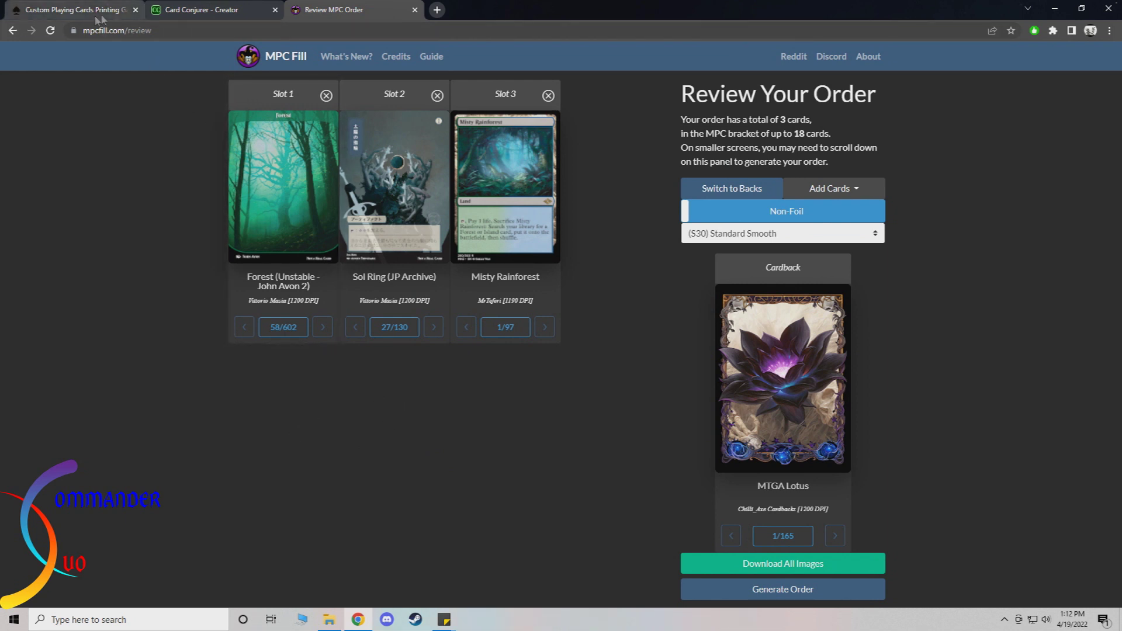
Step: Reload the Card Conjurer creator from the site's home page
left_click(228, 13)
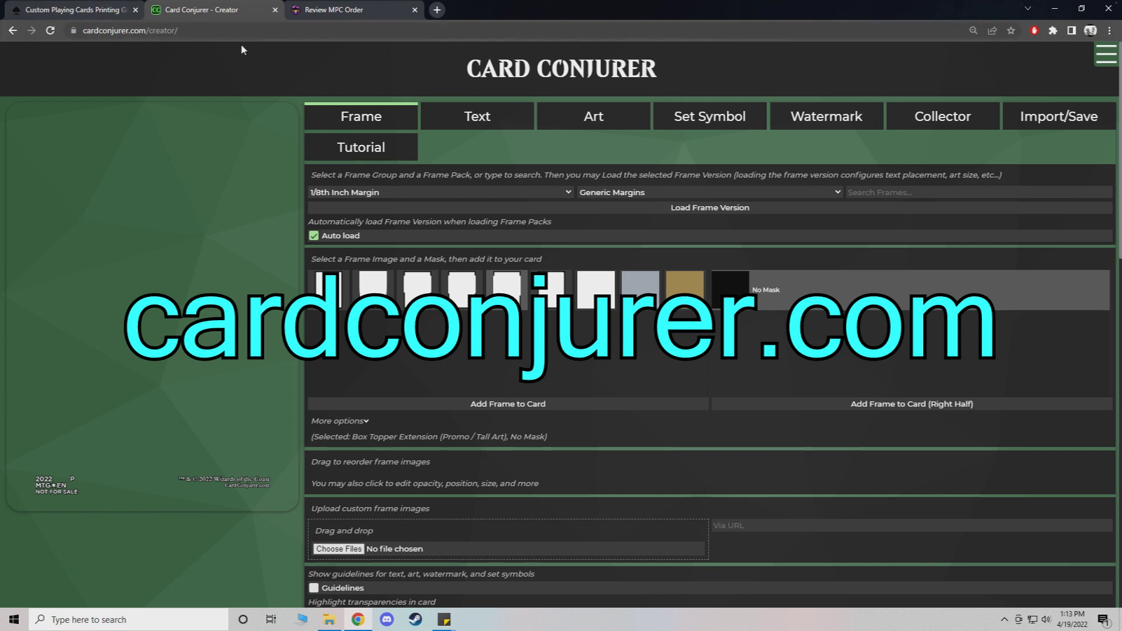
left_click(216, 29)
key("BackSpace")
key("BackSpace")
key("BackSpace")
key("BackSpace")
key("BackSpace")
key("BackSpace")
key("BackSpace")
key("BackSpace")
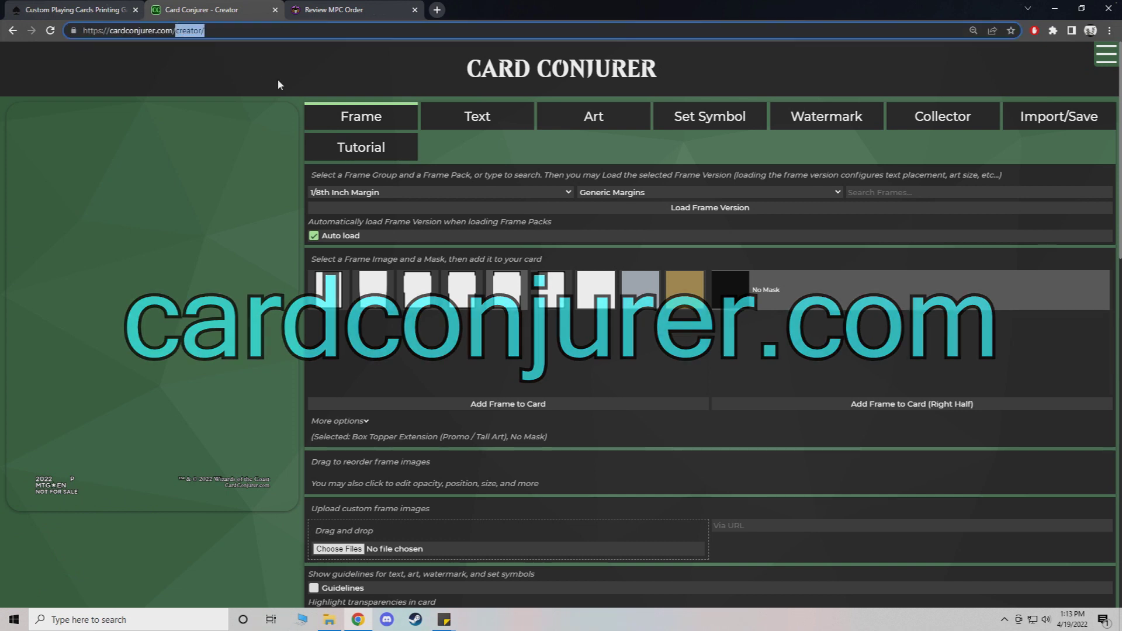
key("Return")
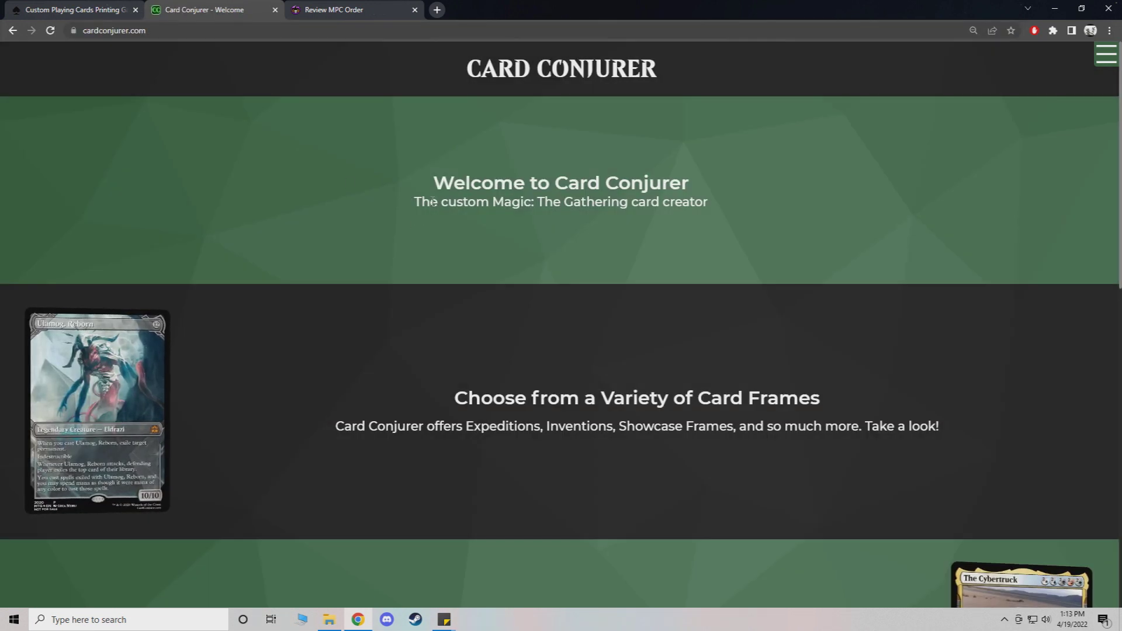
scroll(447, 232, "down", 5)
scroll(448, 233, "down", 6)
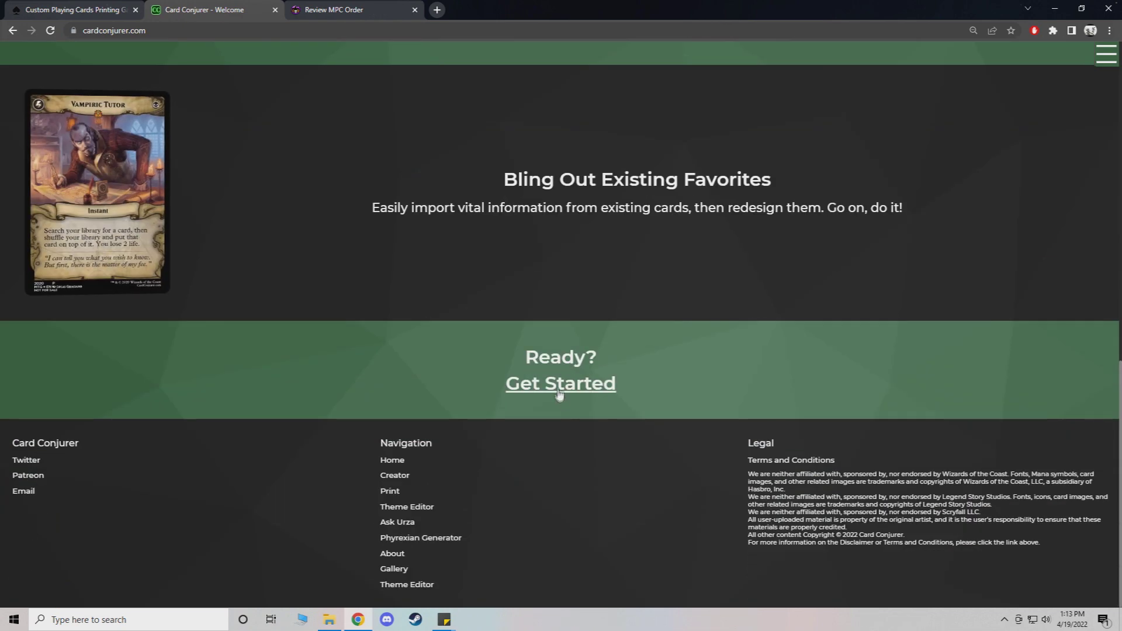
left_click(559, 386)
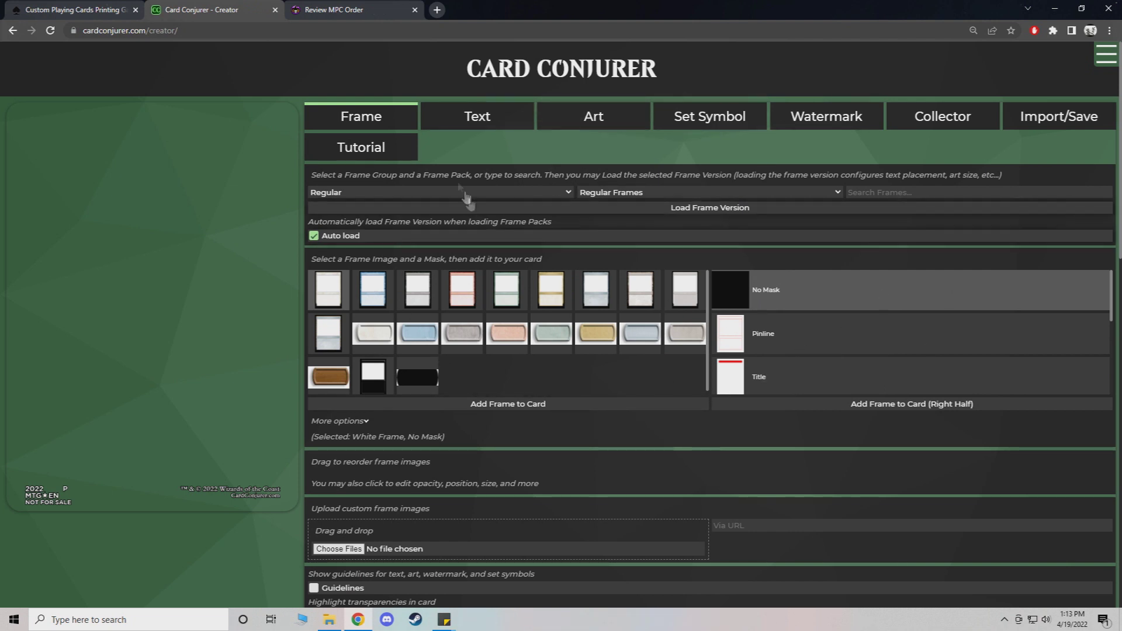
Step: Choose the Promos (Tall Art) frame group with the Extended Art Frames pack
left_click(379, 196)
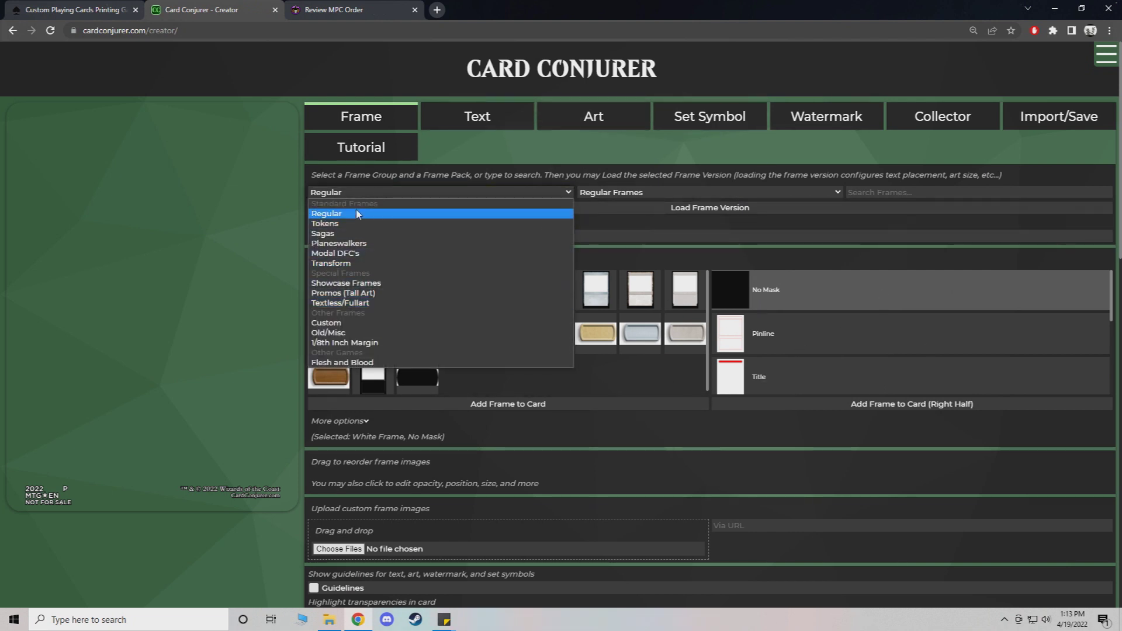
left_click(367, 294)
left_click(619, 192)
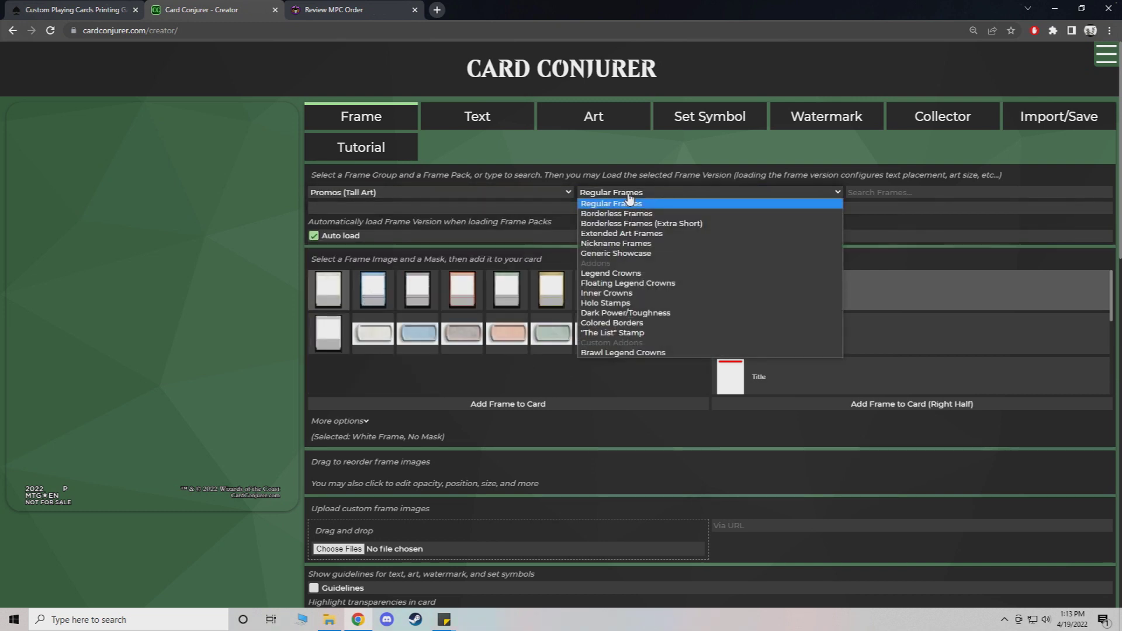
left_click(640, 233)
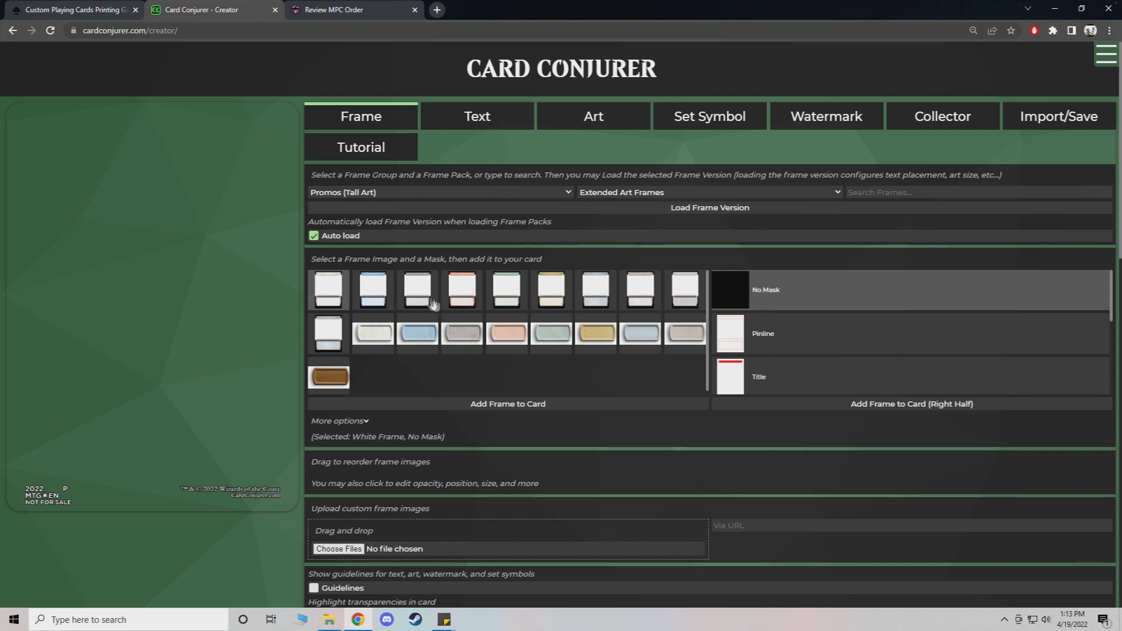
Step: Add the Black Frame and the black power/toughness box to the card
left_click(403, 294)
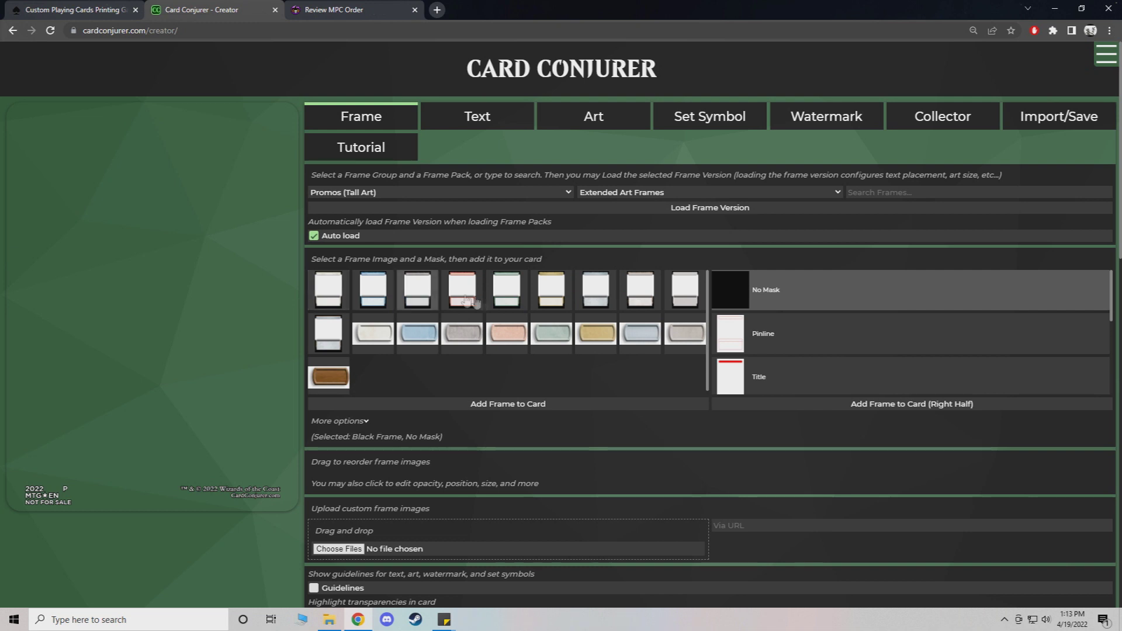
left_click(482, 405)
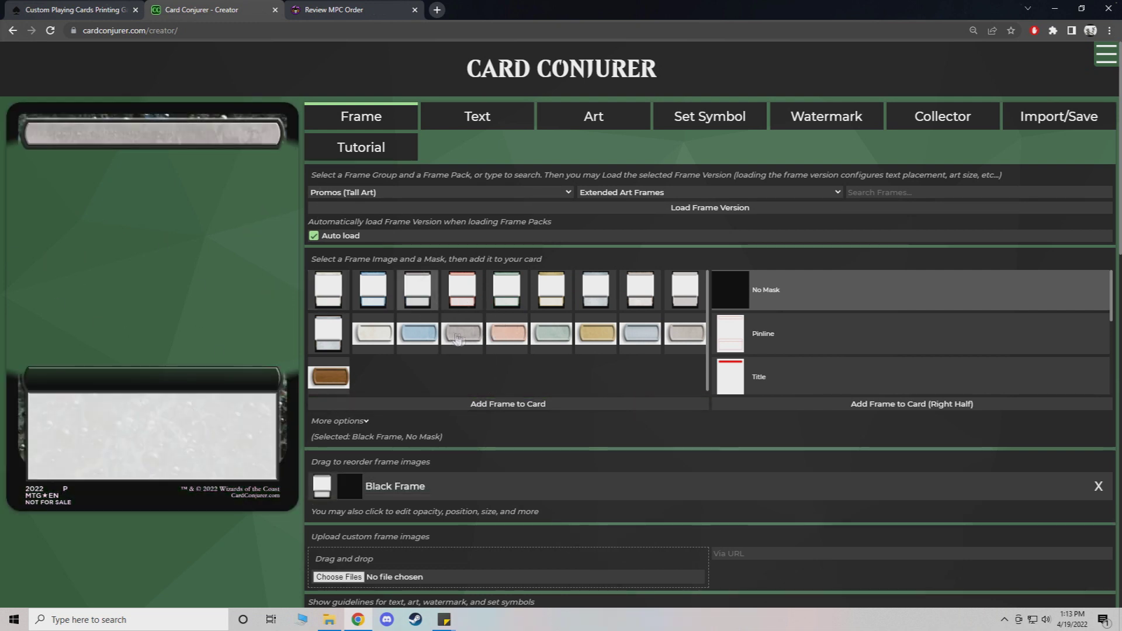
left_click(469, 338)
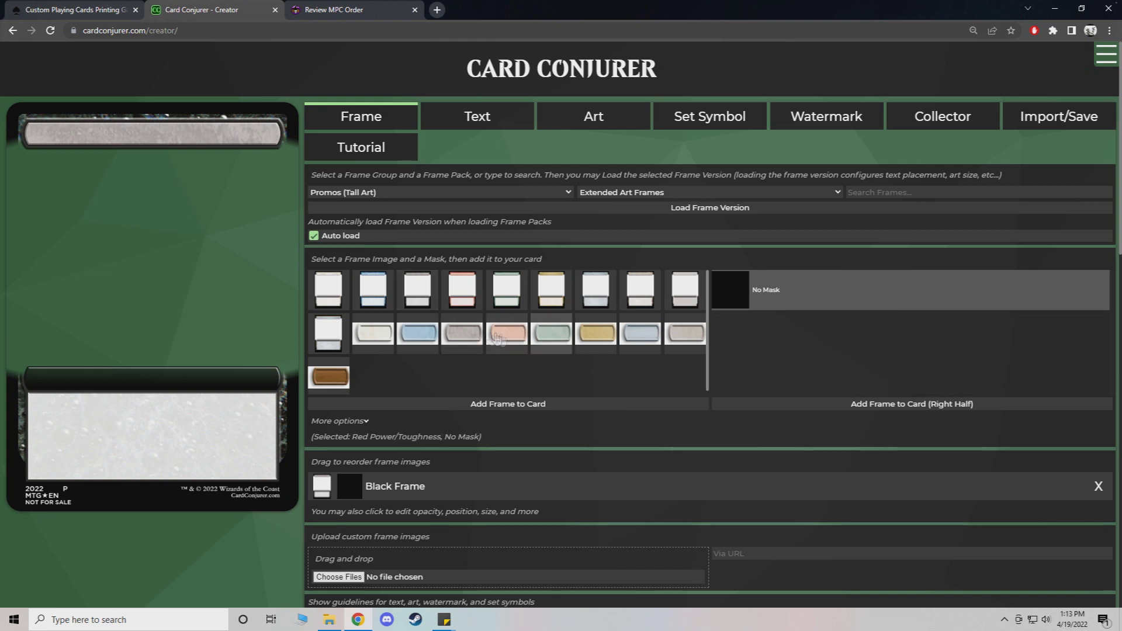
left_click(490, 405)
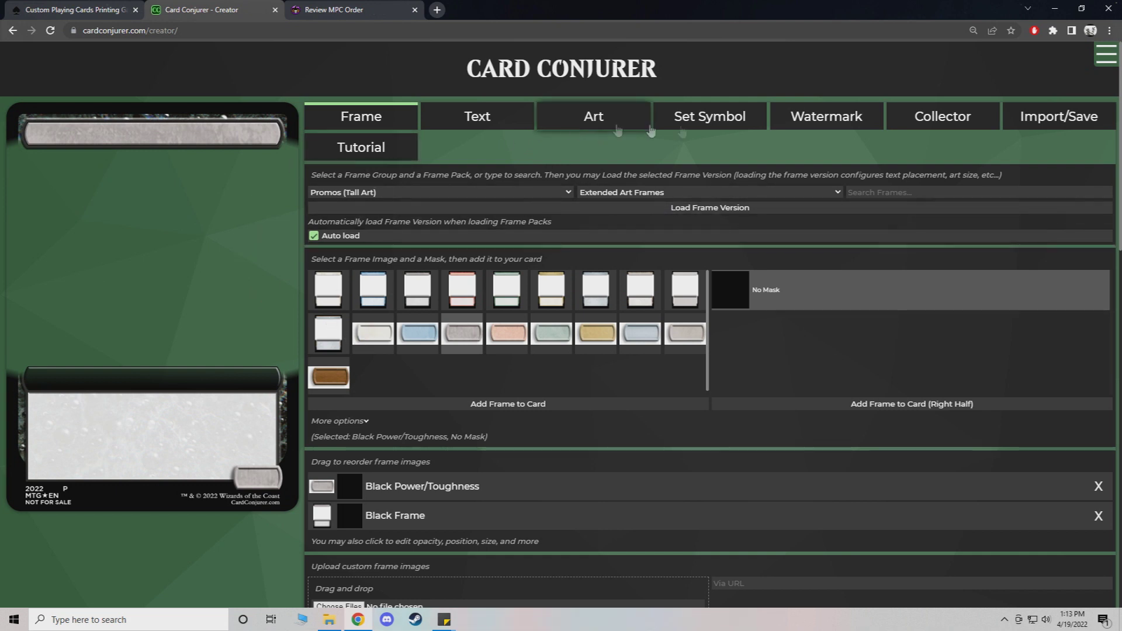
left_click(627, 194)
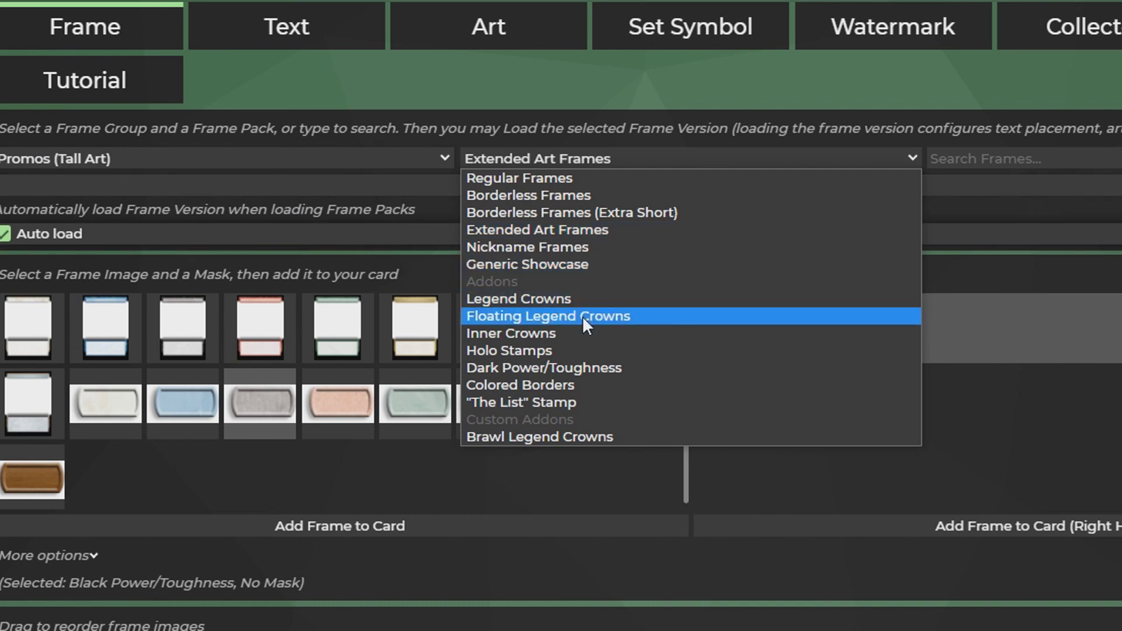
Step: Add the Black Legend Crown from the Floating Legend Crowns pack
left_click(556, 314)
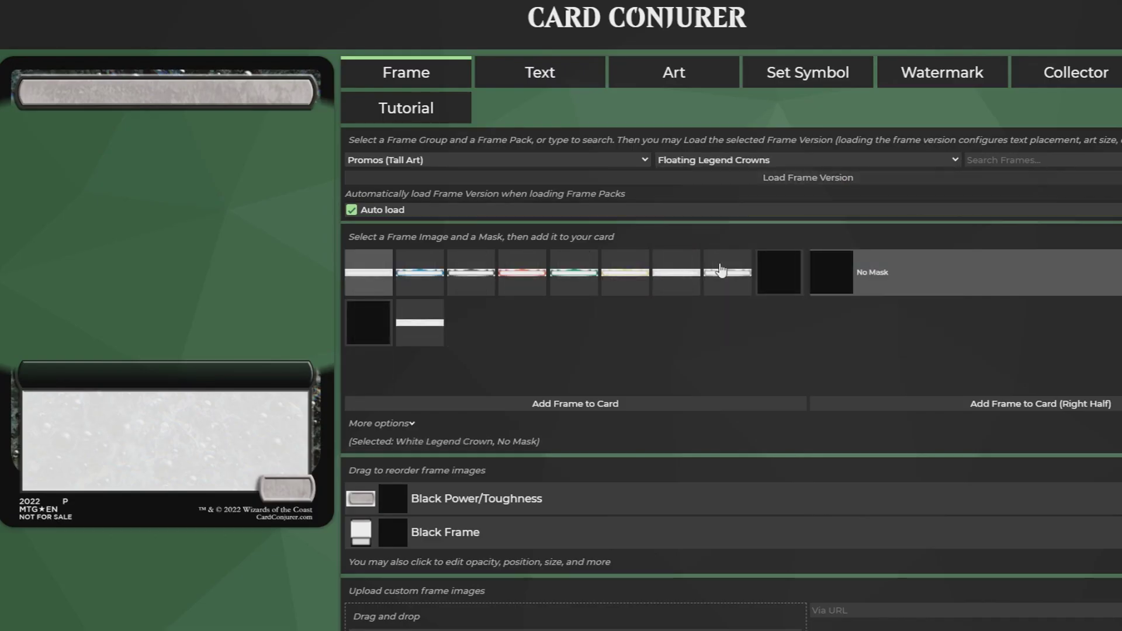
left_click(476, 281)
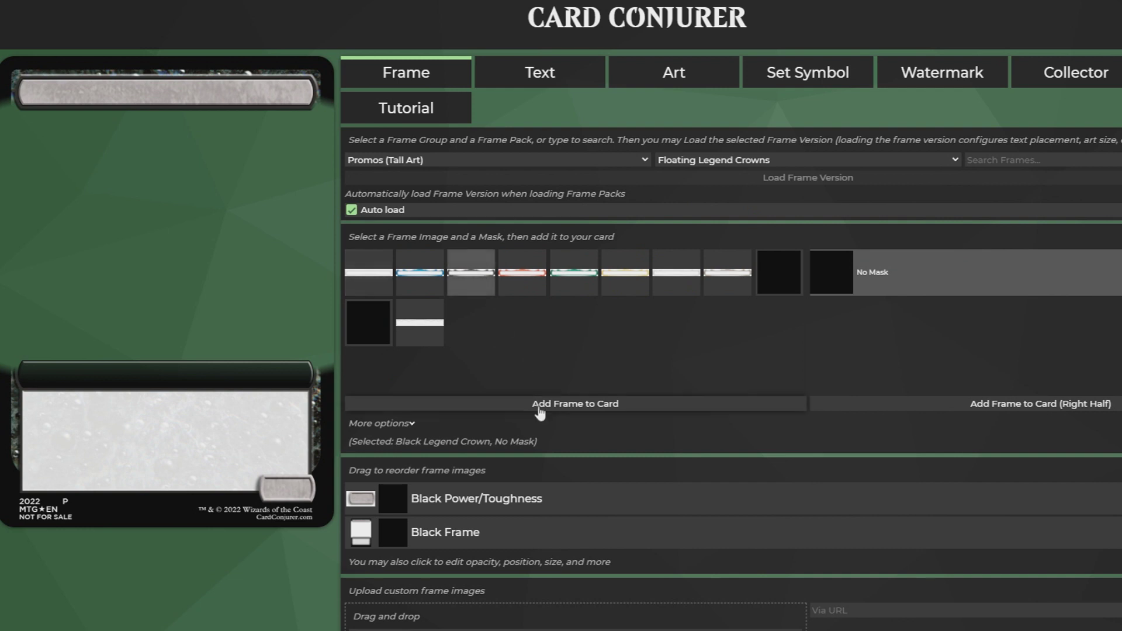
left_click(536, 403)
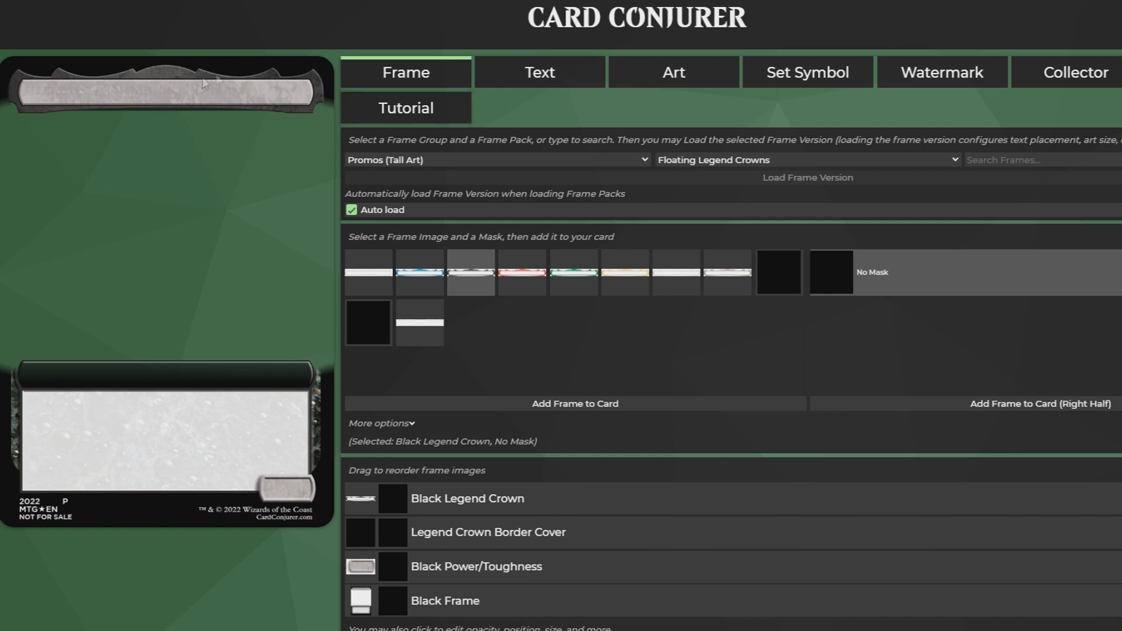
Step: Add the Black Inner Crown (Nyx) from the Inner Crowns pack
left_click(706, 165)
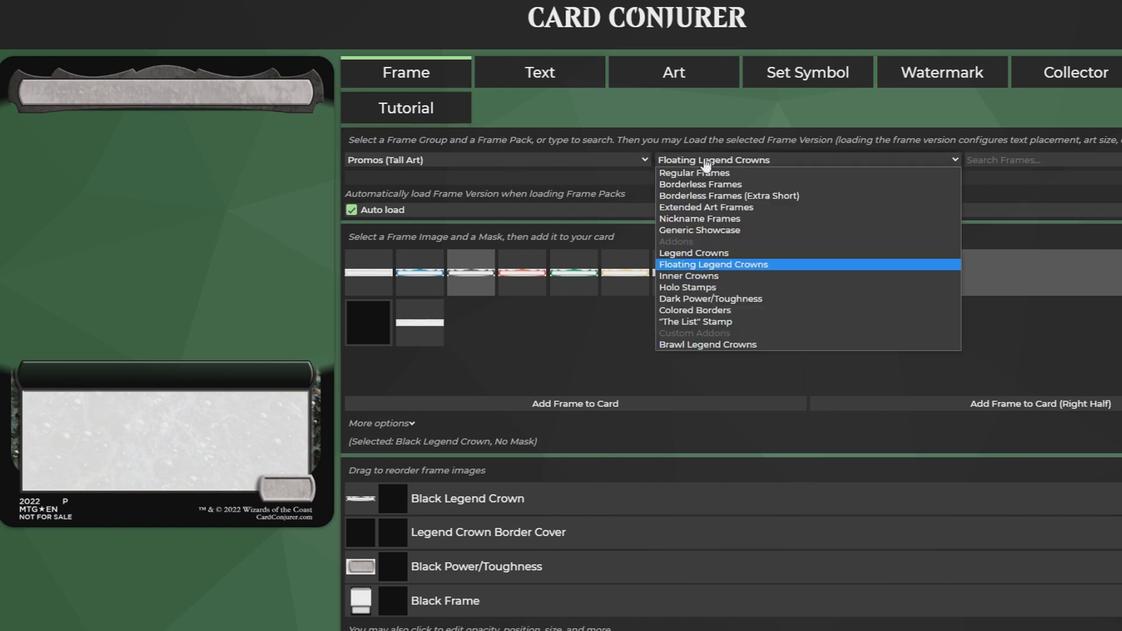
left_click(701, 282)
left_click(477, 275)
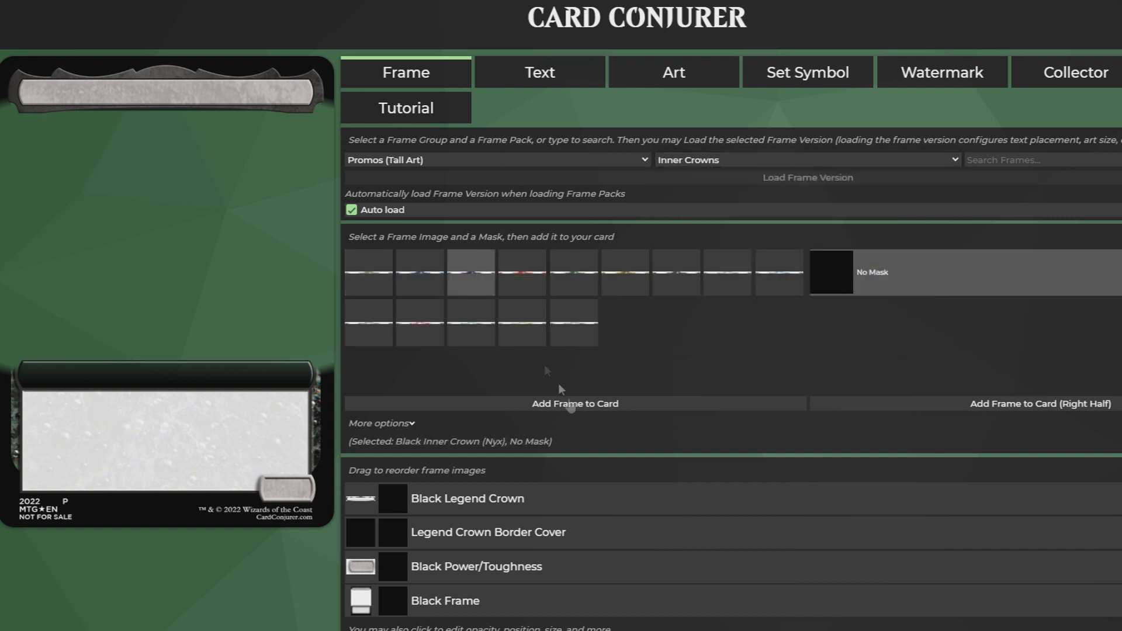
left_click(577, 407)
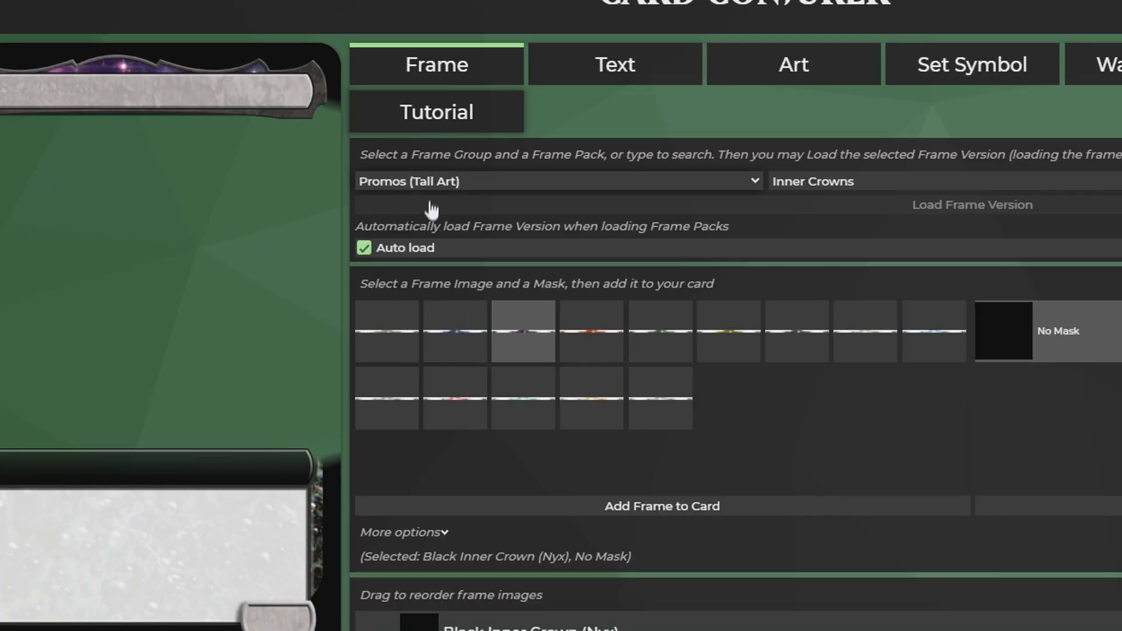
left_click(471, 181)
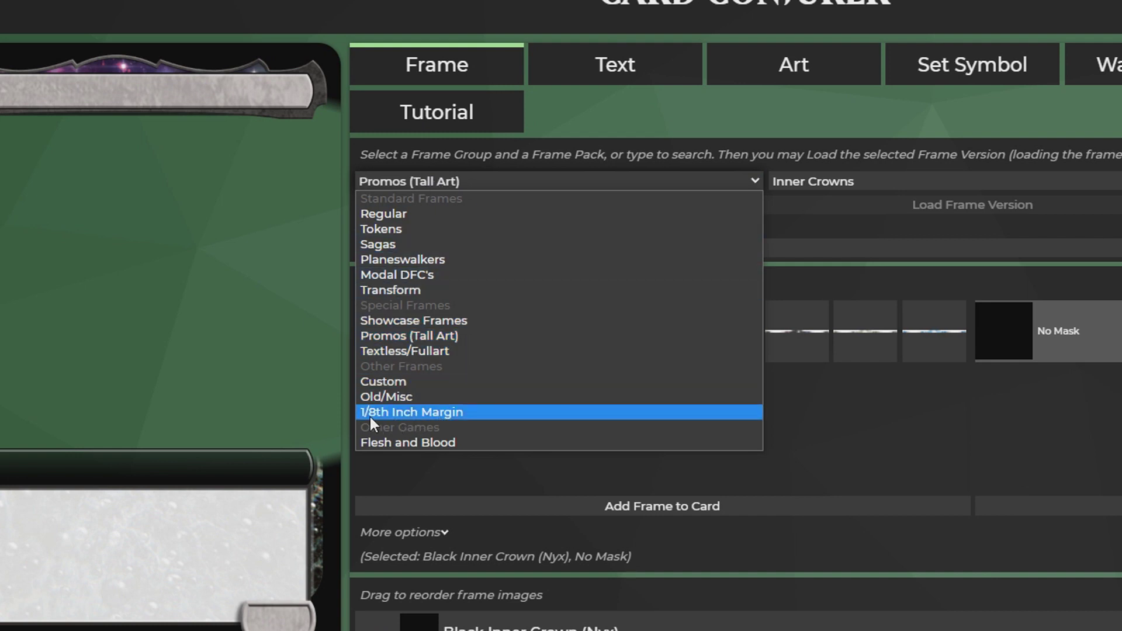
Step: Add the Box Topper Extension from the 1/8th Inch Margin frame group
left_click(391, 412)
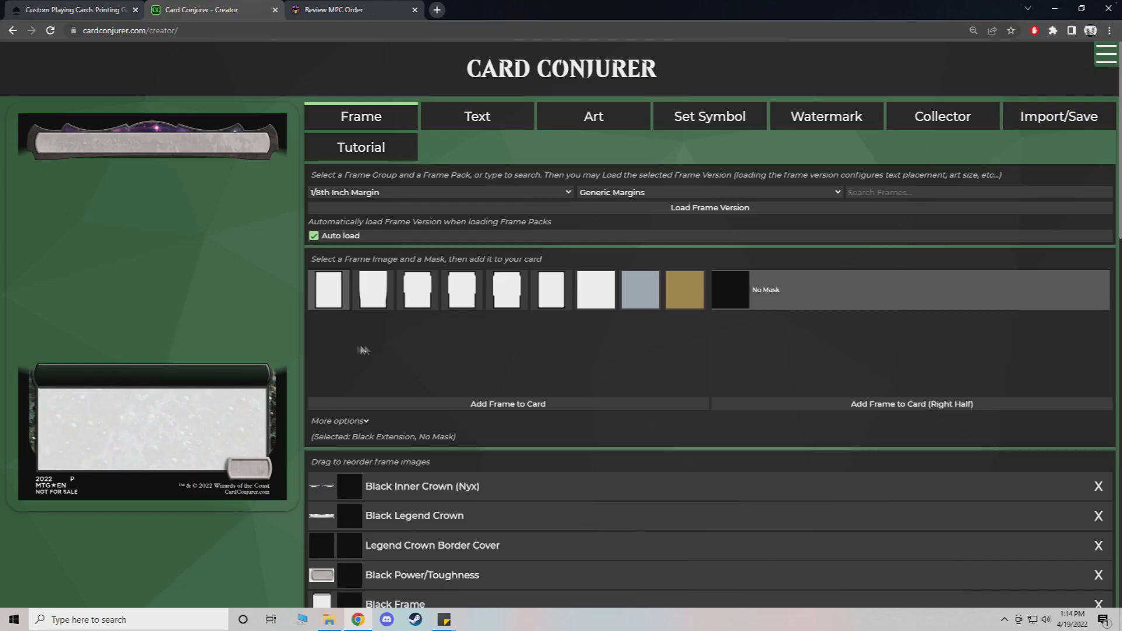
left_click(507, 292)
left_click(484, 405)
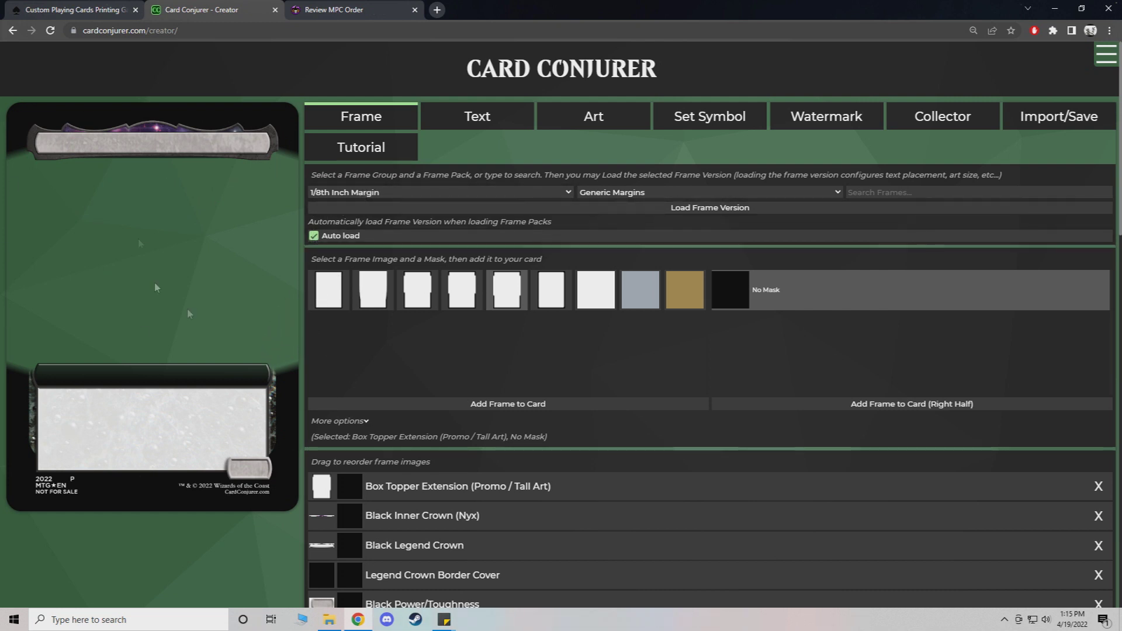
left_click(580, 120)
Step: Upload 79b8b17660f2f552fb37adba1d2a887e.png as the card's artwork
left_click(353, 218)
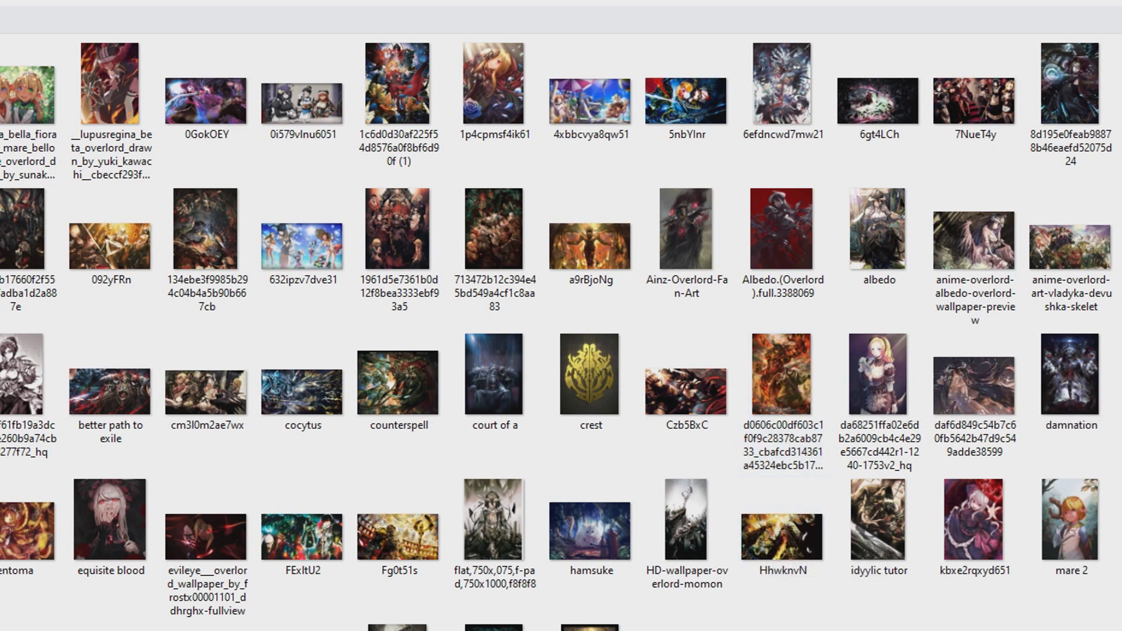
left_click(18, 237)
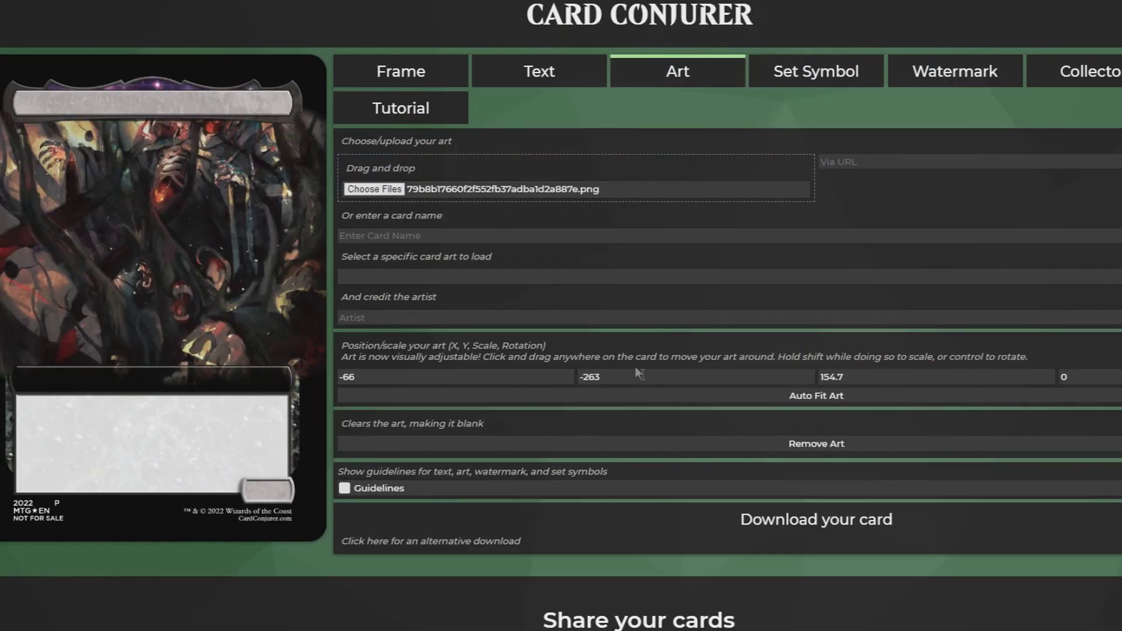
Step: Try different art positions and scale values, settling on an art scale of 175
left_click_drag(186, 257, 185, 211)
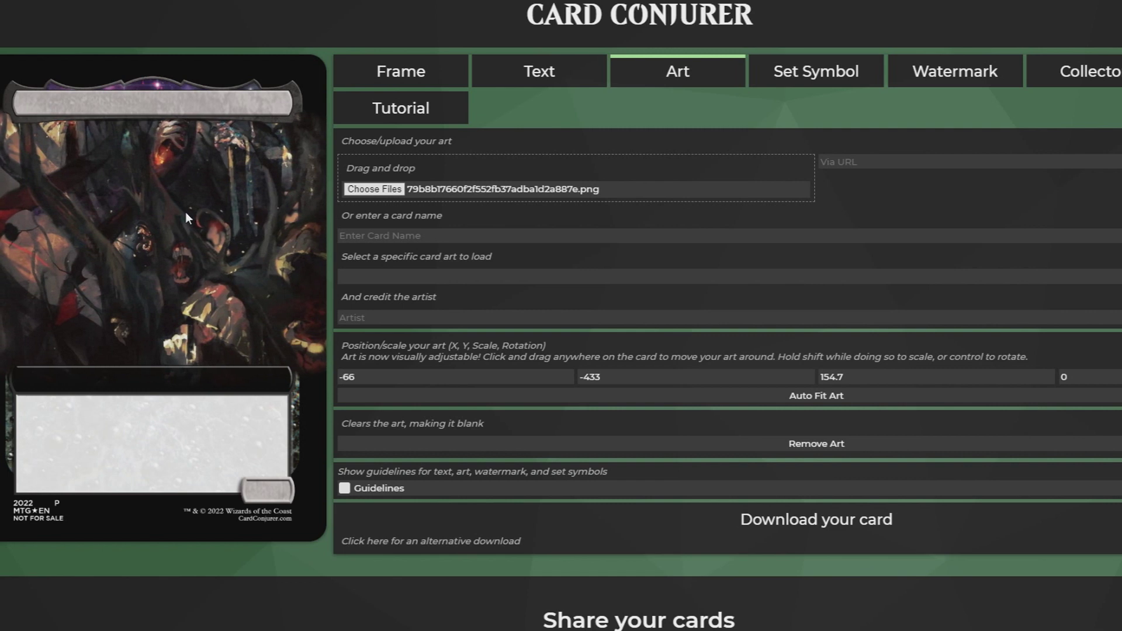
left_click_drag(184, 211, 186, 291)
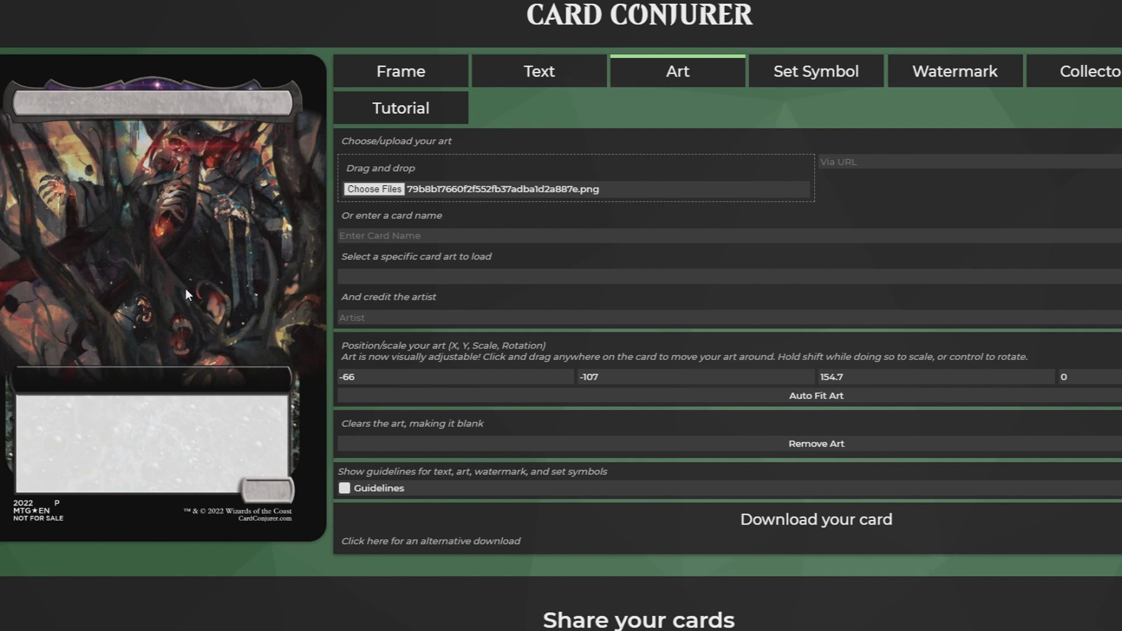
left_click(1050, 379)
left_click(1050, 379)
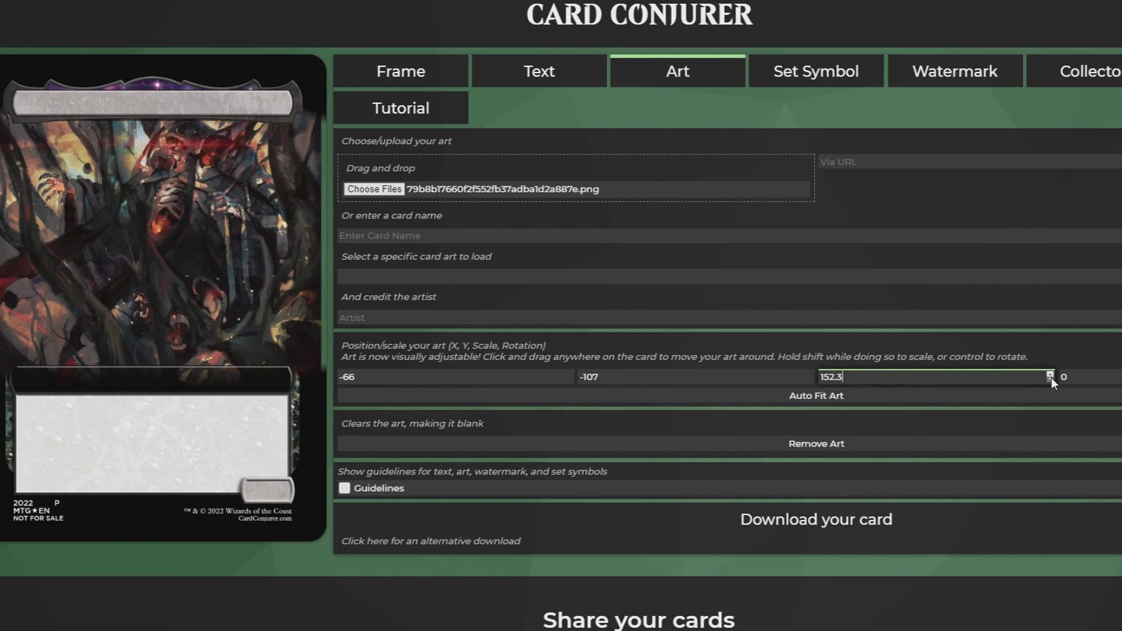
left_click(1050, 374)
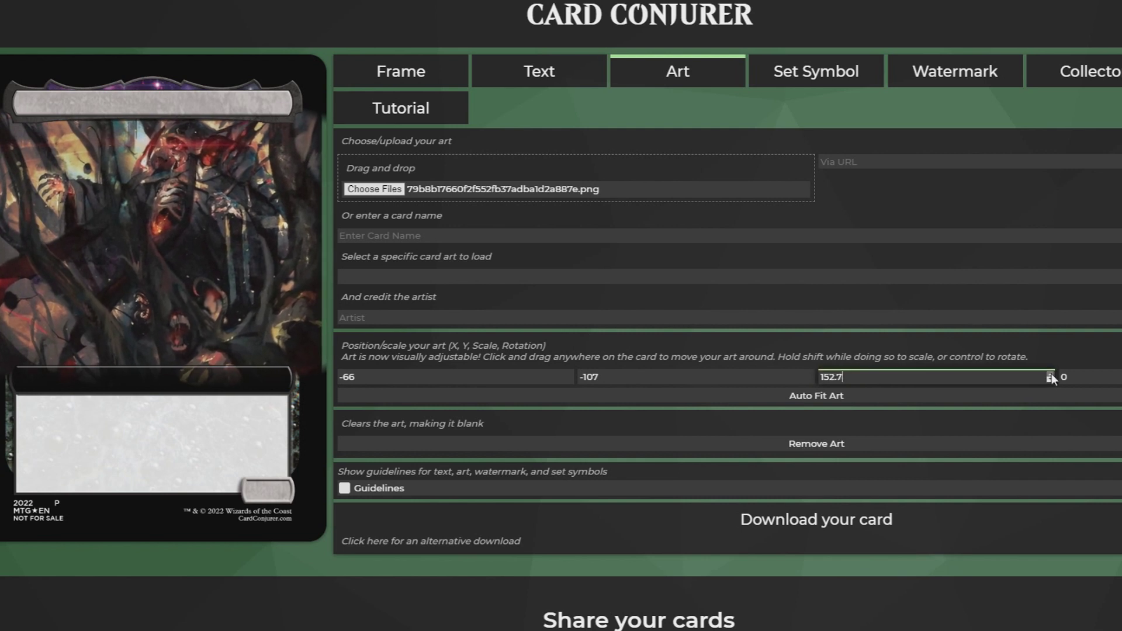
left_click(1051, 377)
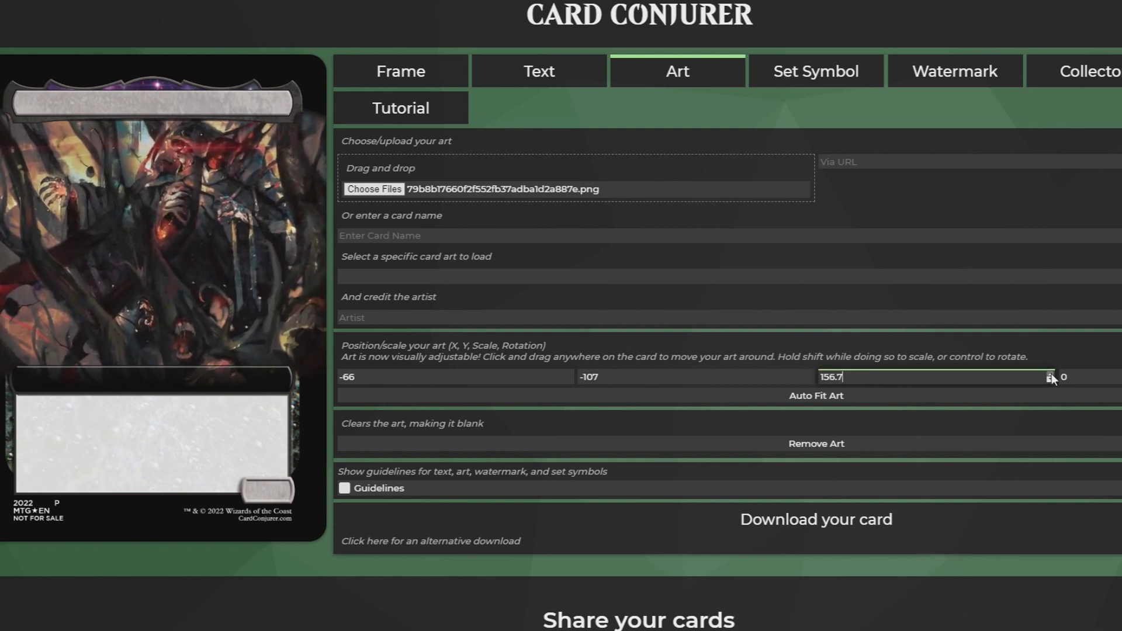
left_click_drag(876, 378, 797, 373)
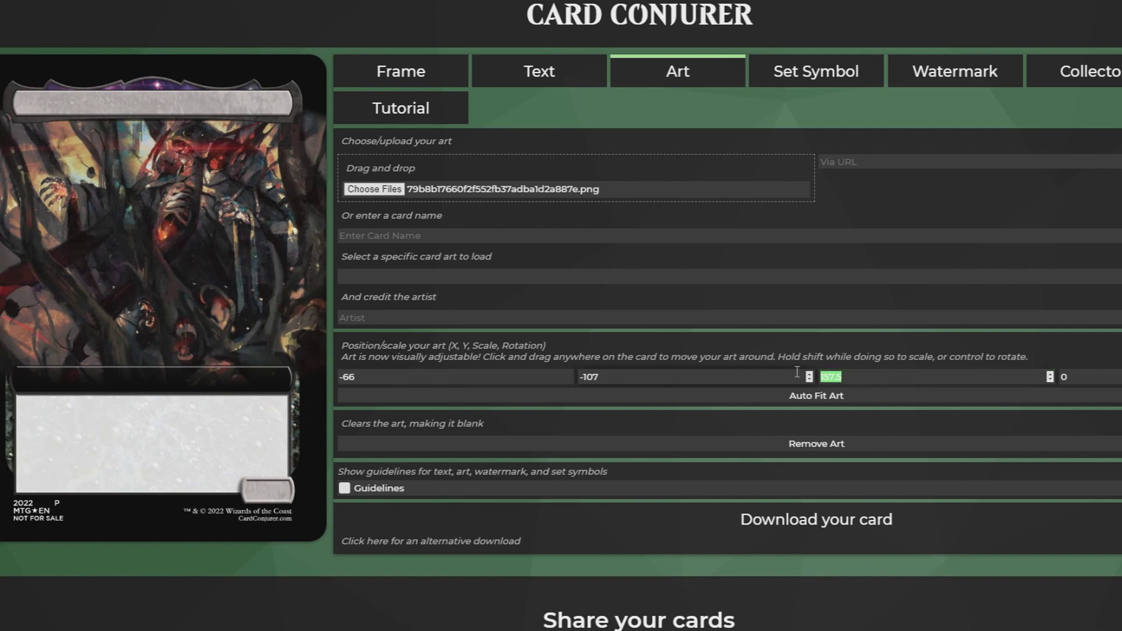
type("200")
left_click_drag(193, 251, 130, 230)
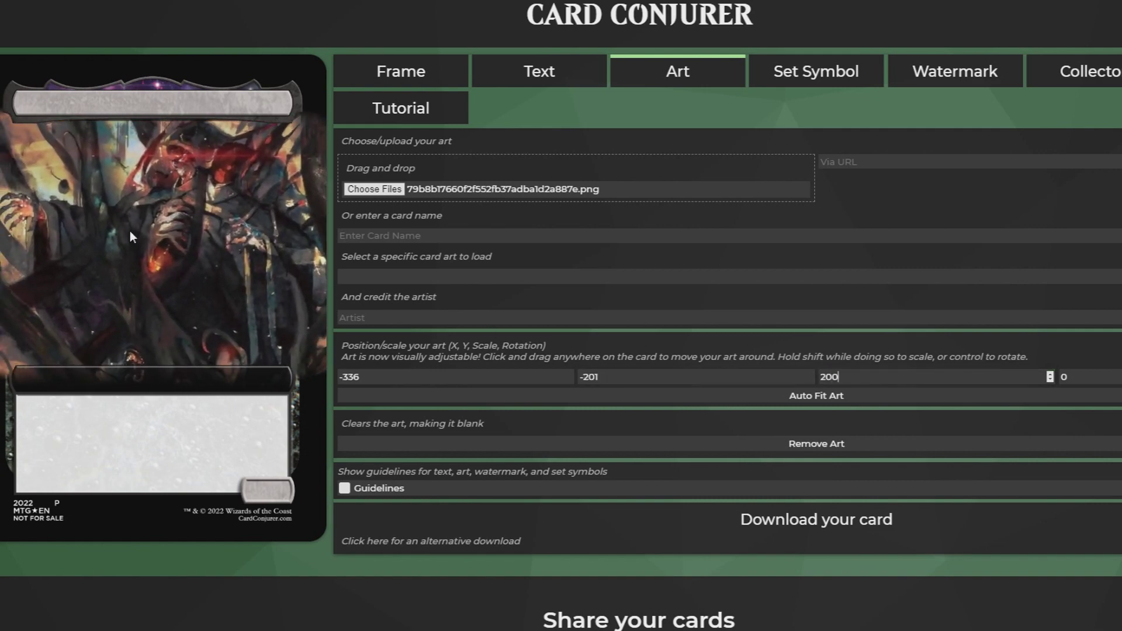
double_click(875, 369)
type("1756")
key("BackSpace")
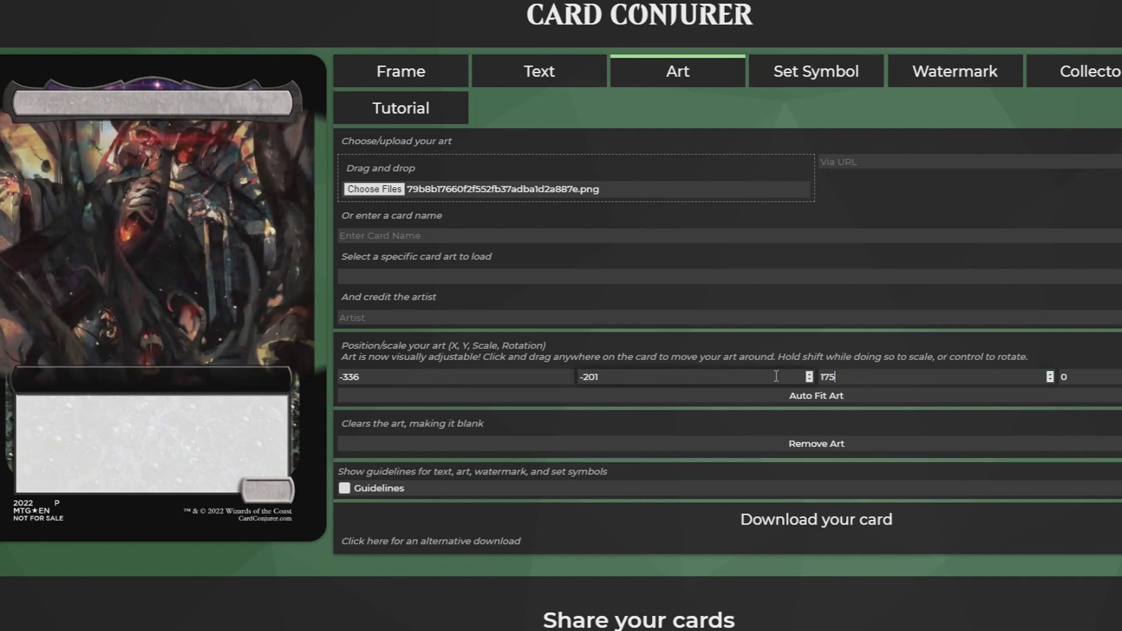
Step: Nudge the art into place at X -224, Y -102 and switch to text editing
left_click_drag(175, 251, 211, 284)
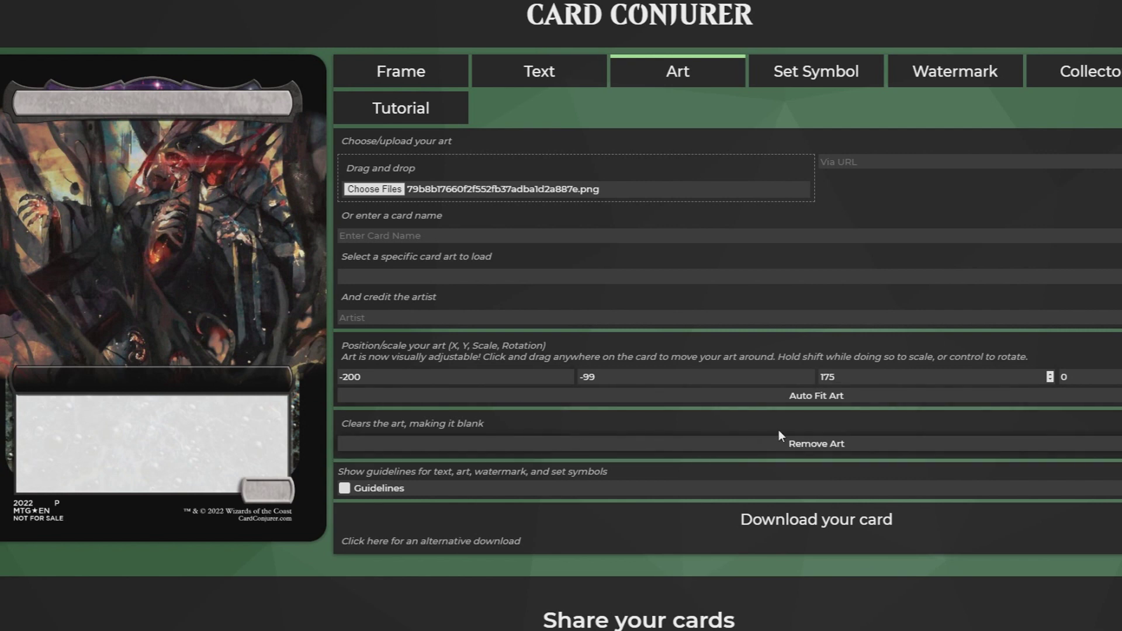
left_click(810, 376)
left_click(809, 375)
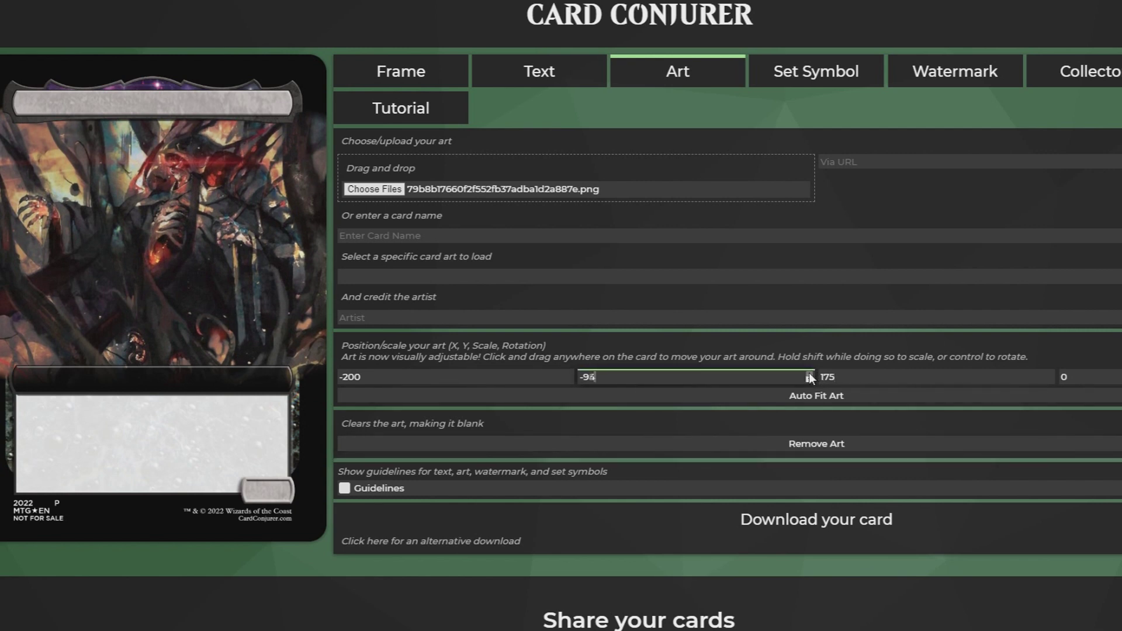
left_click(810, 376)
left_click(810, 375)
left_click(809, 376)
left_click(809, 376)
scroll(808, 380, "down", 9)
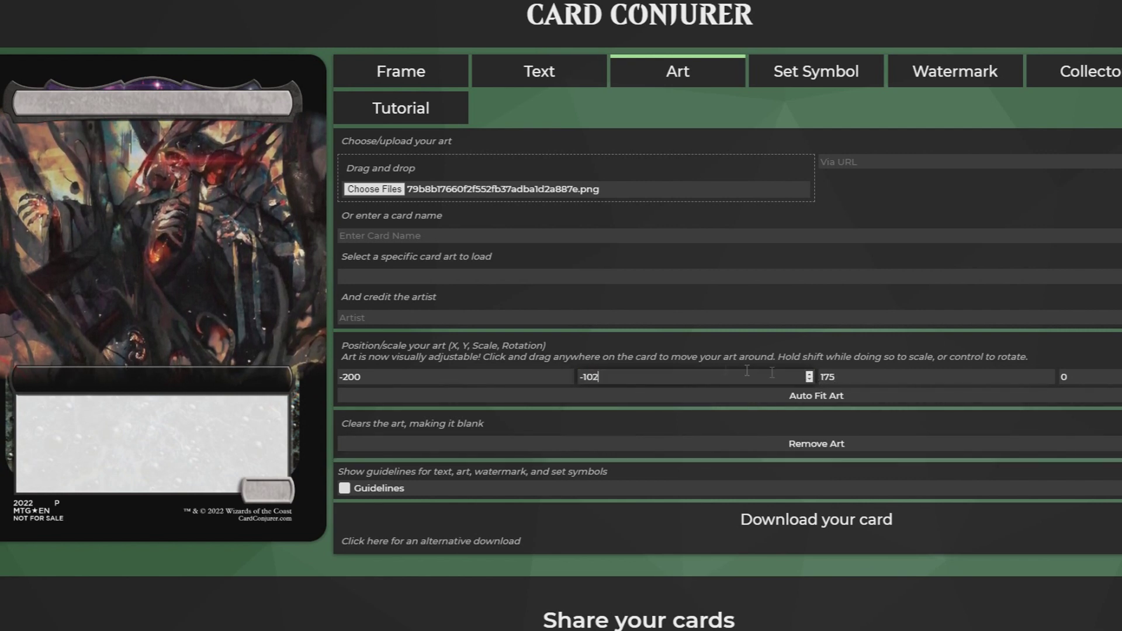
left_click(569, 379)
scroll(569, 379, "up", 9)
scroll(570, 379, "down", 16)
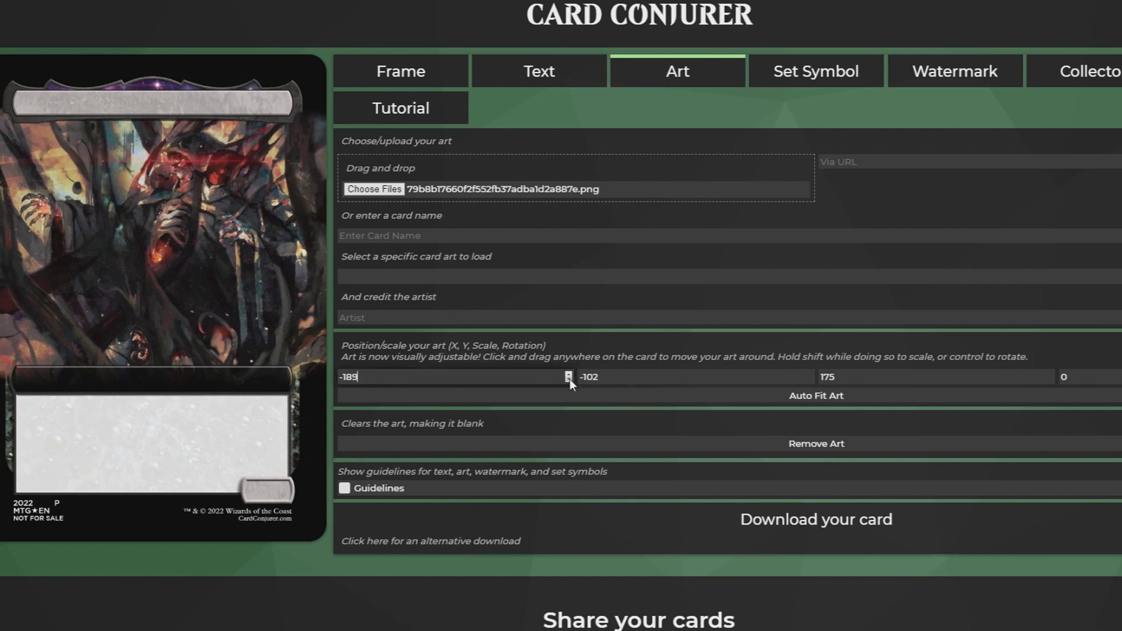
scroll(570, 380, "down", 17)
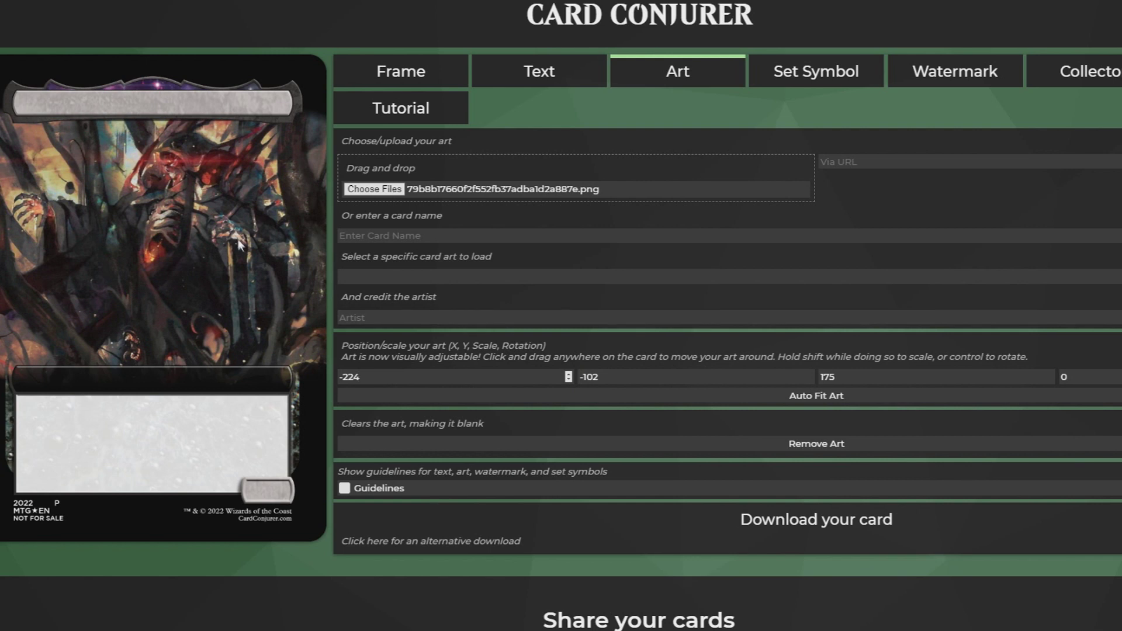
left_click(547, 73)
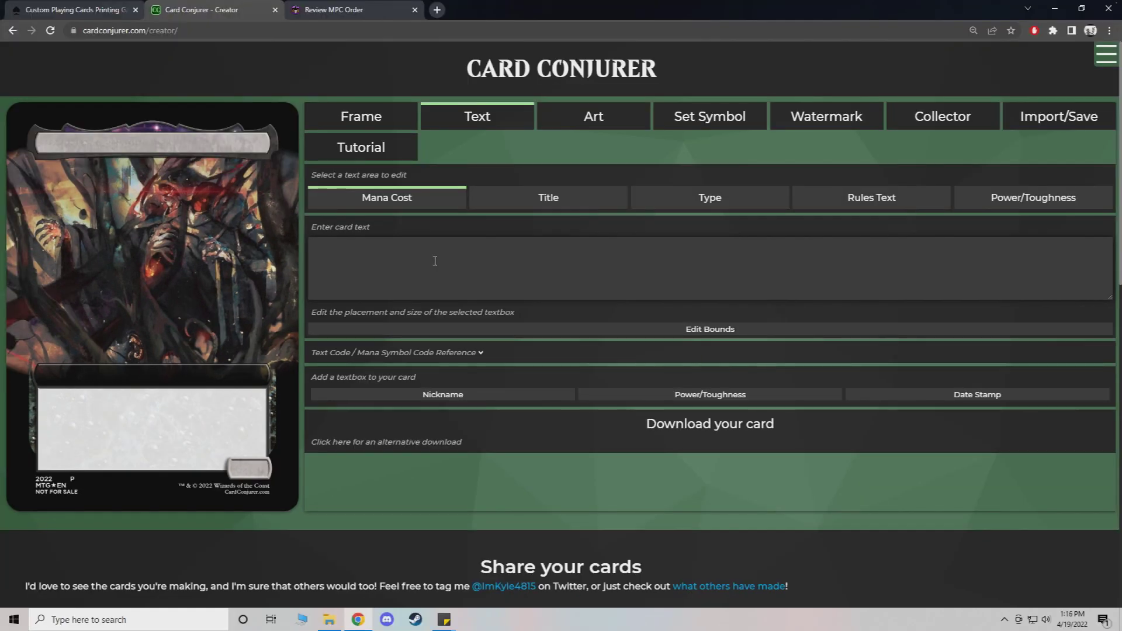
Step: Search Scryfall for 'vito' in a new tab and open the Vito, Thorn of the Dusk Rose page
left_click(436, 10)
left_click(500, 267)
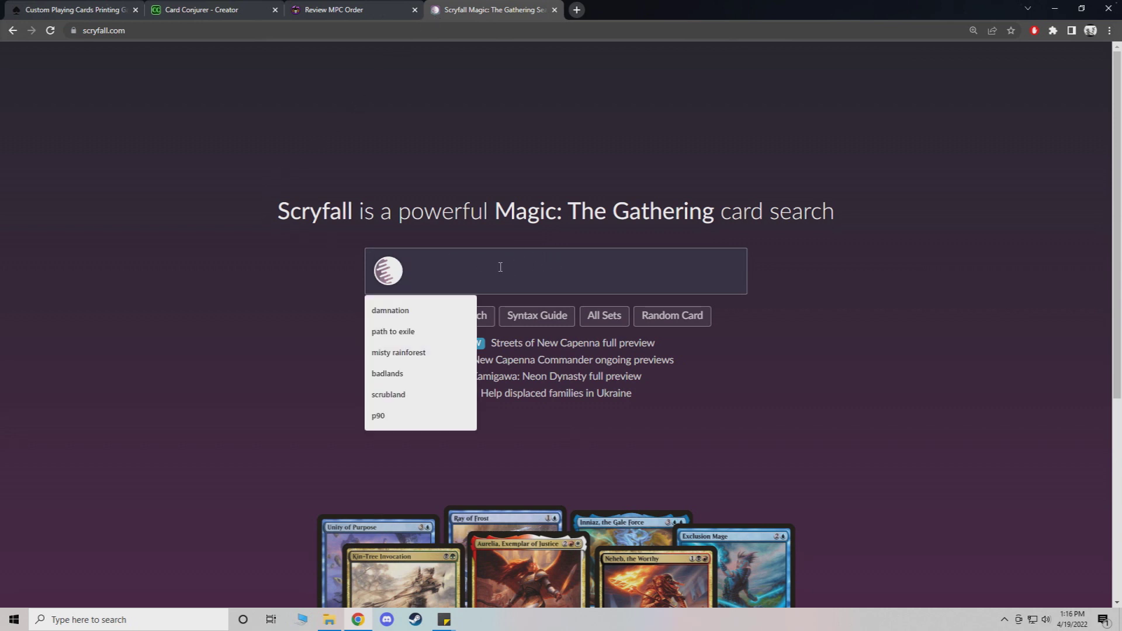
type("vito,")
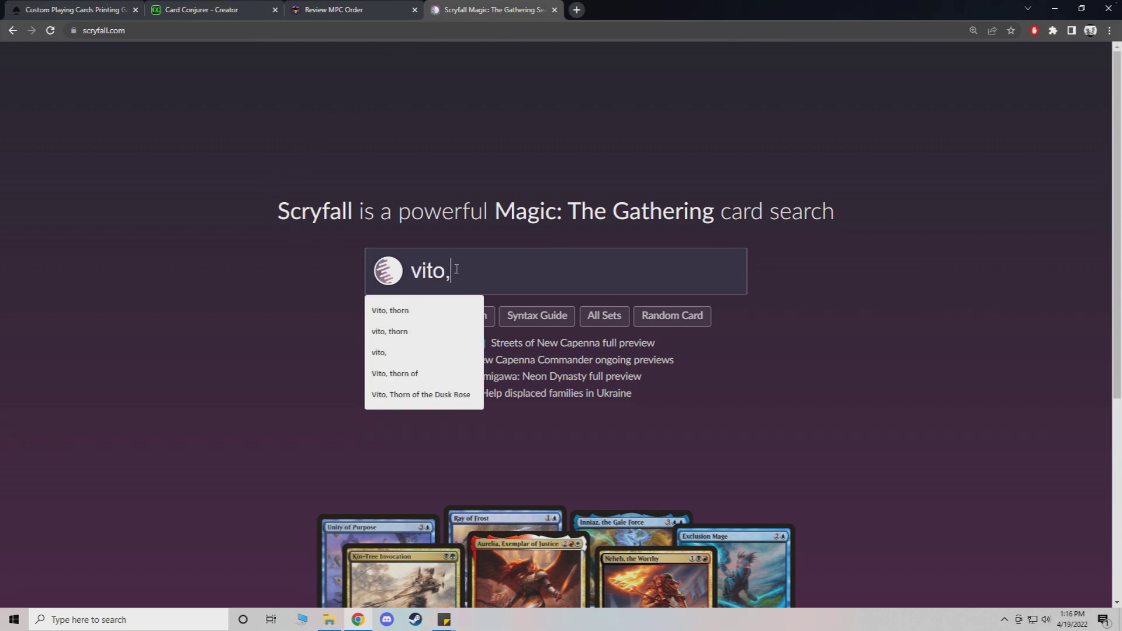
key("Return")
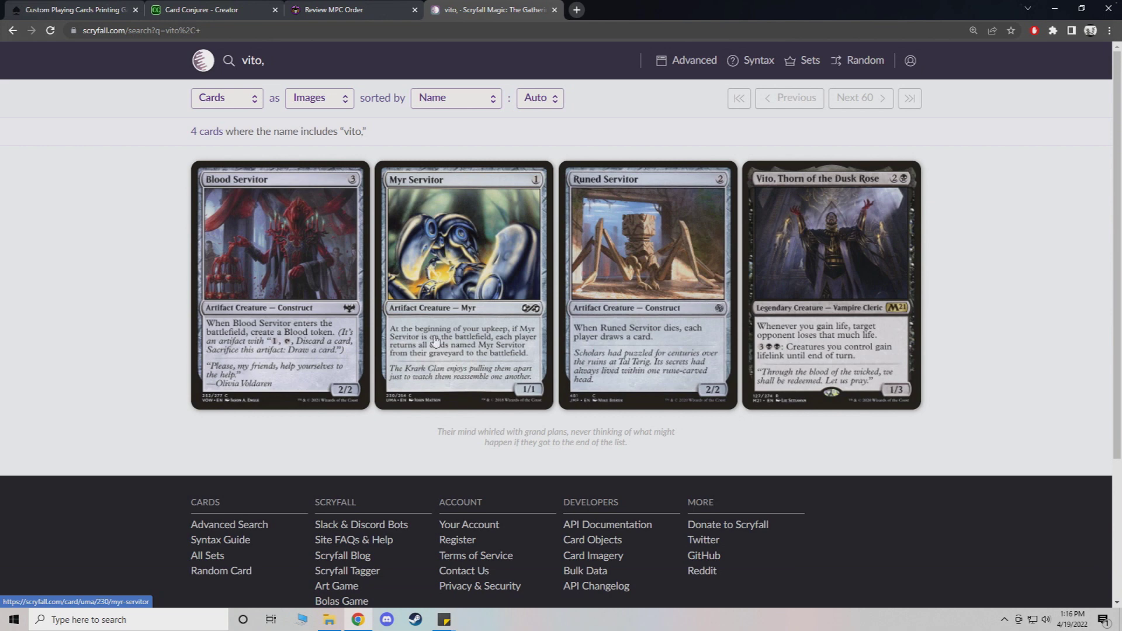
left_click(845, 273)
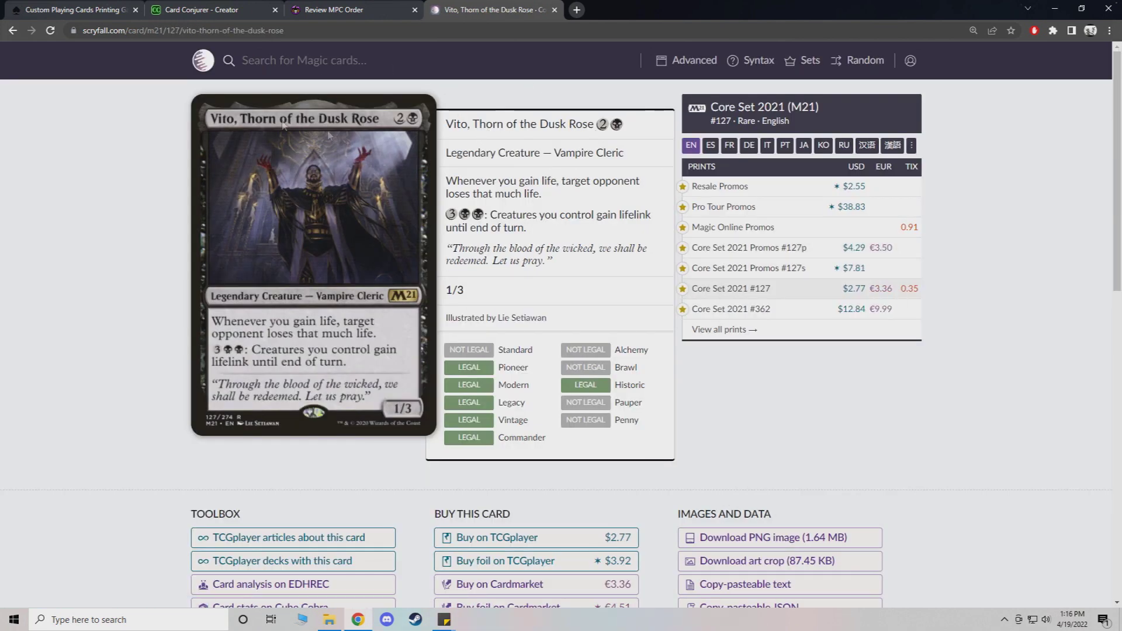
Step: Paste 'Vito, Thorn of the Dusk Rose' from Scryfall as the card's title
left_click_drag(445, 124, 595, 125)
key("ctrl+c")
left_click(202, 10)
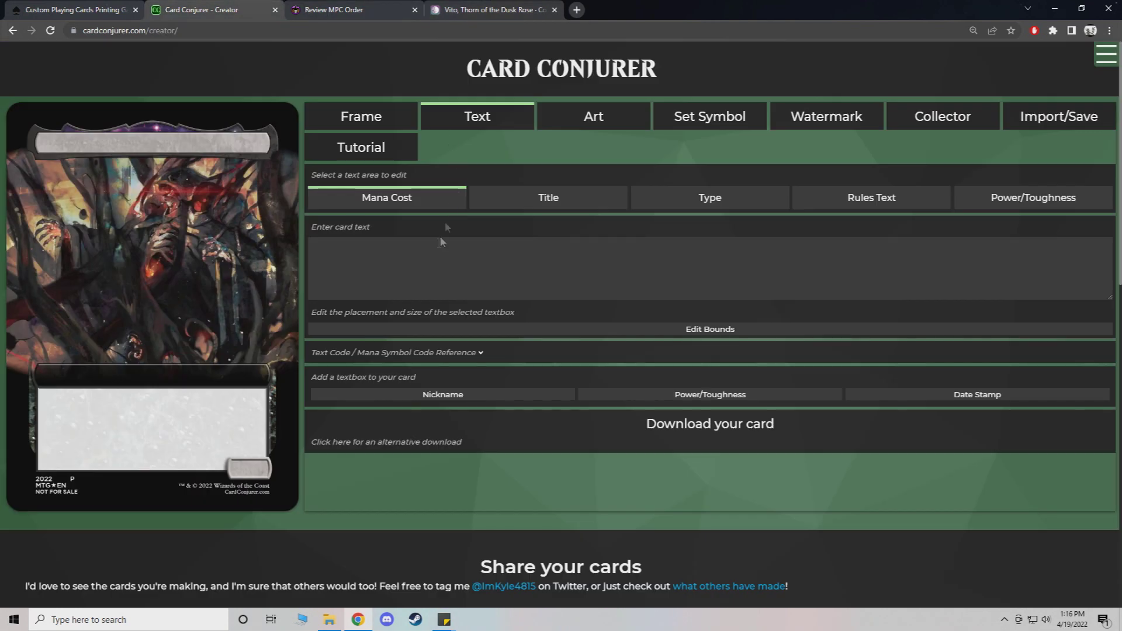
left_click(548, 197)
left_click(404, 271)
key("ctrl+v")
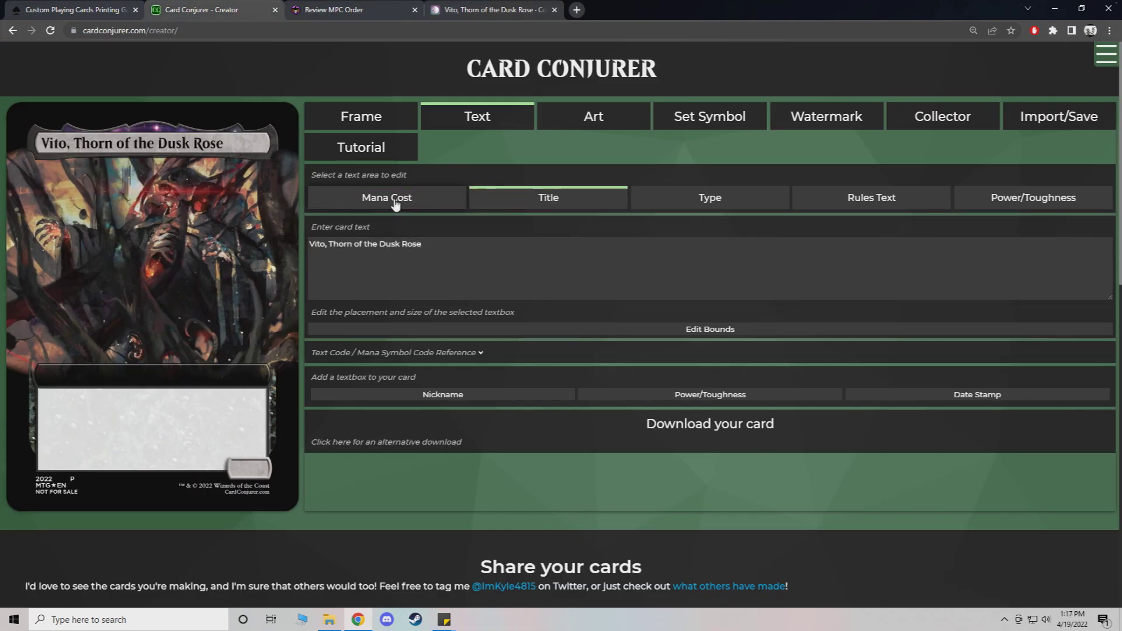
Step: Enter Vito's mana cost in the mana cost field, checking the mana symbol code reference
left_click(469, 10)
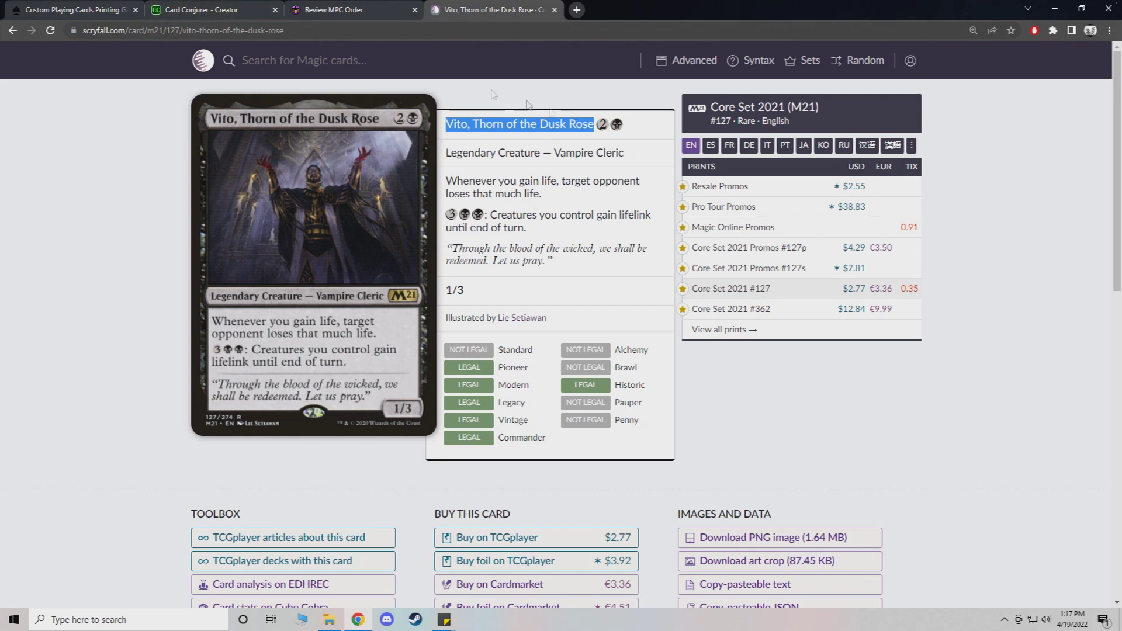
left_click(202, 10)
left_click(387, 198)
left_click(363, 254)
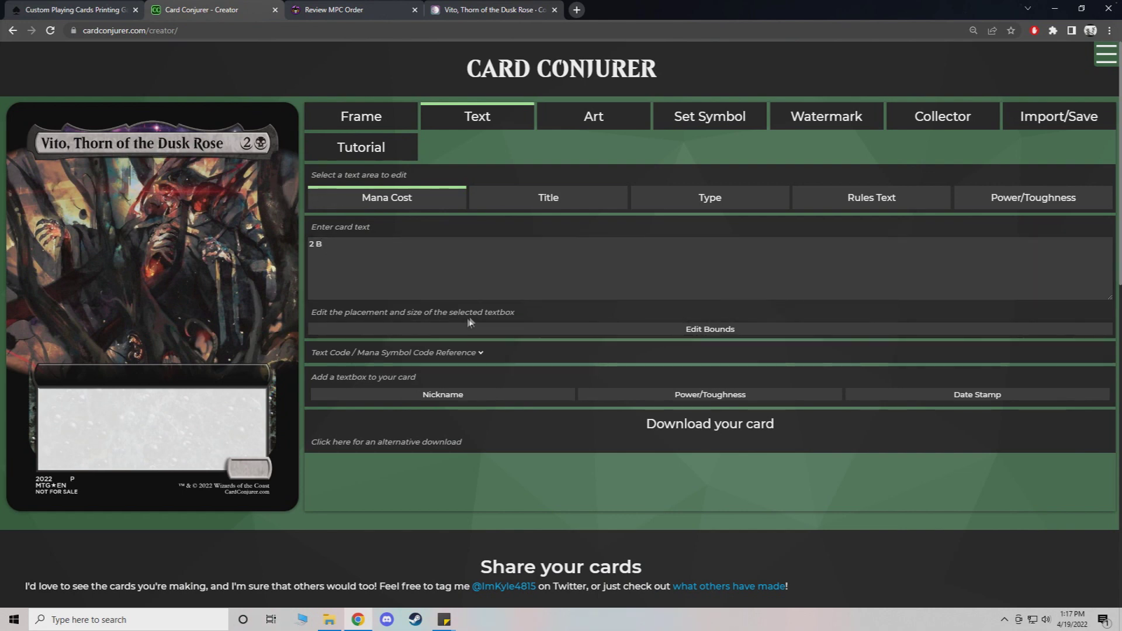
left_click(376, 353)
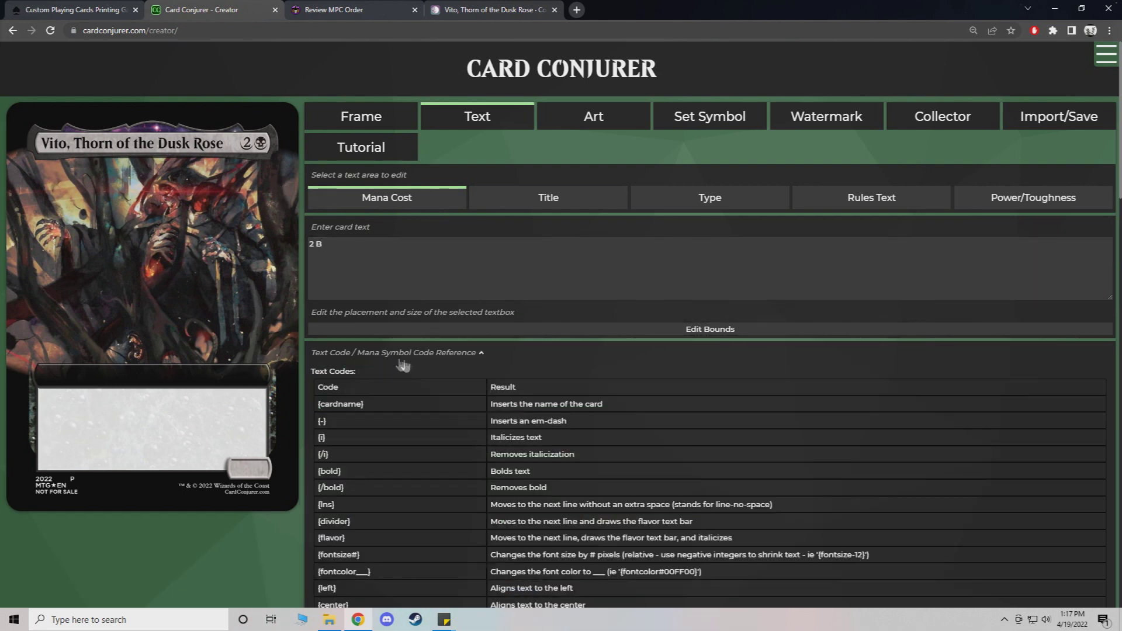
scroll(413, 367, "down", 2)
scroll(414, 367, "down", 2)
scroll(425, 346, "down", 3)
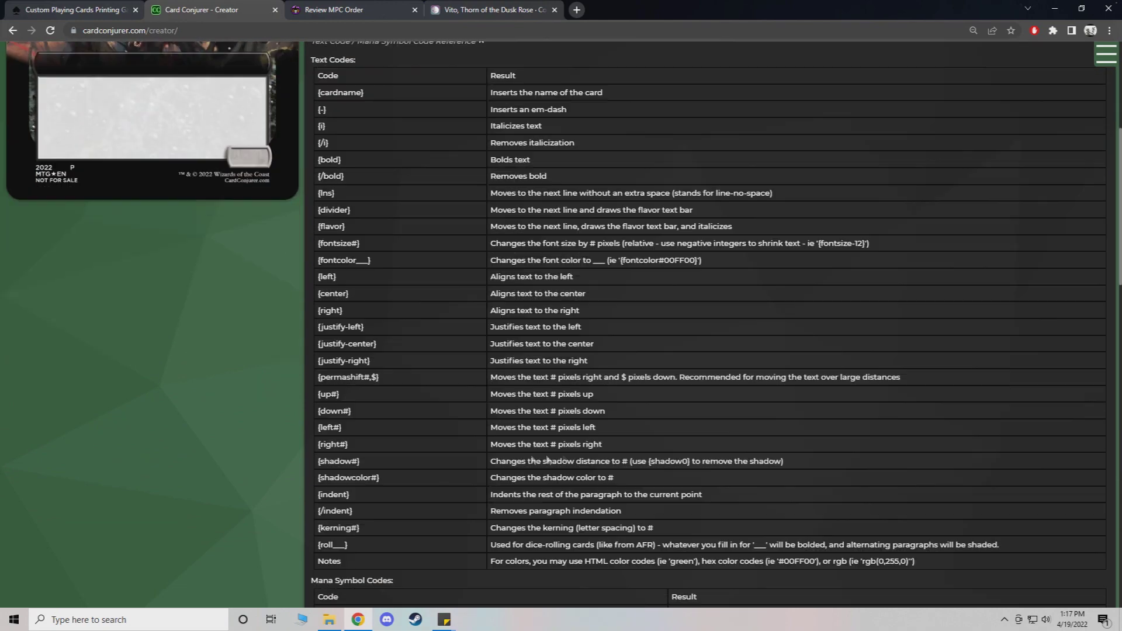
scroll(502, 522, "up", 4)
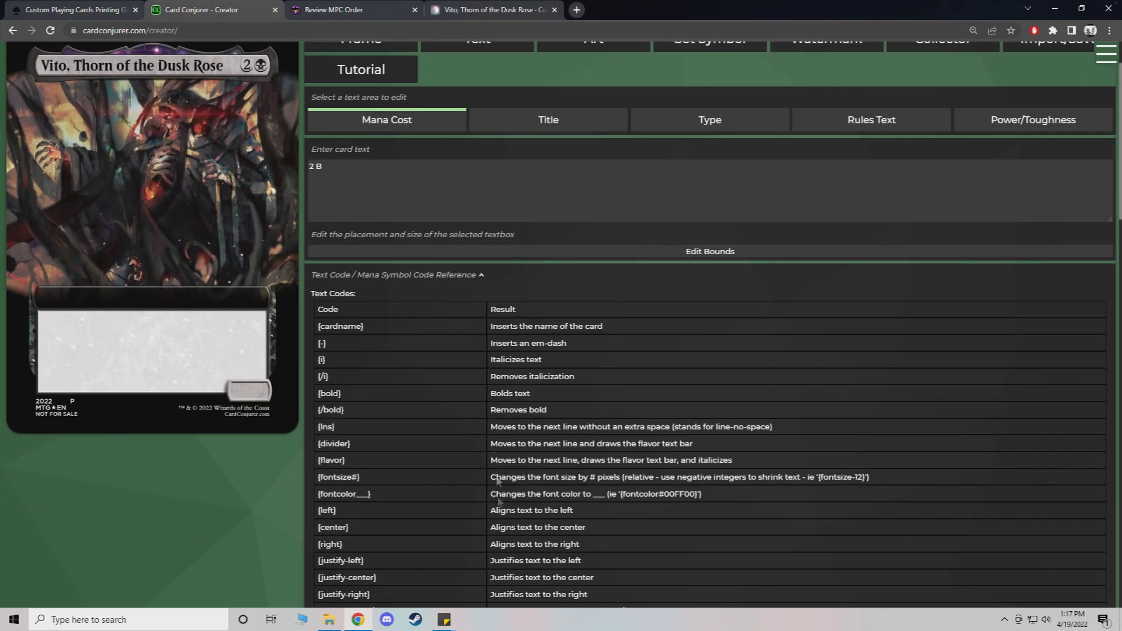
left_click(362, 282)
scroll(478, 365, "up", 2)
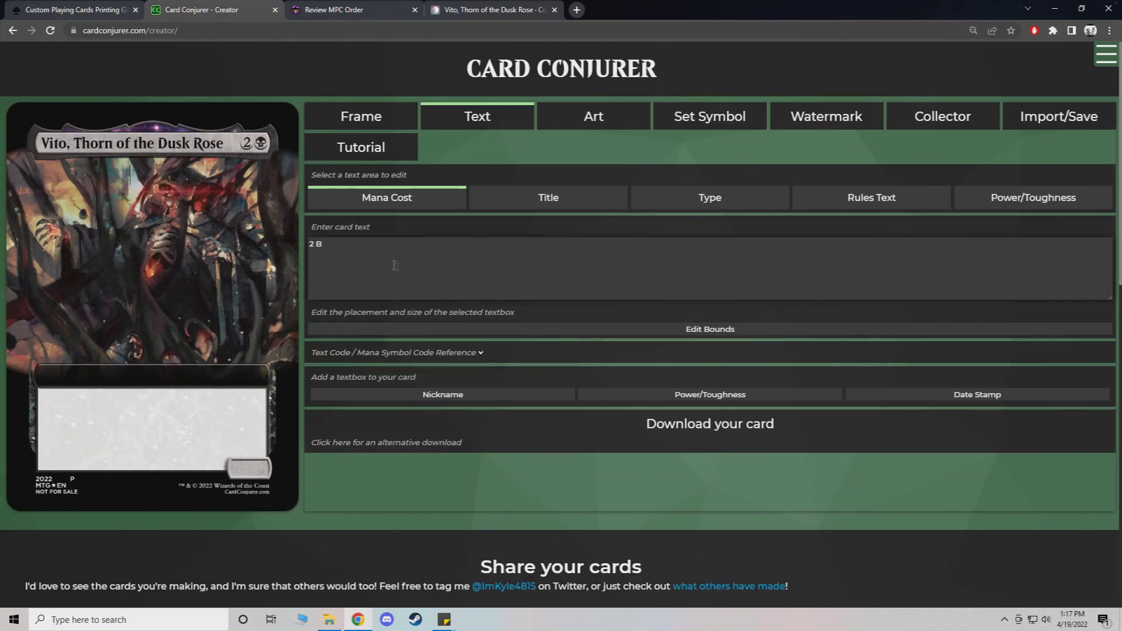
left_click(539, 203)
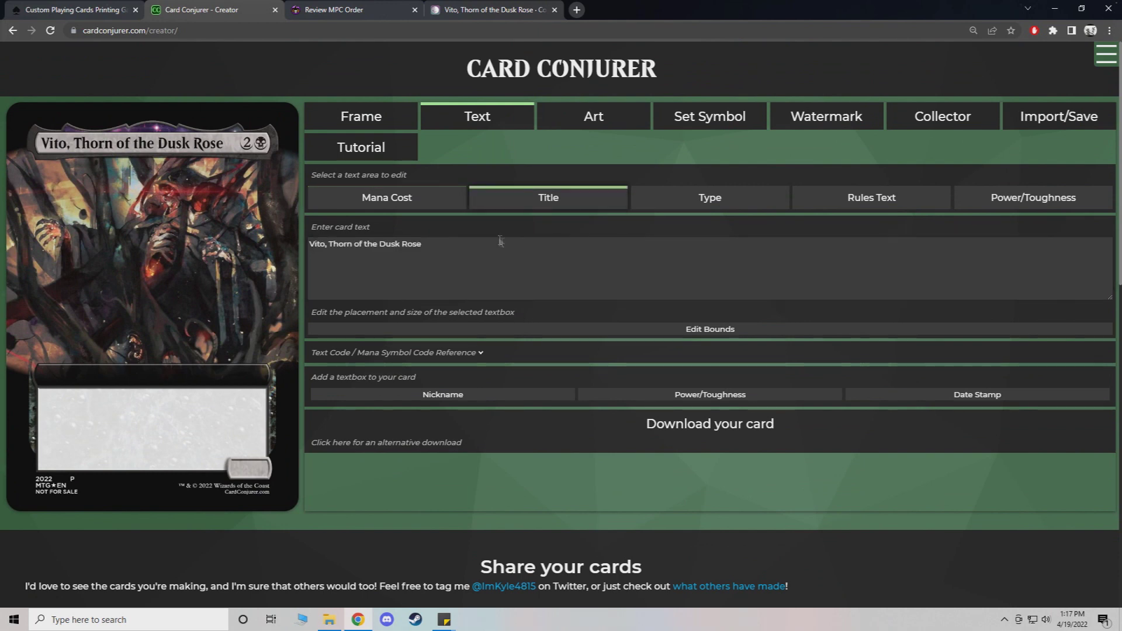
Step: Copy Vito's type line from Scryfall into the card's type line
left_click(734, 201)
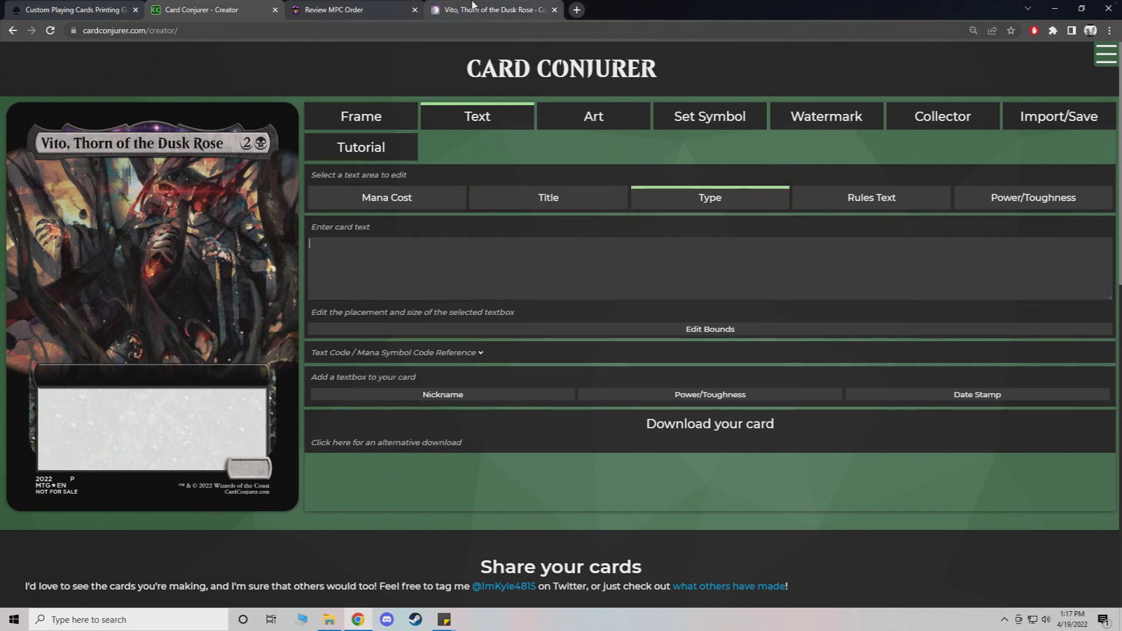
left_click(494, 10)
left_click_drag(646, 160, 447, 153)
key("ctrl+c")
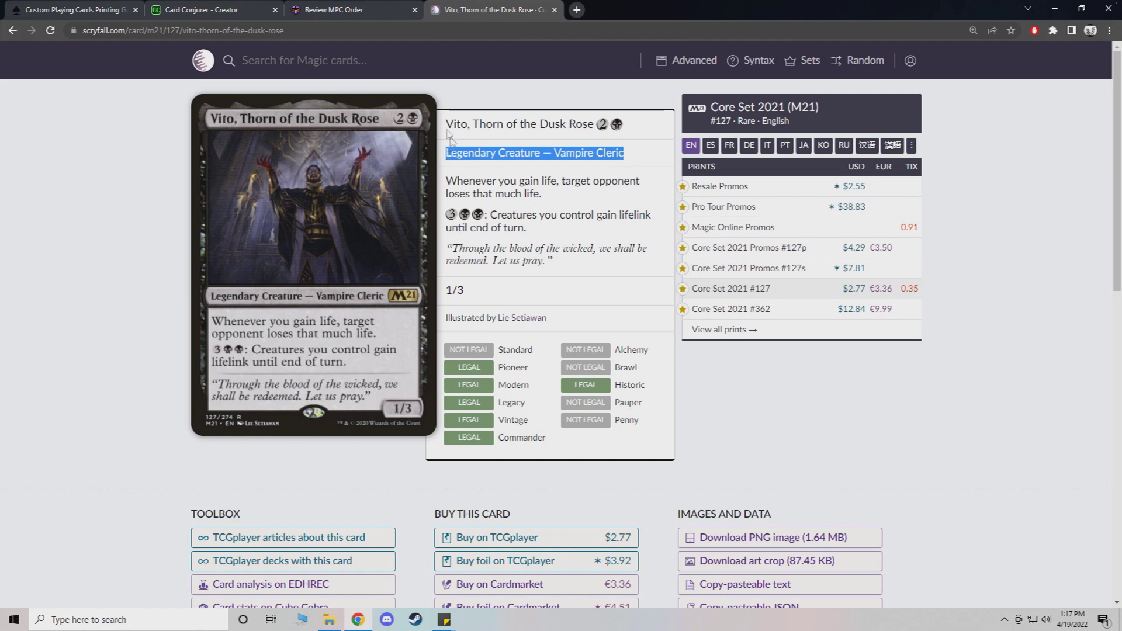
left_click(202, 10)
key("ctrl+v")
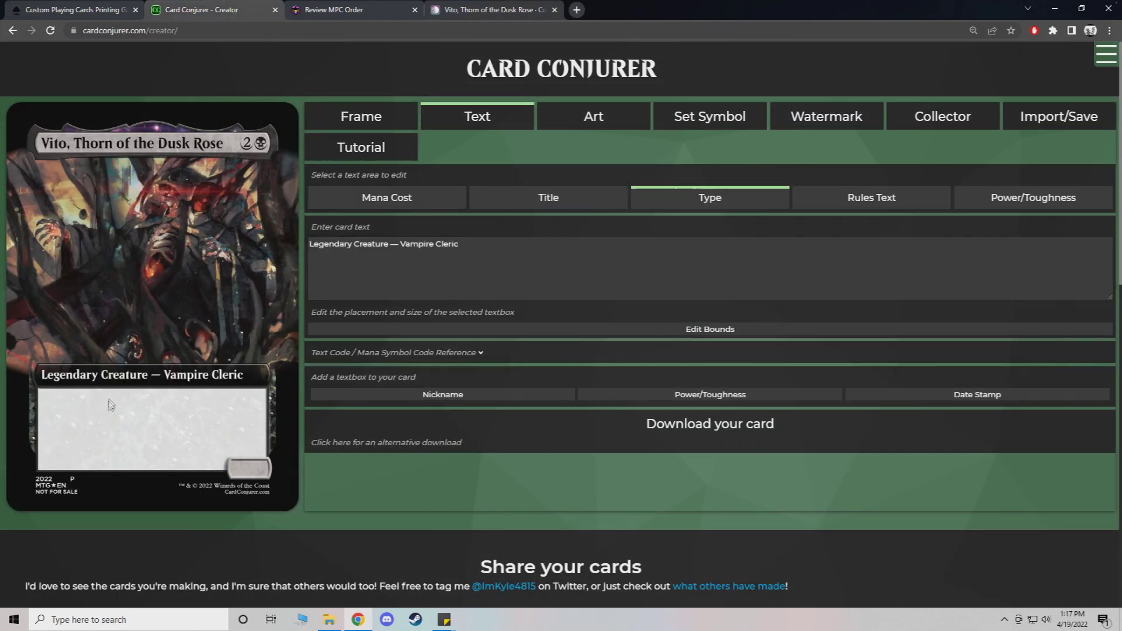
Step: Copy both rules text paragraphs from Scryfall and remove the blank line between them
left_click(853, 207)
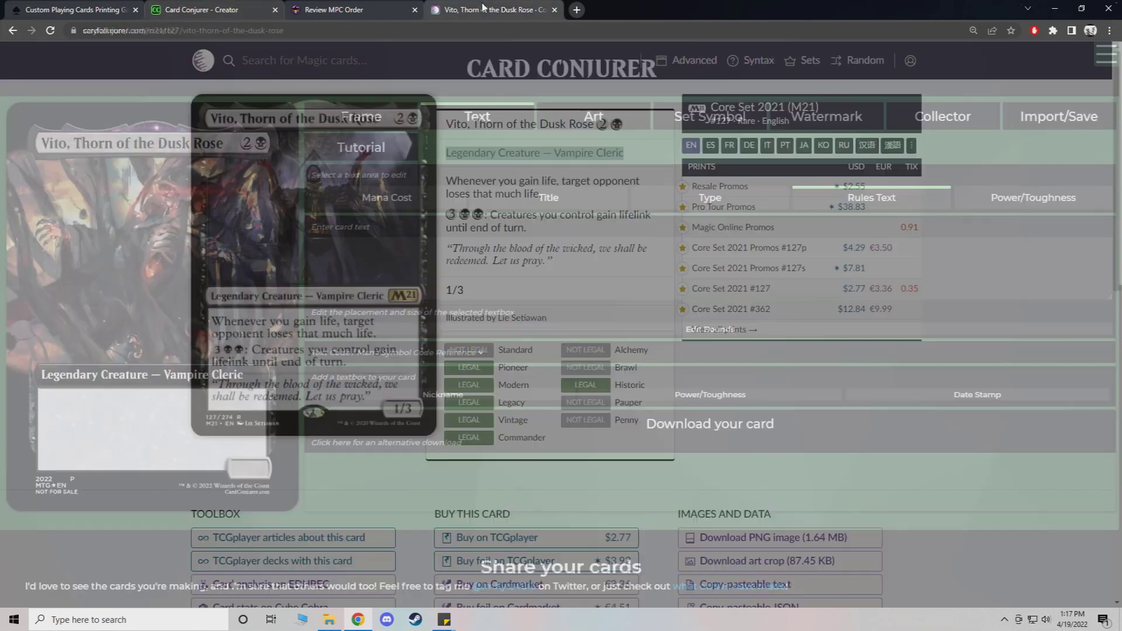
left_click(494, 10)
left_click_drag(543, 229, 444, 178)
key("ctrl+c")
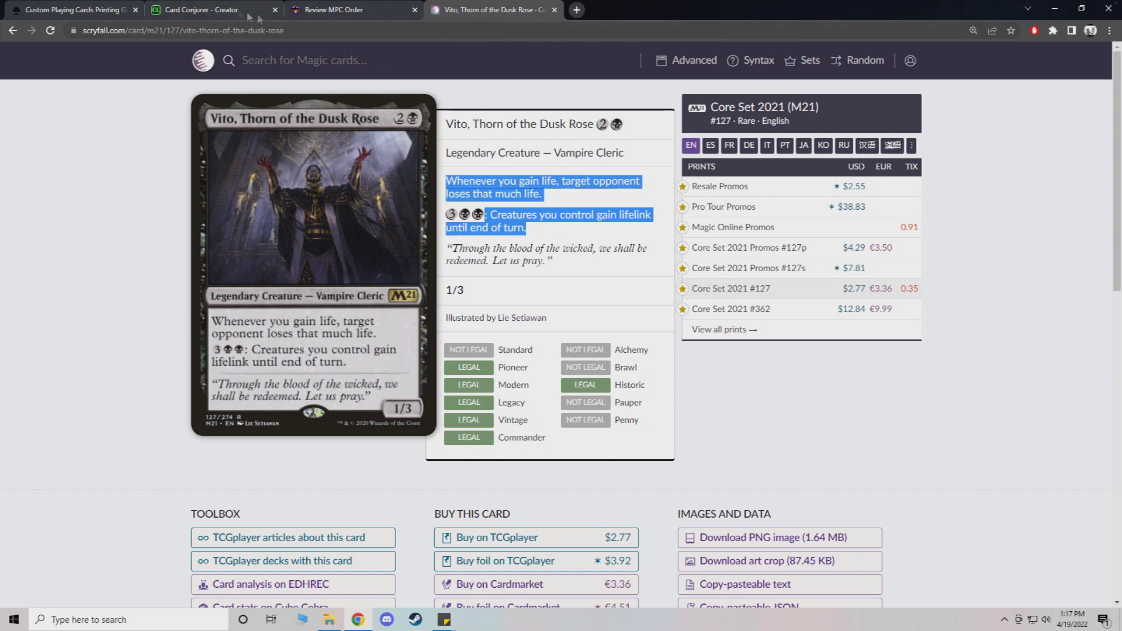
left_click(202, 9)
key("ctrl+v")
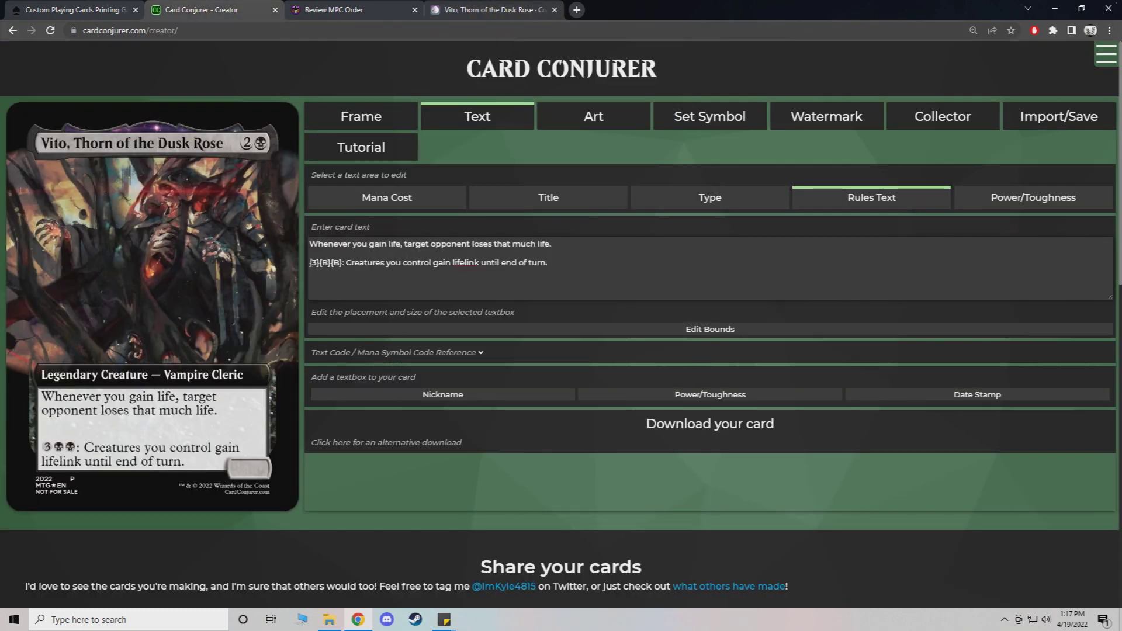
key("Home")
key("BackSpace")
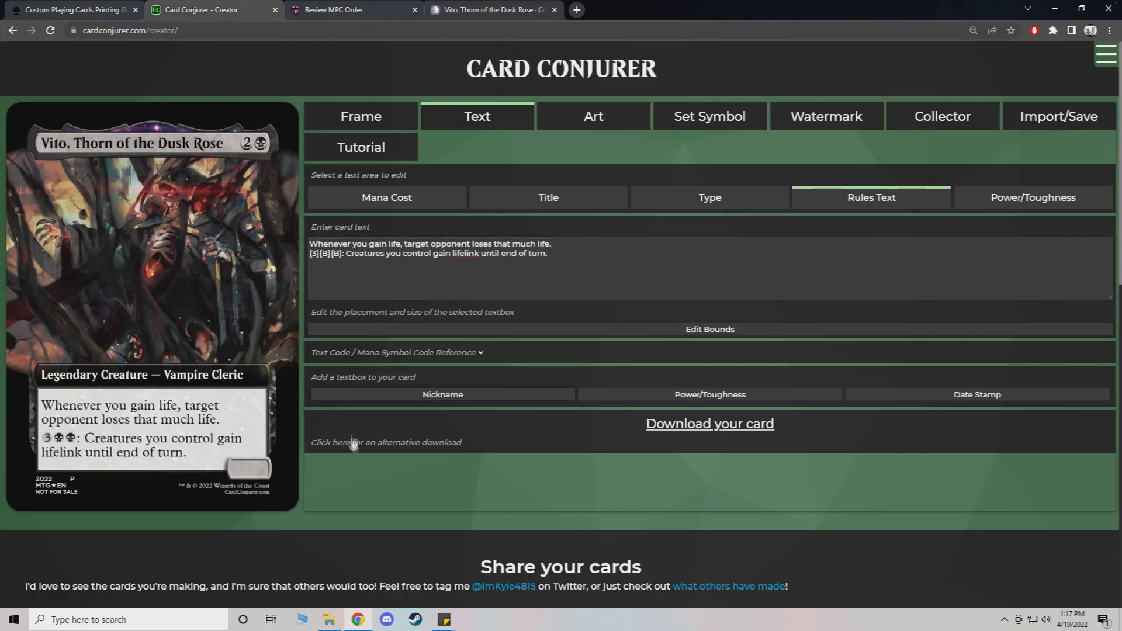
Step: Enter 1/3 as the card's power/toughness, matching the Scryfall printing
left_click(481, 11)
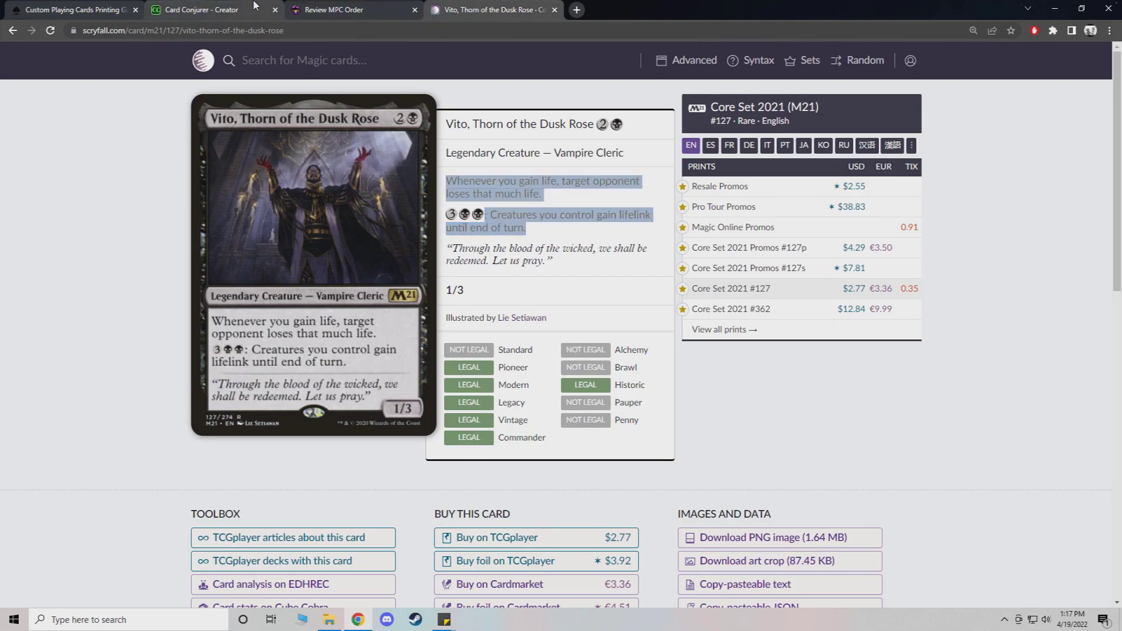
left_click(202, 10)
left_click(1017, 199)
left_click(479, 243)
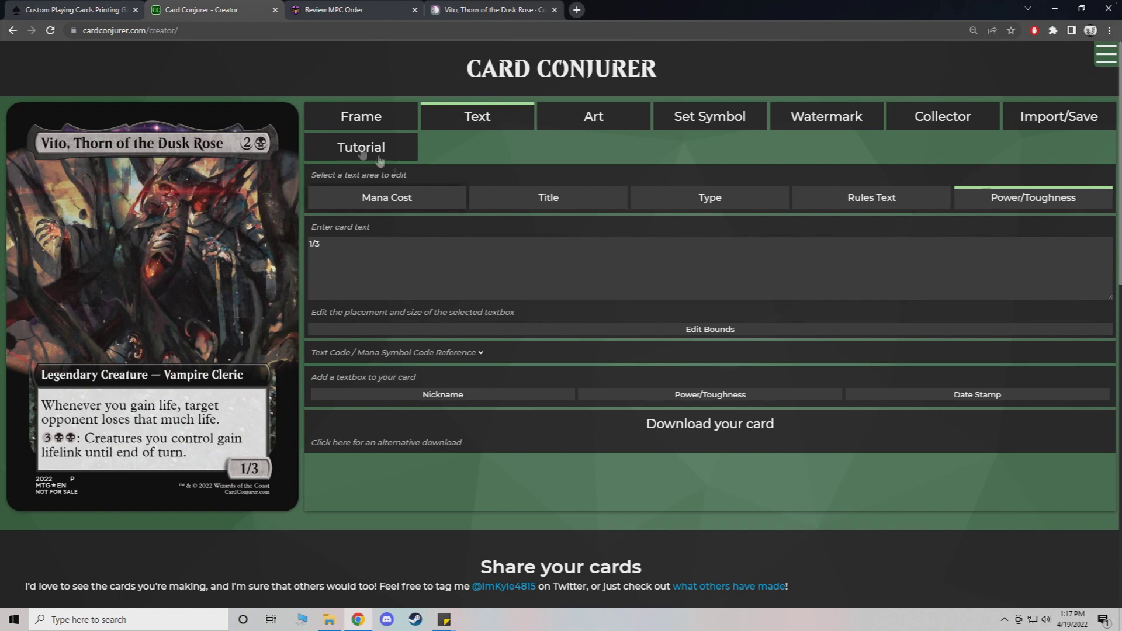
left_click(369, 8)
left_click(491, 9)
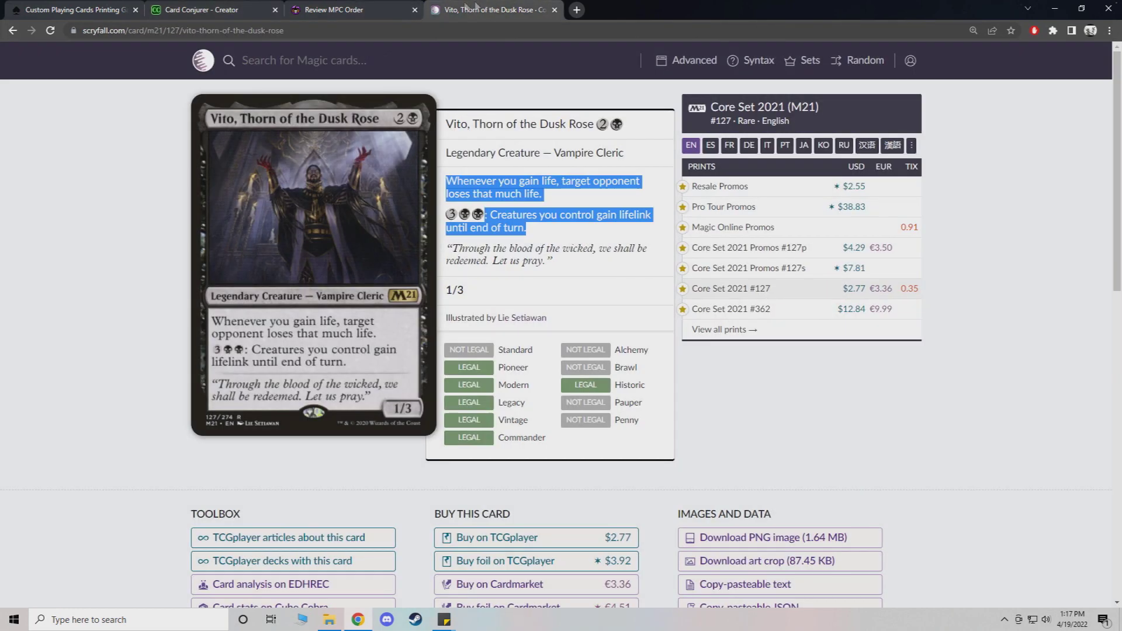
left_click(189, 7)
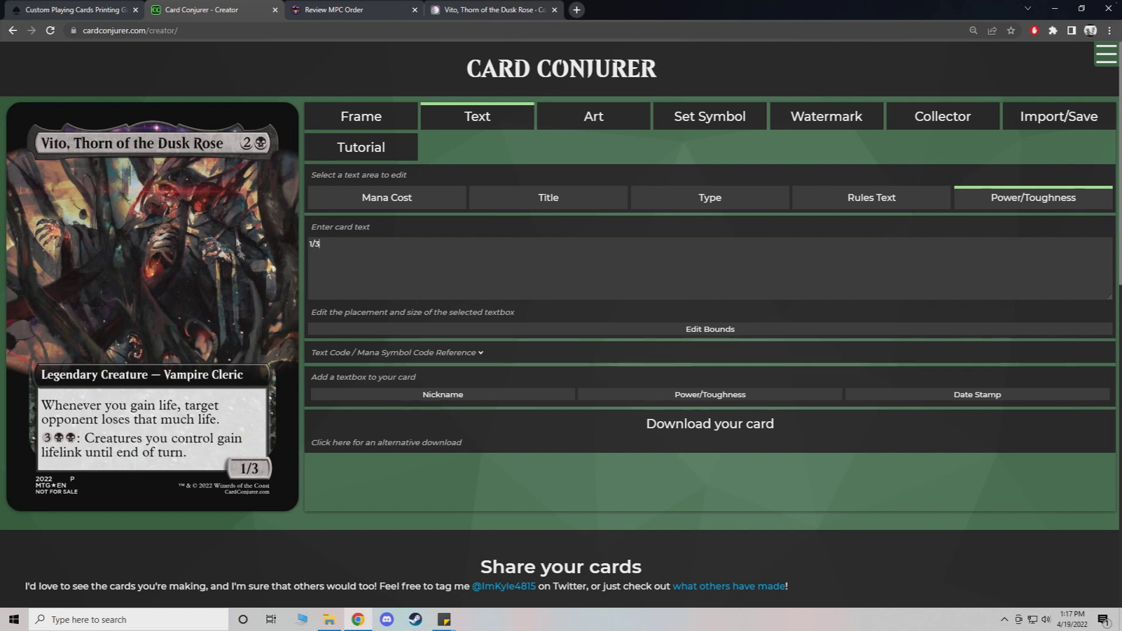
left_click(576, 10)
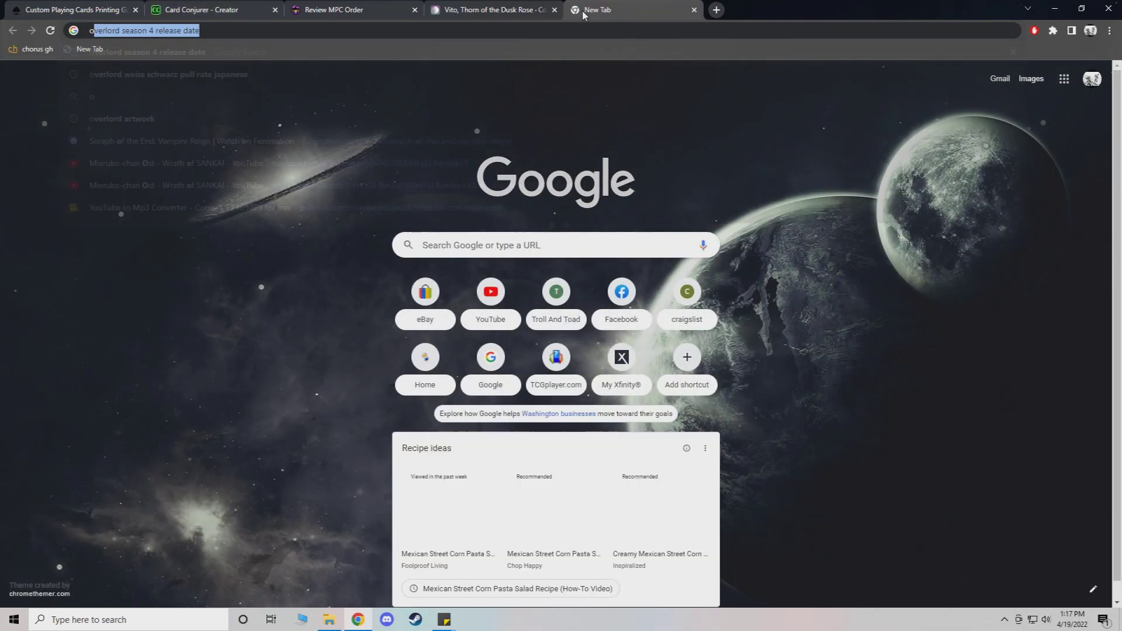
Step: Search 'overlord quotes', open the anime quotes article, and select Ainz Ooal Gown's 'Death by sword' quote
type("overlord")
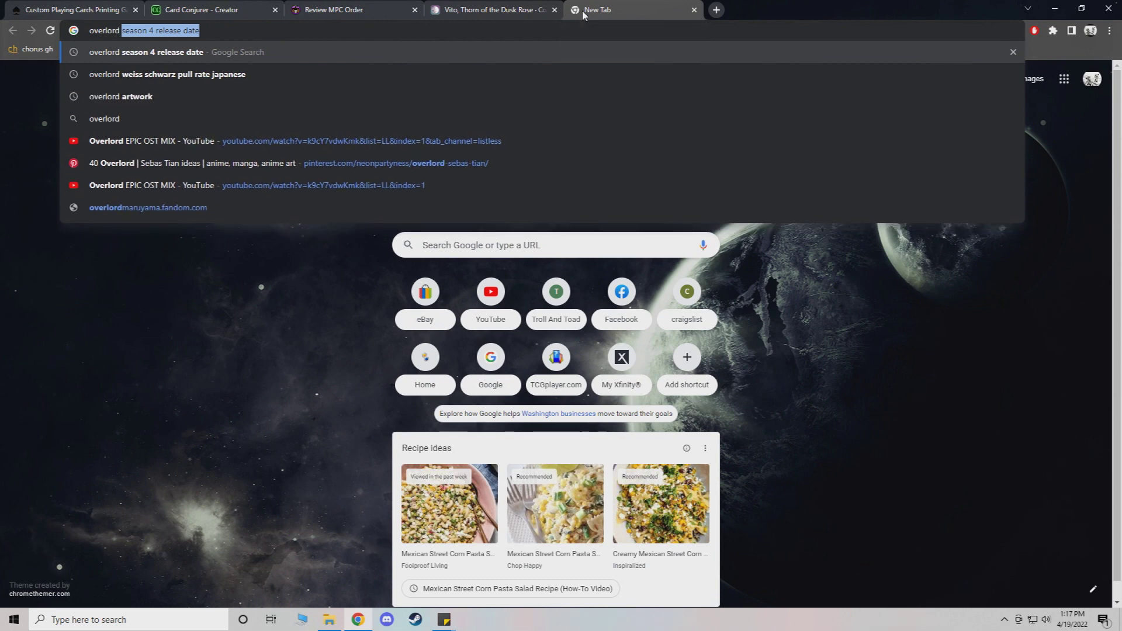
type(" quotes")
key("Return")
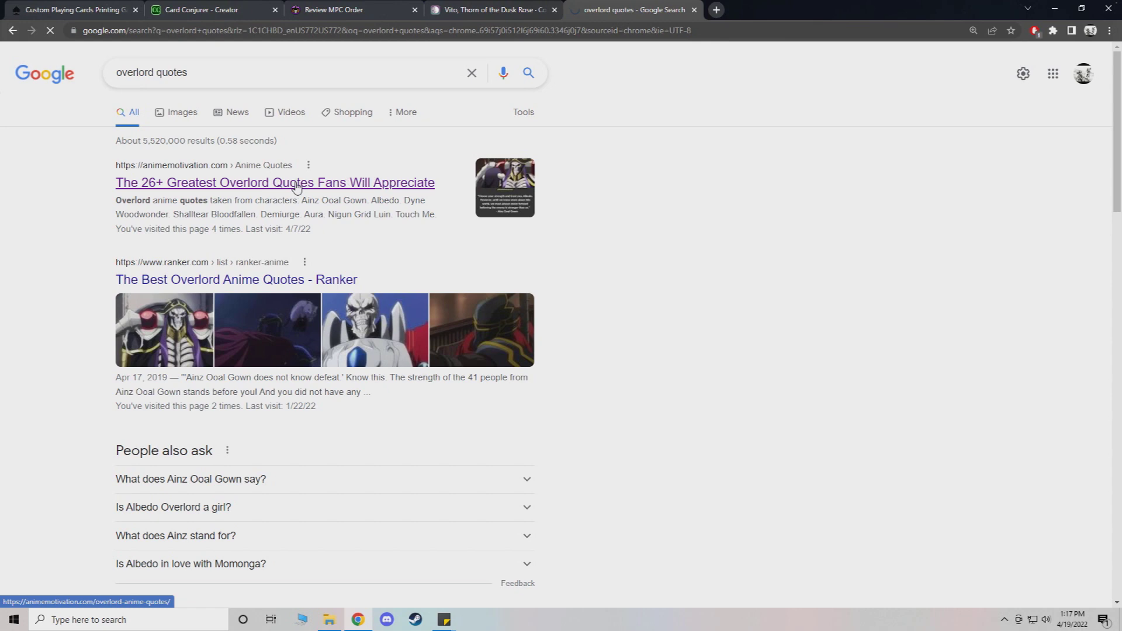
left_click(190, 175)
scroll(193, 249, "down", 10)
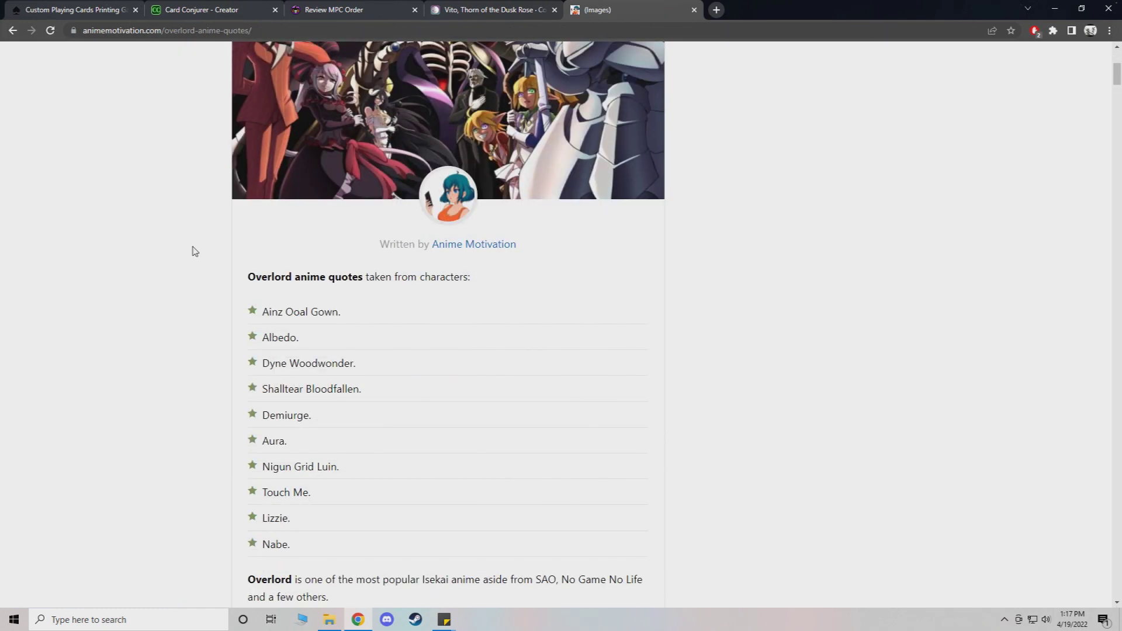
scroll(220, 302, "down", 9)
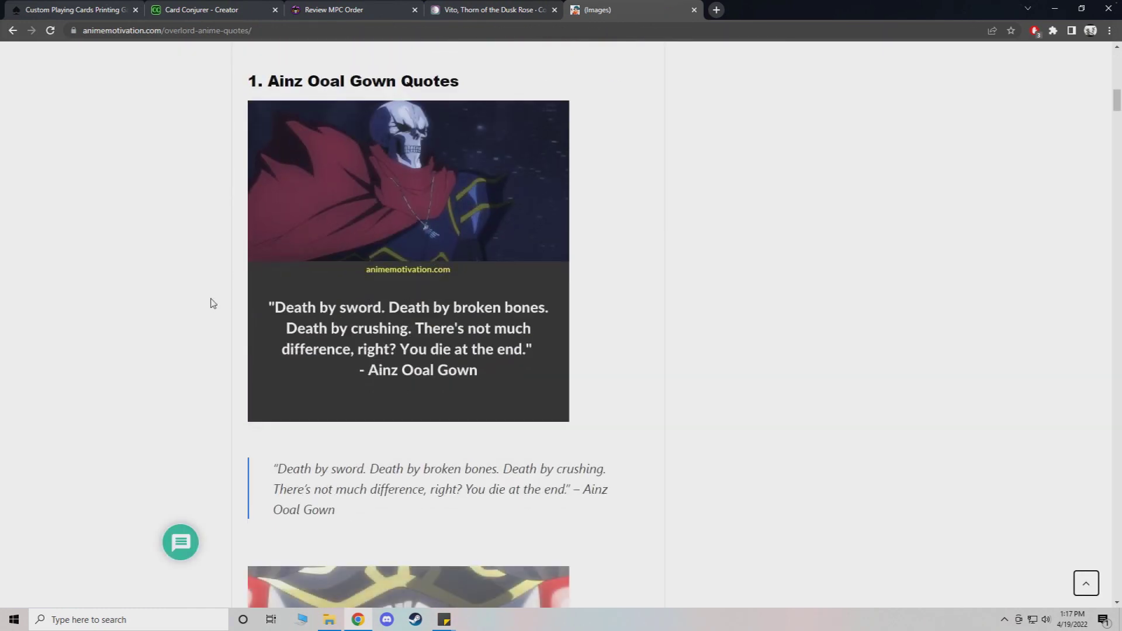
left_click_drag(349, 358, 275, 313)
key("ctrl+c")
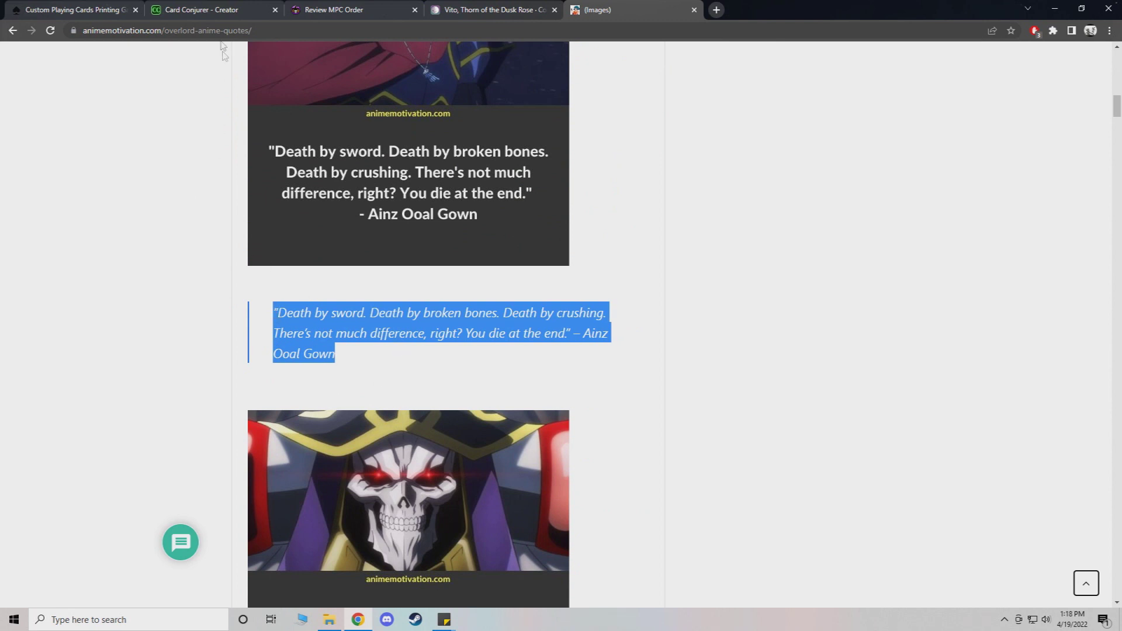
left_click(216, 10)
left_click(541, 202)
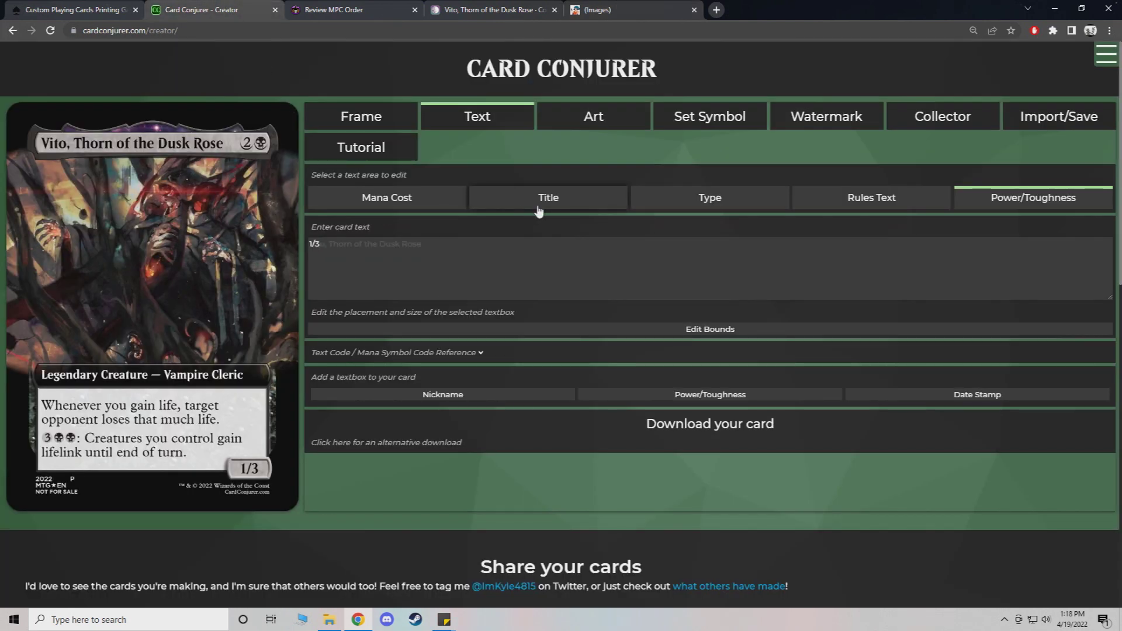
Step: Paste the Ainz Ooal Gown quote at the end of Vito's rules text
left_click(716, 204)
left_click(840, 198)
left_click(576, 259)
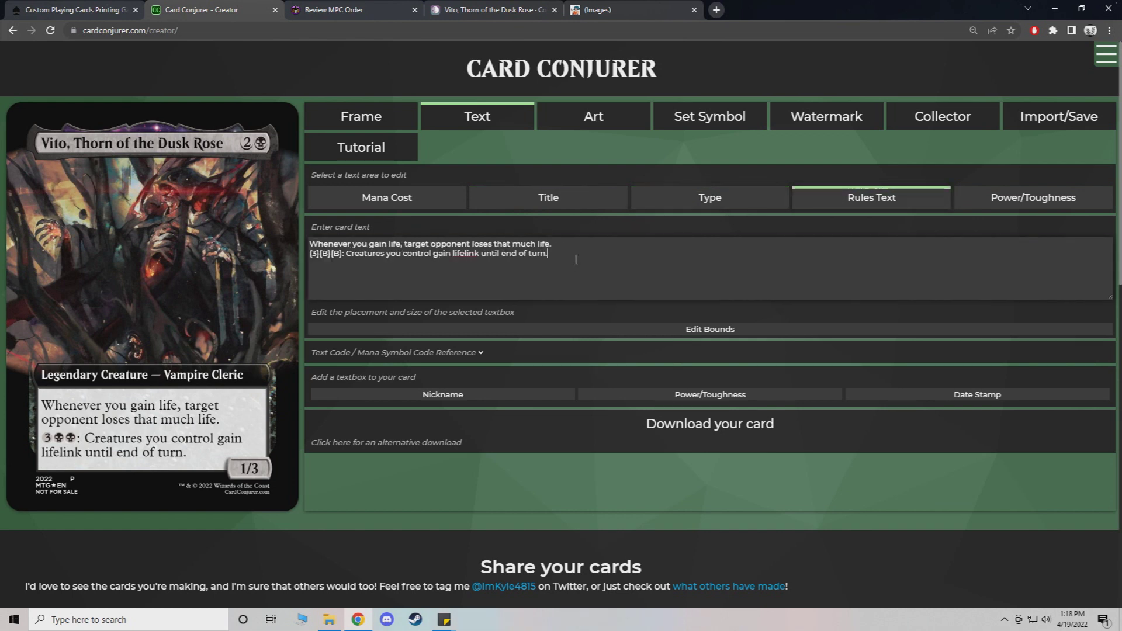
left_click(389, 353)
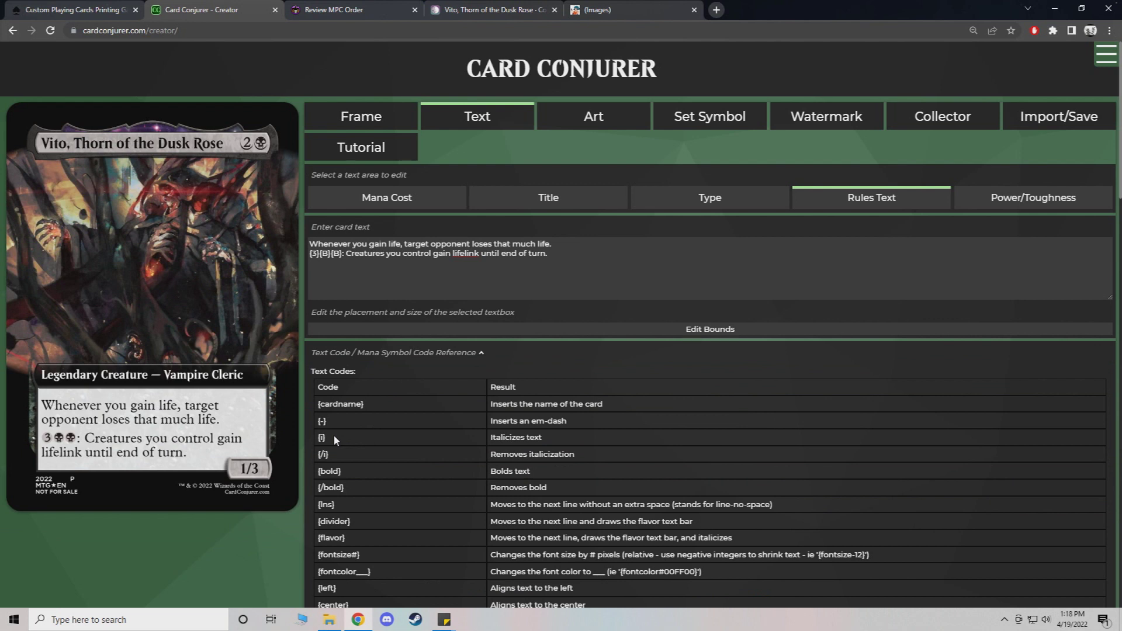
left_click_drag(334, 435, 316, 438)
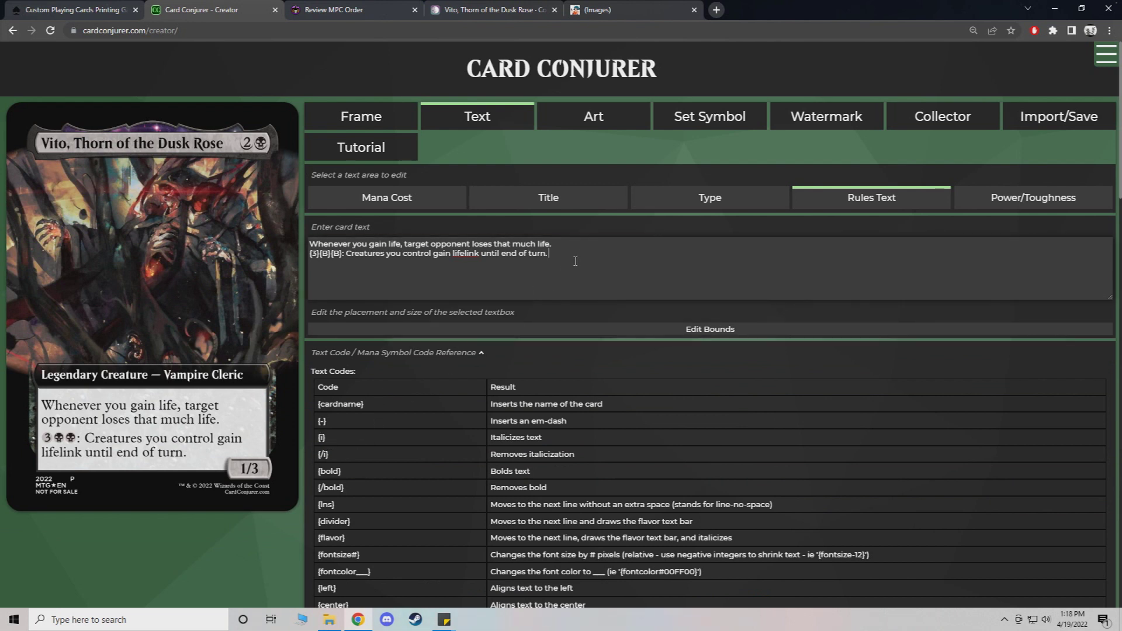
key("ctrl+v")
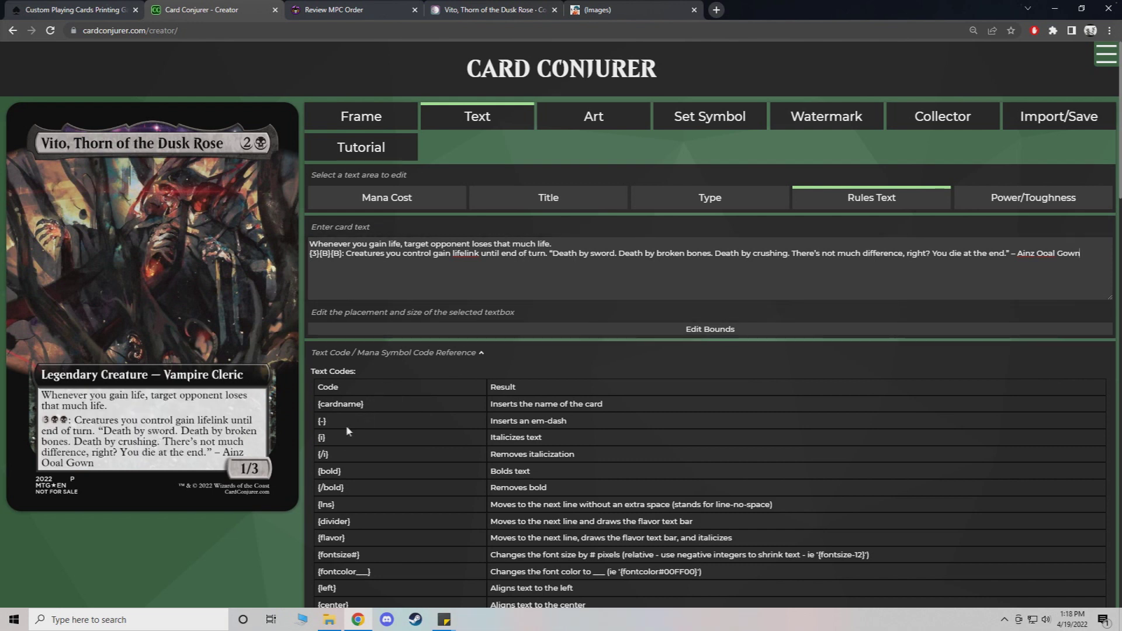
Step: Wrap the quote in {i} and {/i} italic codes and move it onto its own line
left_click_drag(336, 437, 316, 438)
key("ctrl+c")
left_click(550, 254)
key("ctrl+v")
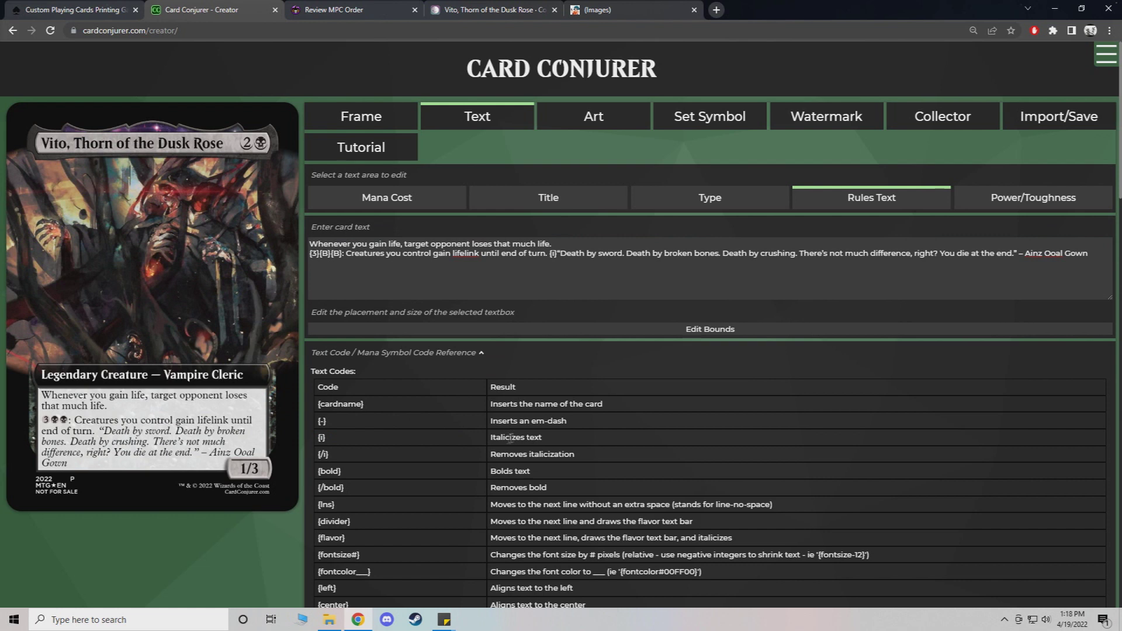
left_click_drag(330, 454, 316, 457)
left_click(1022, 253)
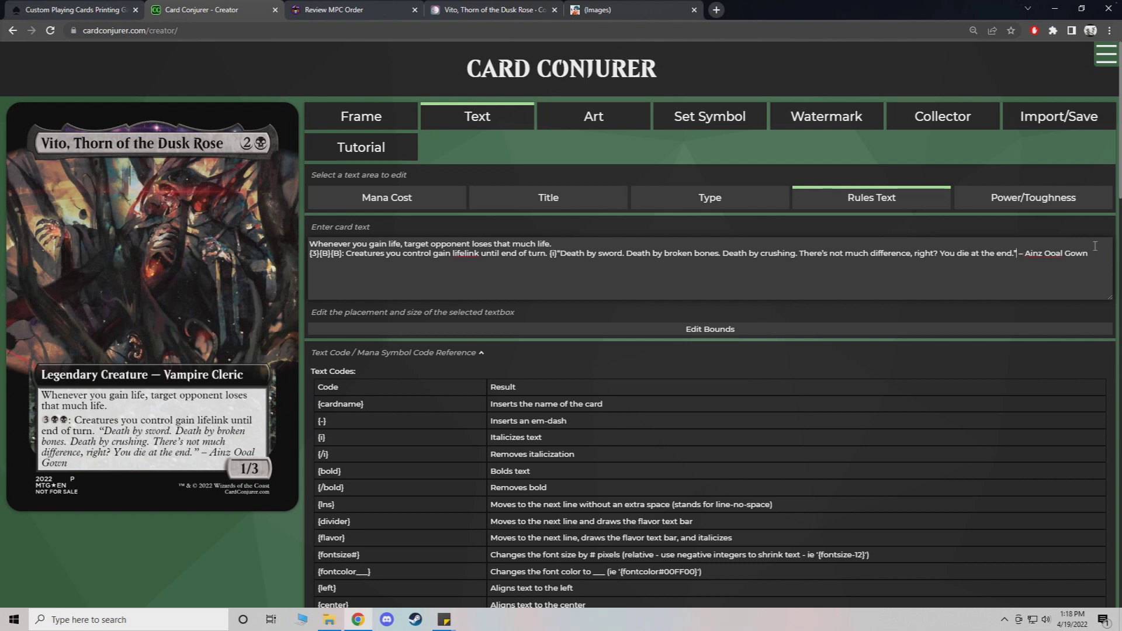
left_click(552, 253)
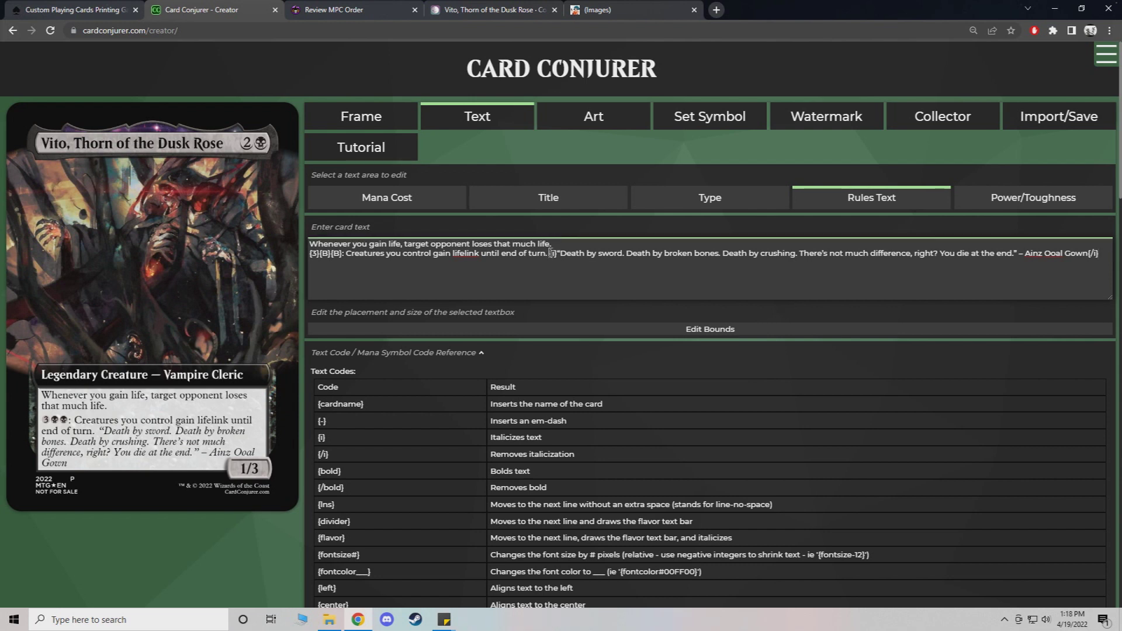
key("Return")
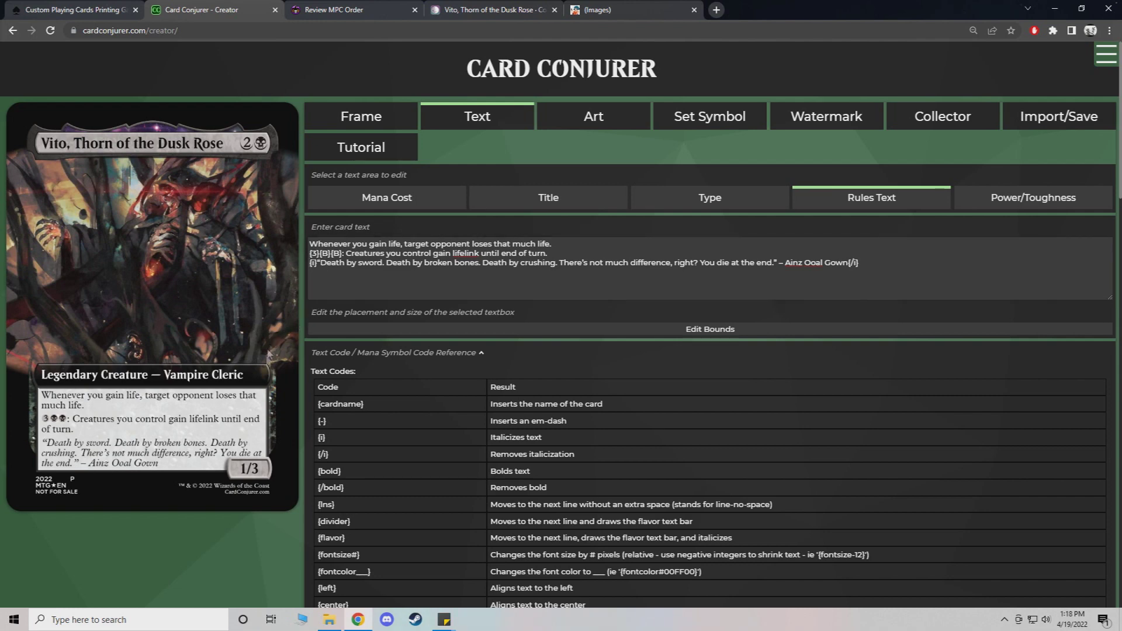
key("ctrl+4")
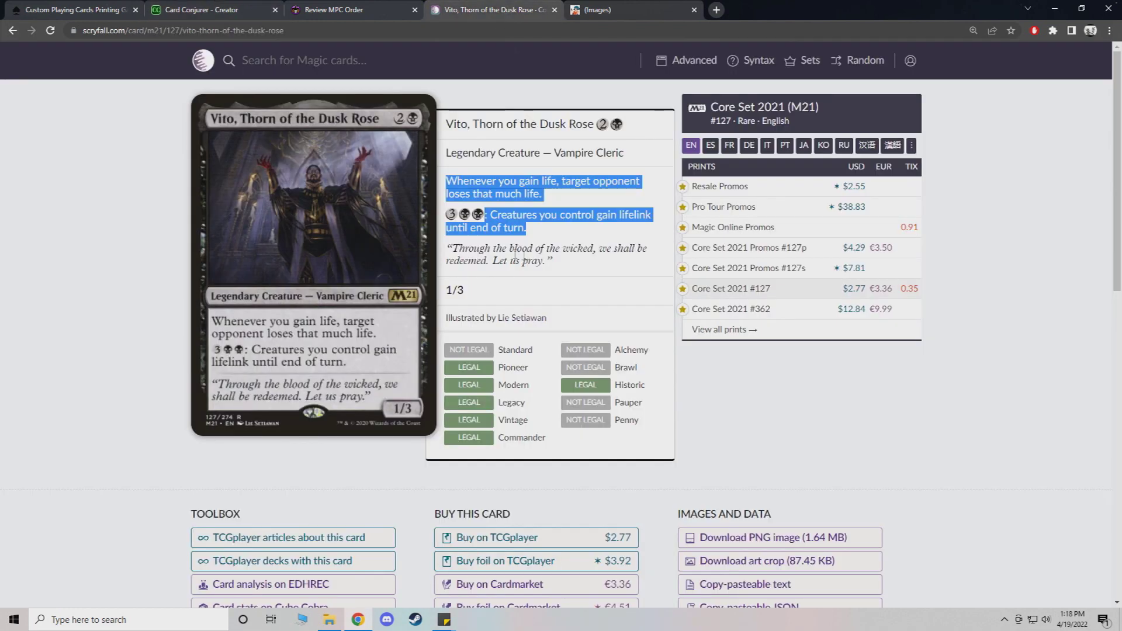
left_click(515, 255)
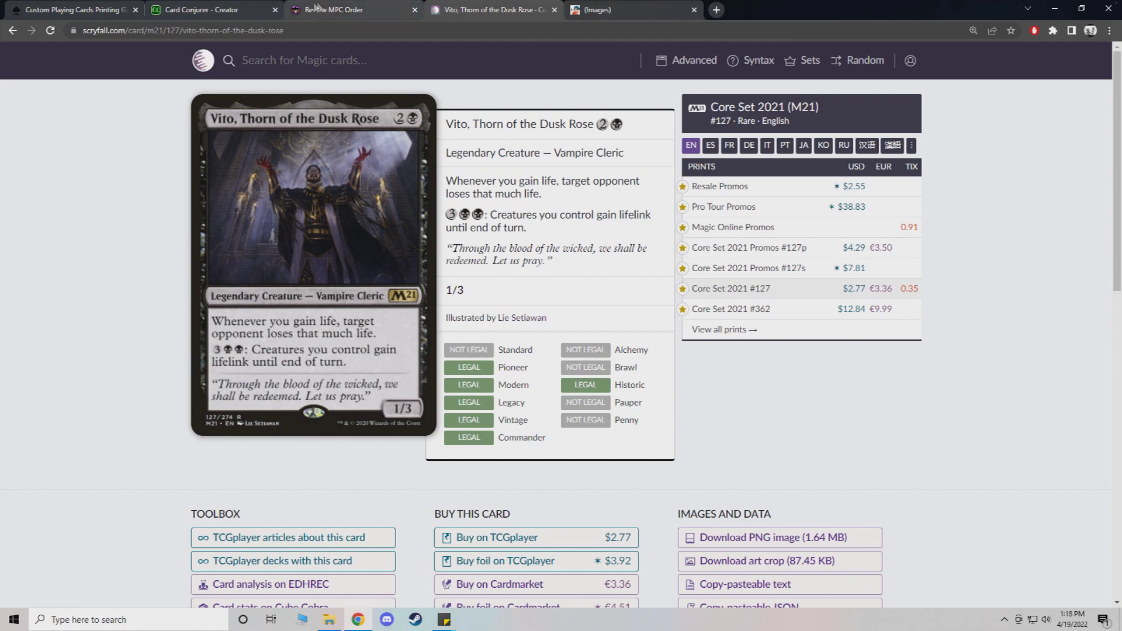
left_click(222, 9)
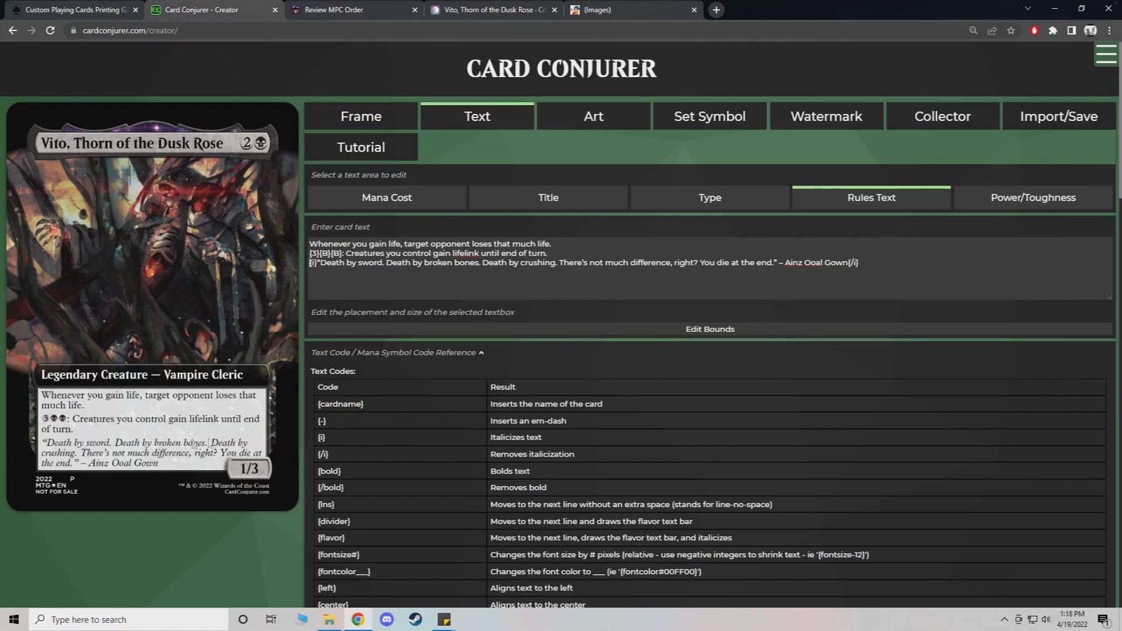
scroll(518, 401, "down", 1)
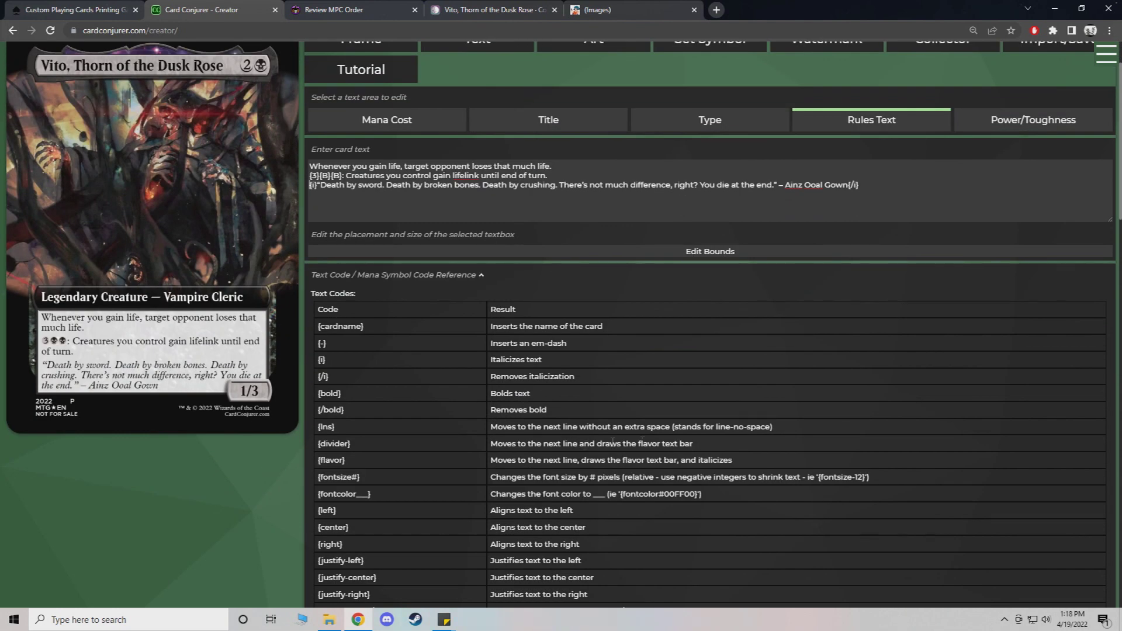
Step: Insert a {divider} code after 'end of turn.' and remove the line break that follows it
left_click_drag(368, 439, 315, 447)
key("ctrl+c")
left_click(310, 185)
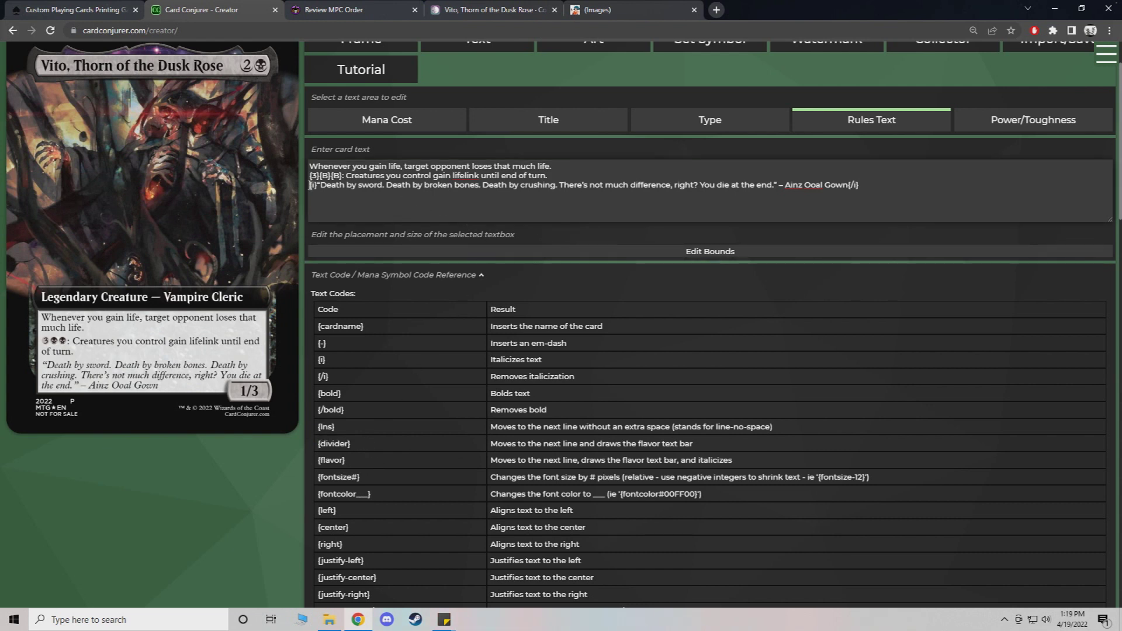
key("ctrl+v")
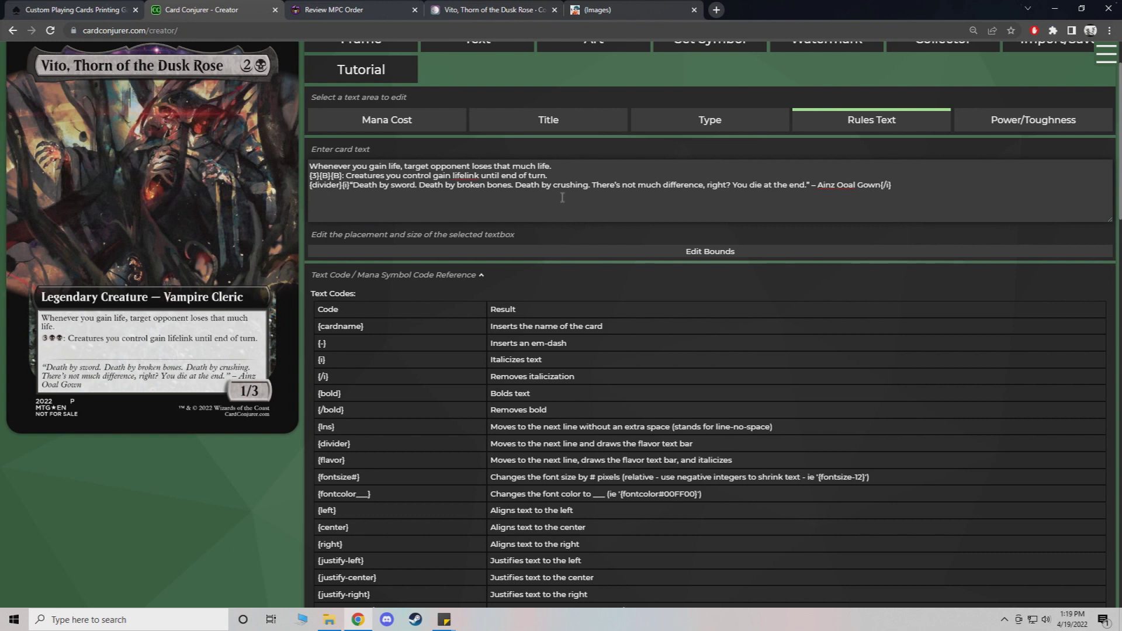
key("ctrl+z")
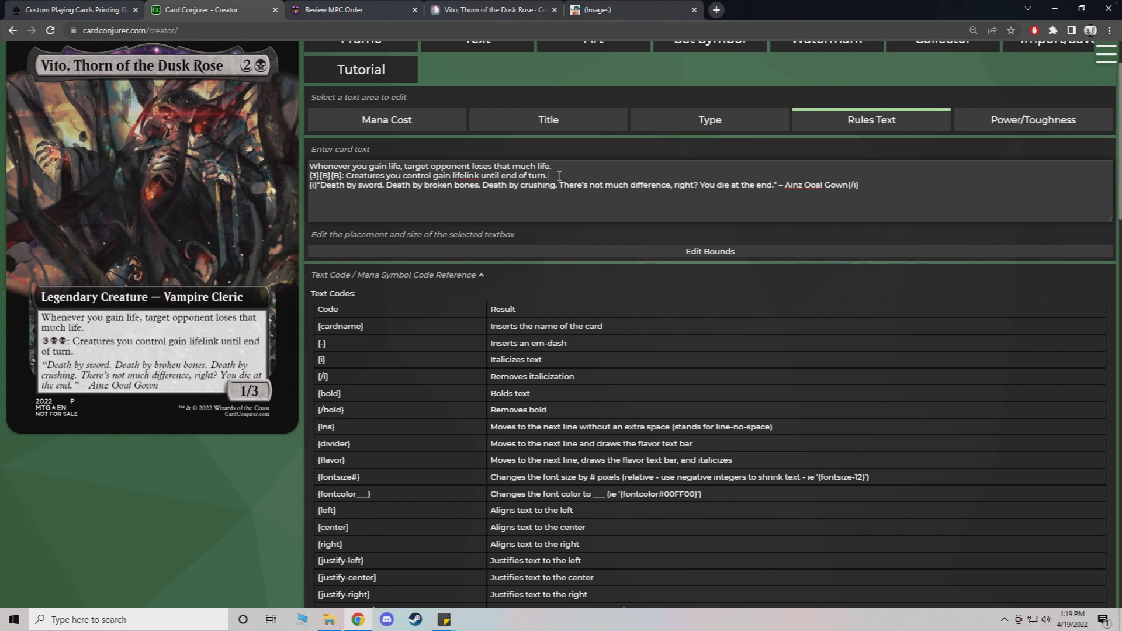
left_click(560, 176)
key("ctrl+v")
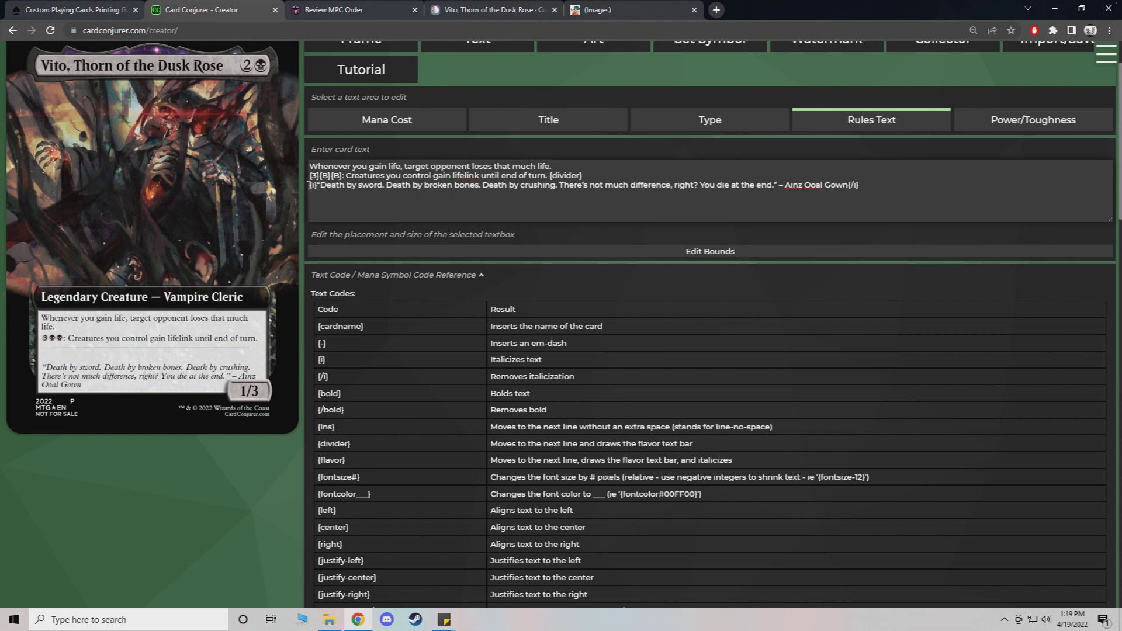
key("Delete")
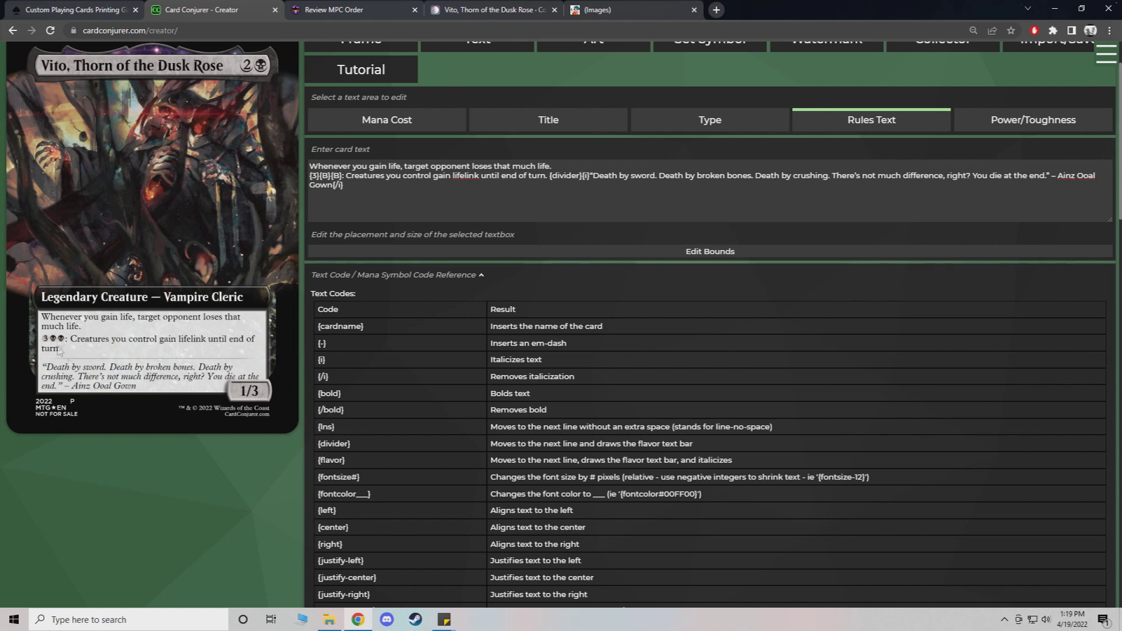
scroll(173, 350, "up", 2)
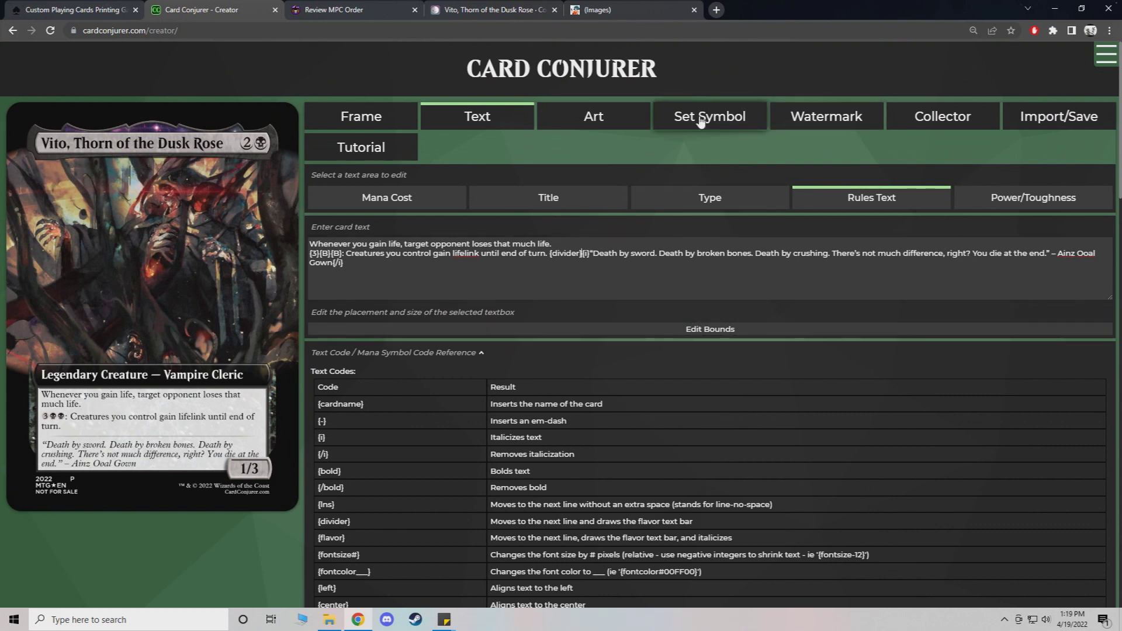
Step: Load overlord.png as the watermark and set its left colour to Actual Image
left_click(814, 129)
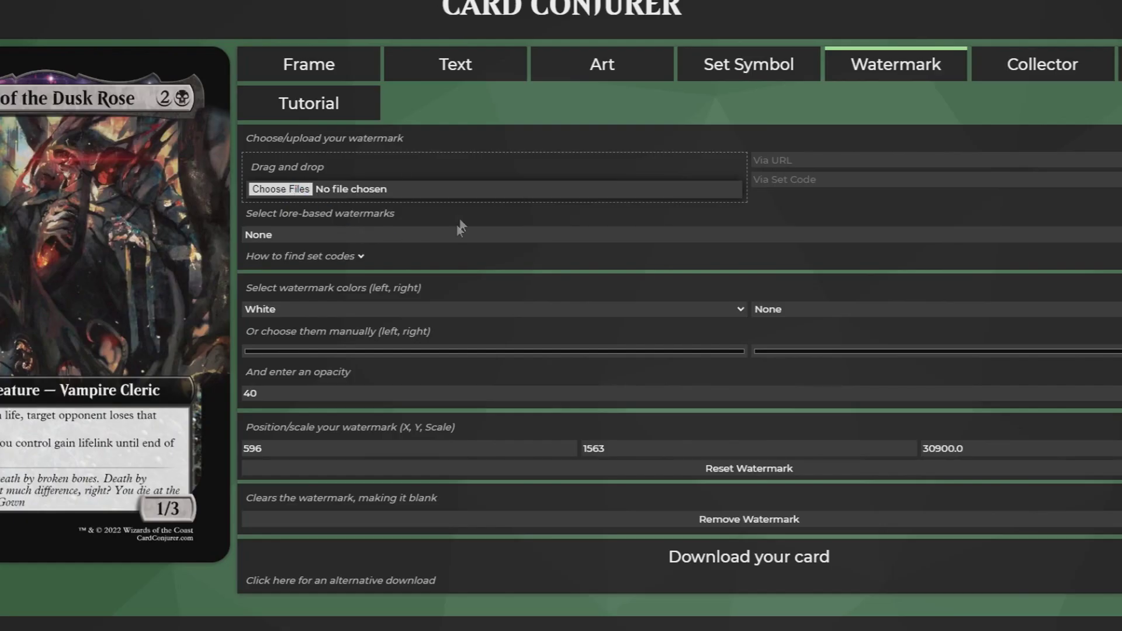
left_click(345, 216)
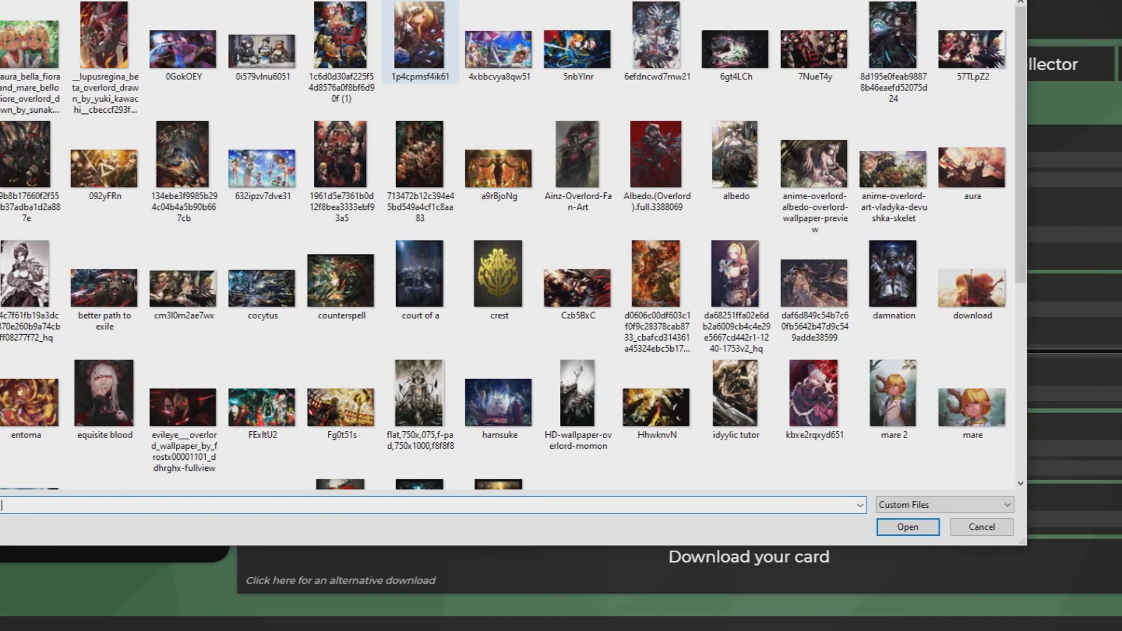
left_click(345, 42)
left_click(907, 527)
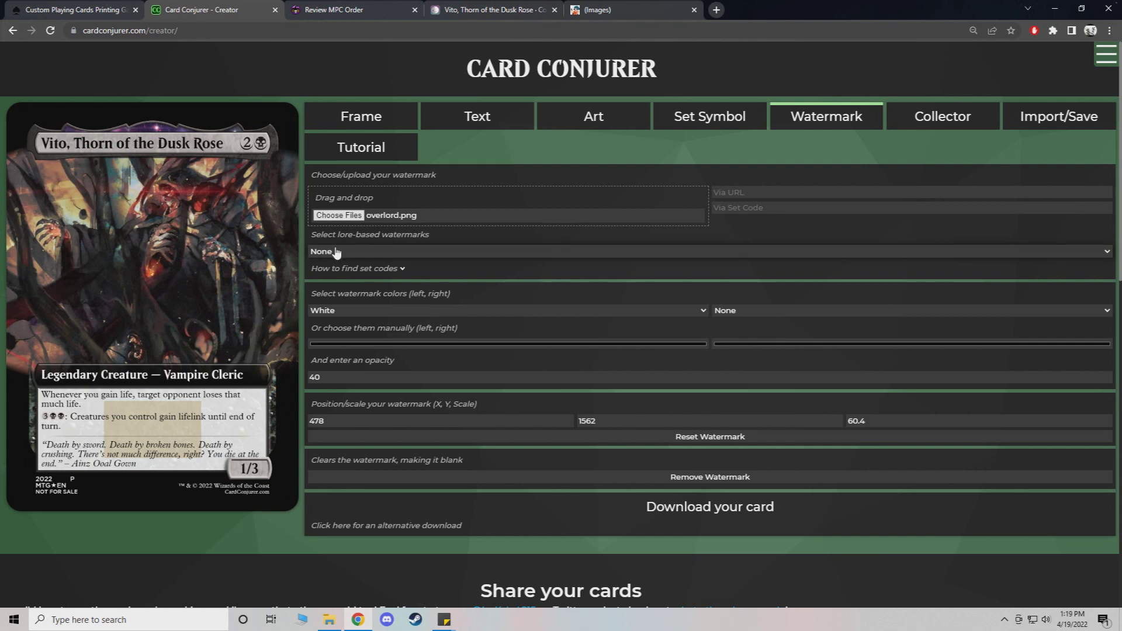
left_click(337, 310)
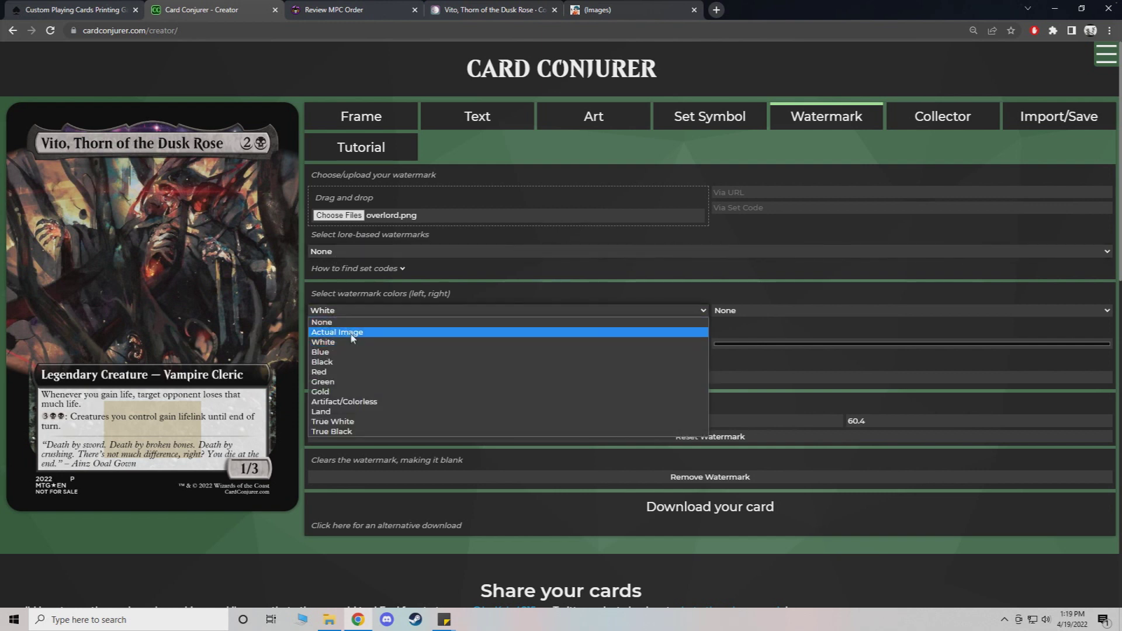
left_click(351, 328)
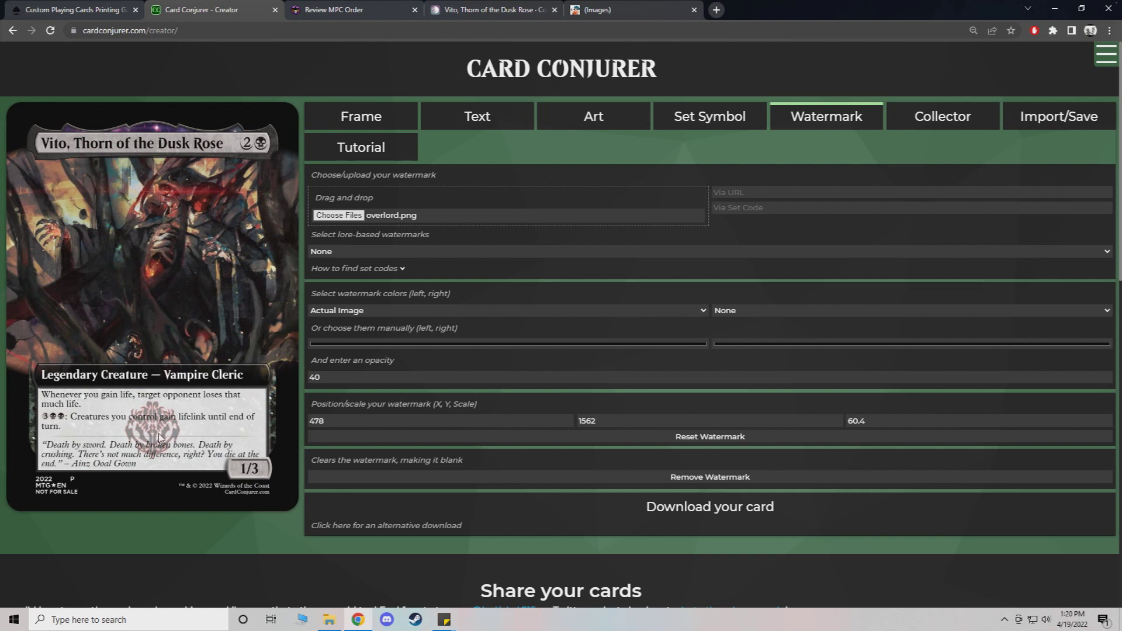
left_click(592, 120)
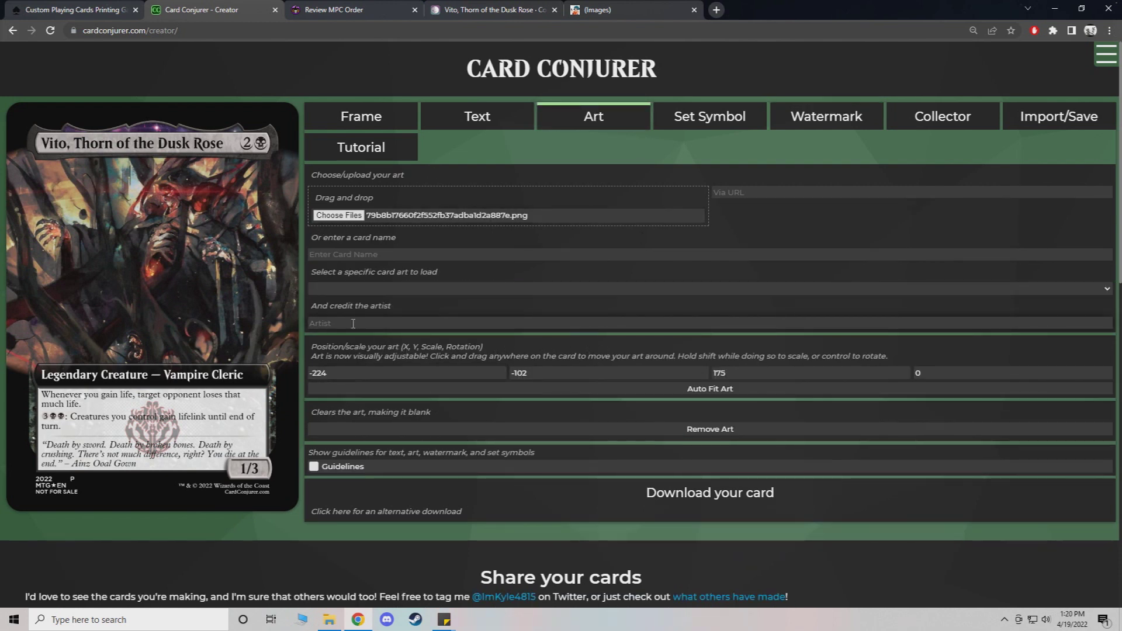
Step: Credit the artist as 'gdfg', download the card as a PNG, and show it in its folder
type("gdfg")
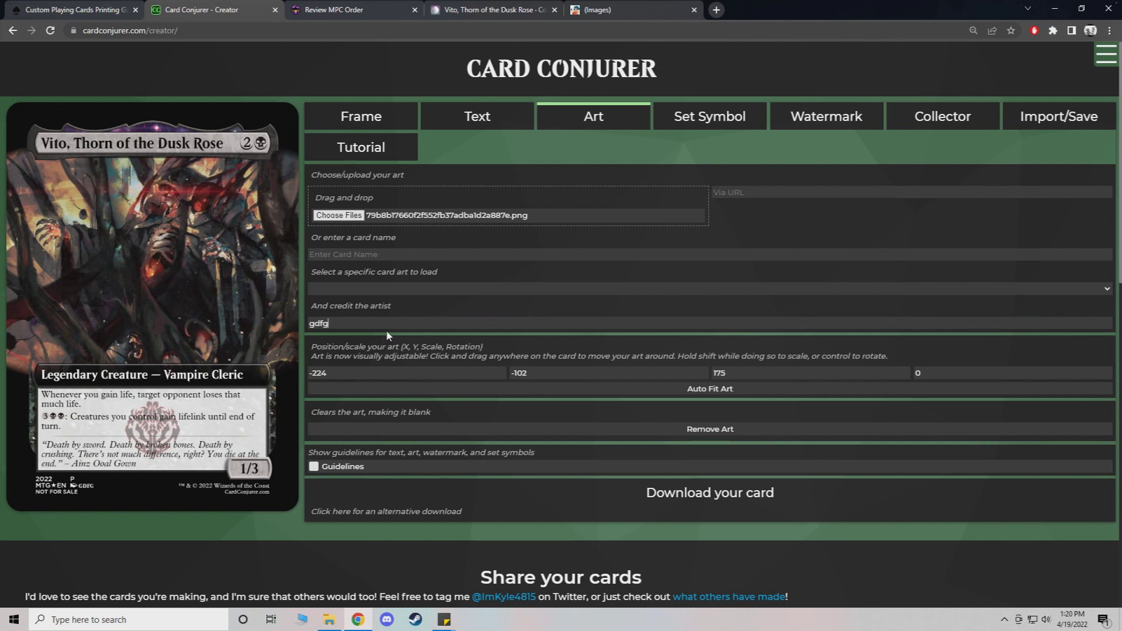
left_click(692, 497)
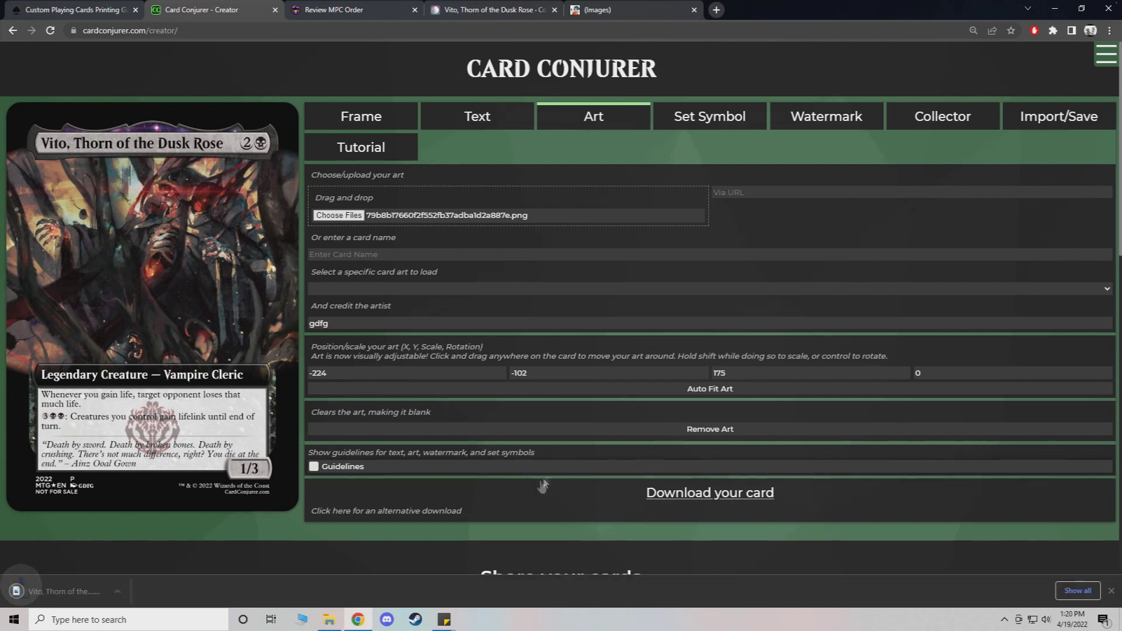
left_click(124, 591)
left_click(220, 556)
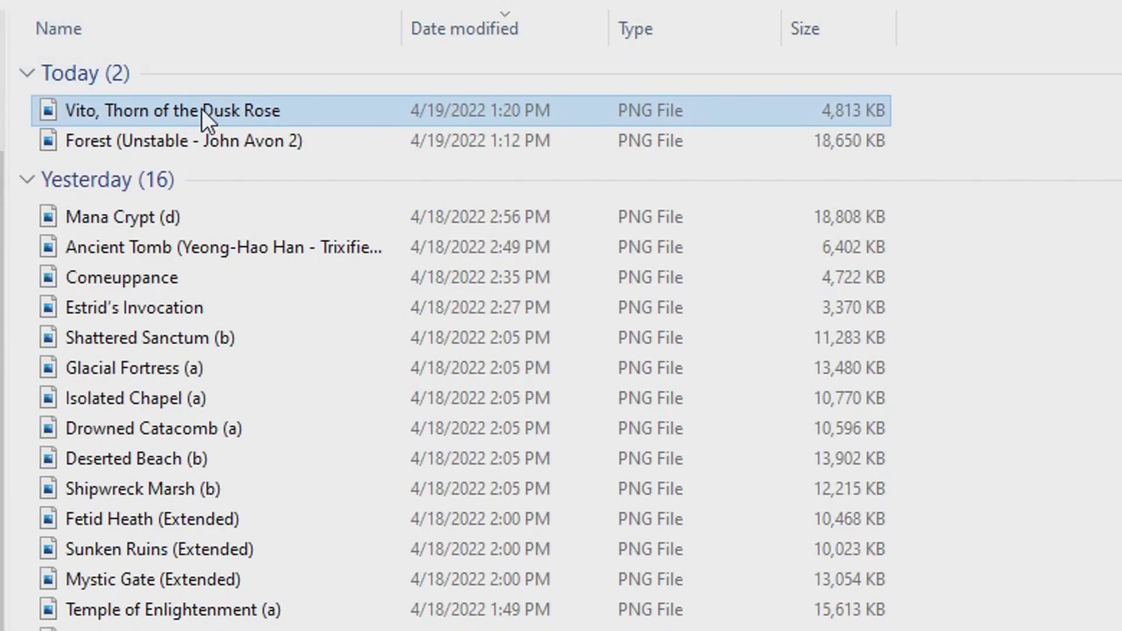
right_click(202, 108)
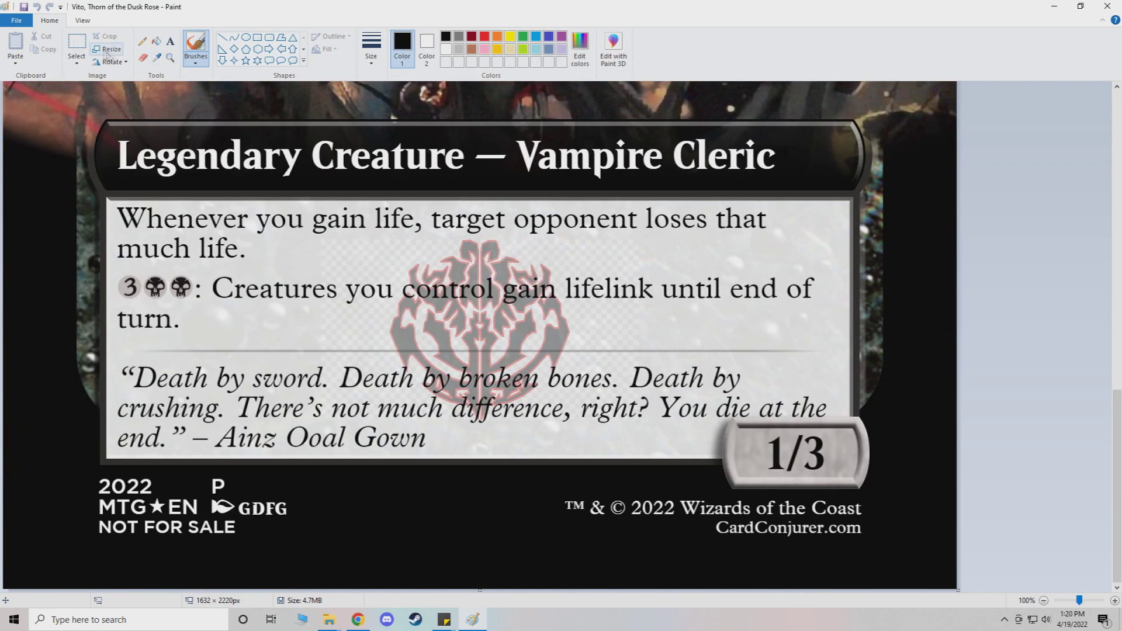
Step: Erase the bottom-left set info and copyright text, then fill both patches black
left_click(76, 43)
left_click_drag(92, 475, 326, 544)
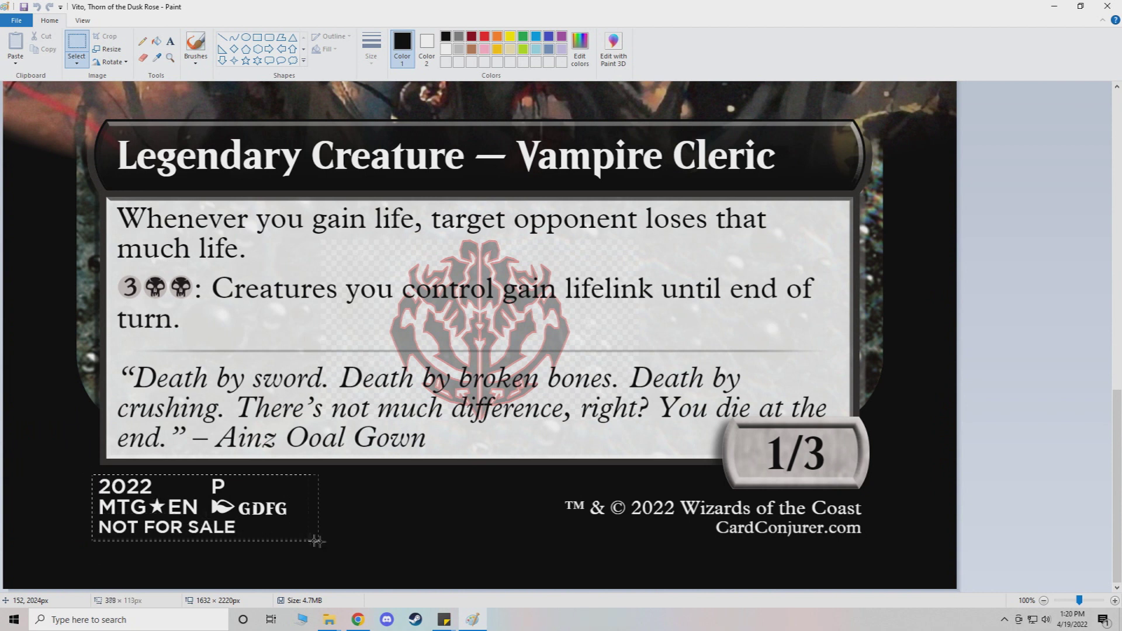
key("Delete")
left_click_drag(553, 497, 881, 547)
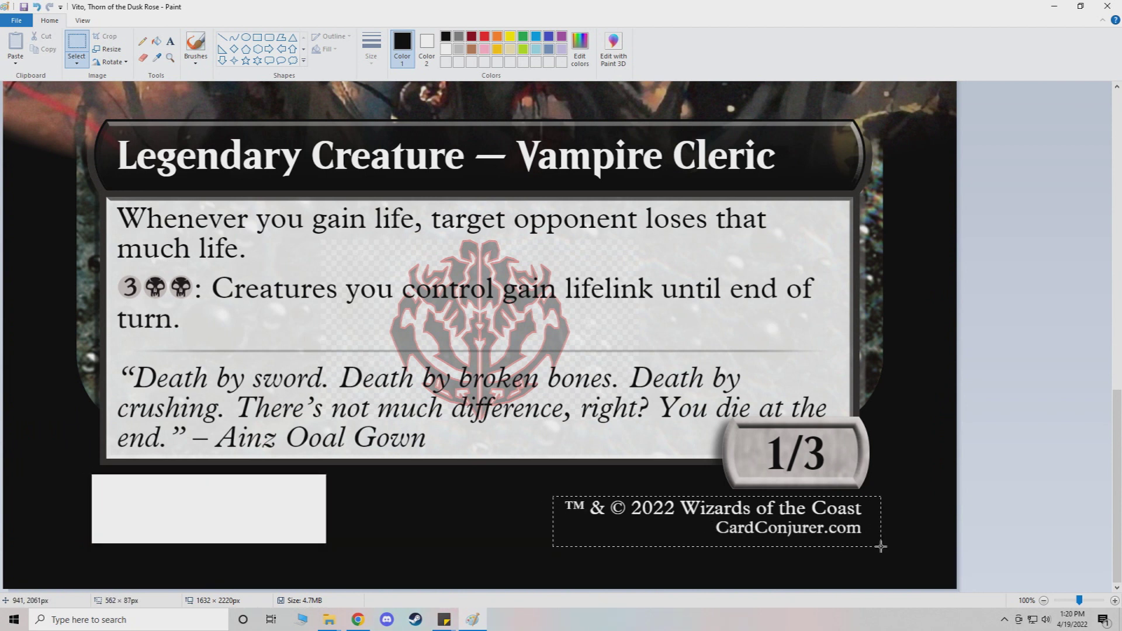
key("Delete")
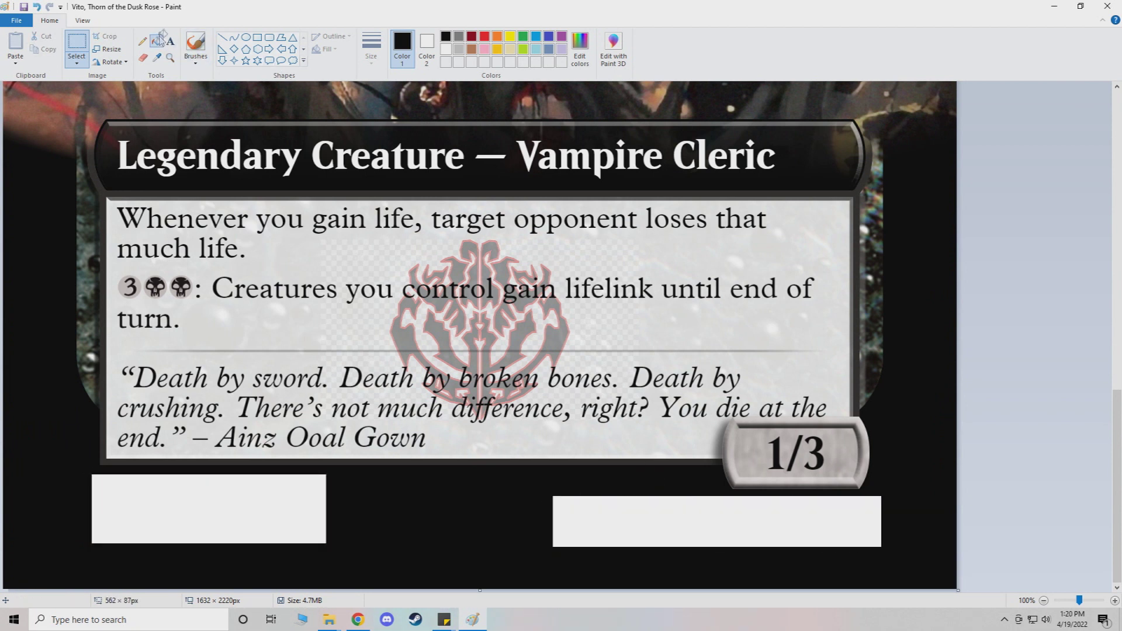
left_click(156, 41)
left_click(269, 514)
left_click(619, 526)
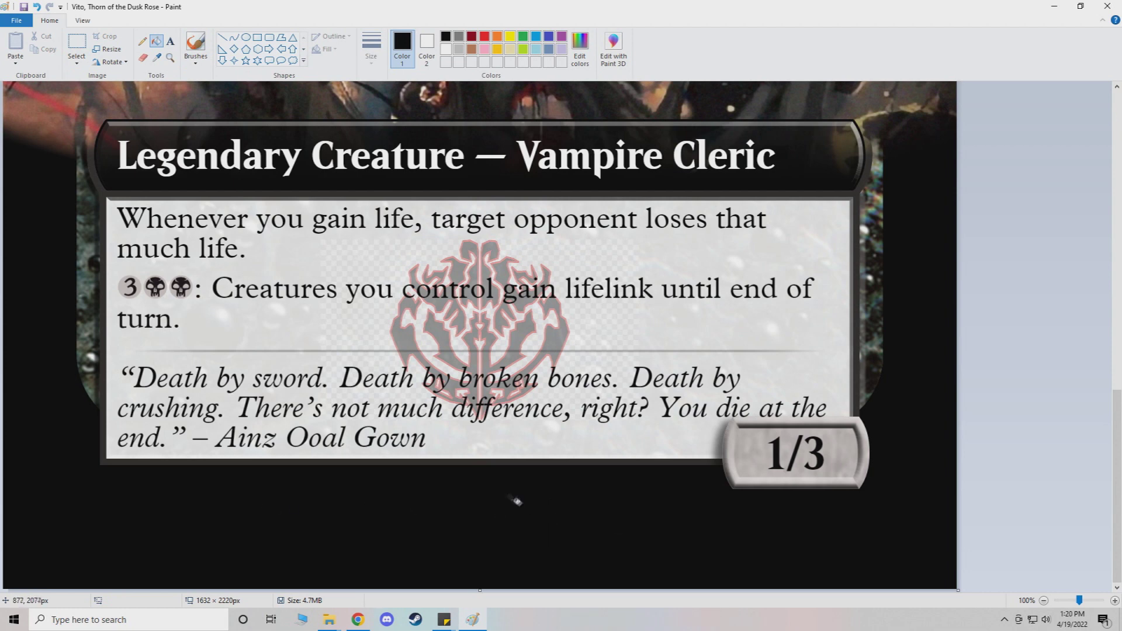
Step: Save the edited Vito card image and close Paint
scroll(411, 449, "down", 2)
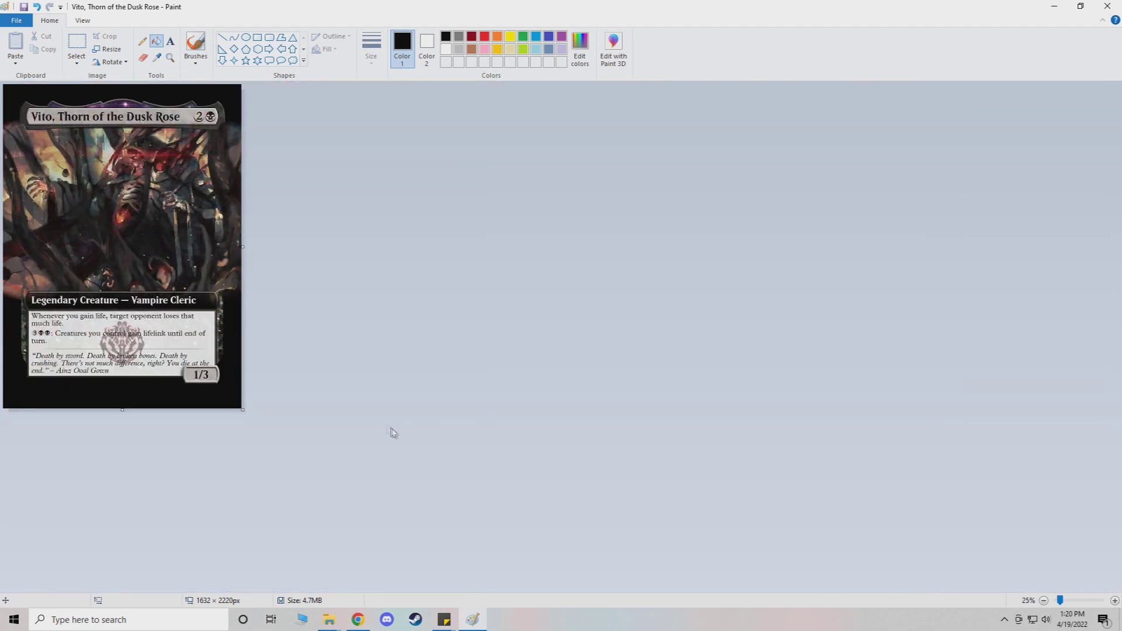
left_click(24, 7)
scroll(74, 317, "up", 1)
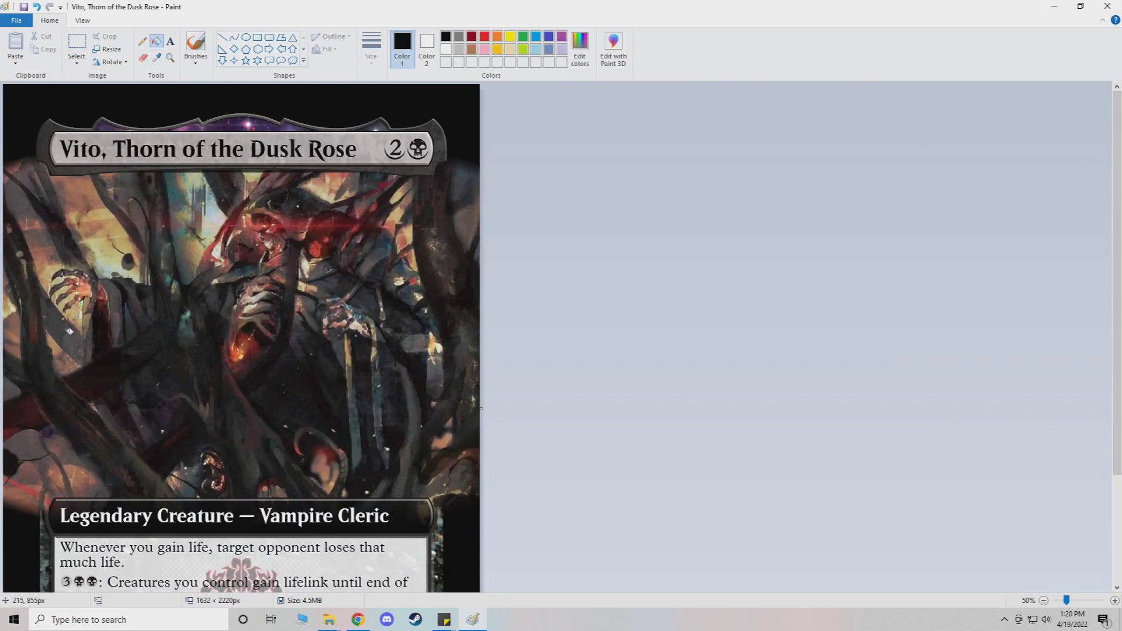
scroll(295, 414, "down", 1)
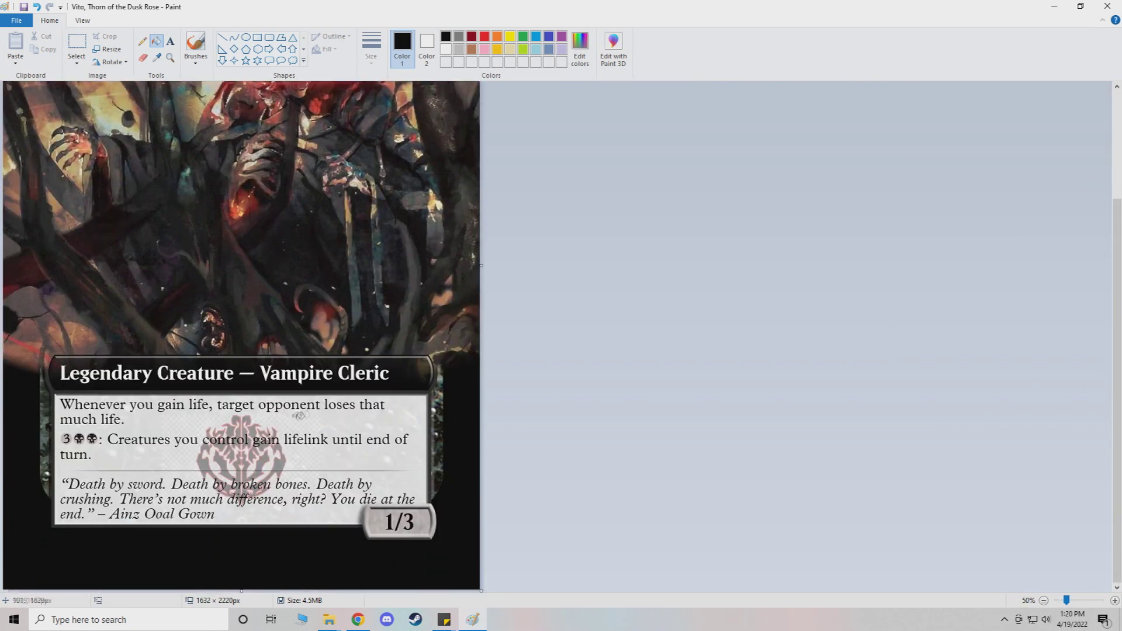
scroll(271, 409, "down", 1)
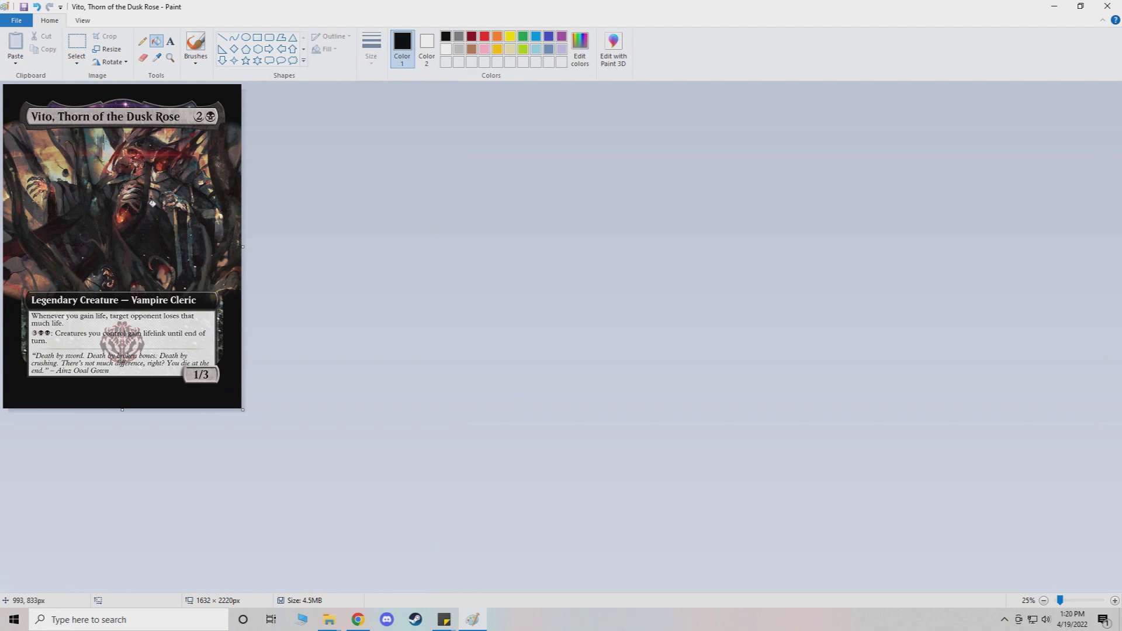
left_click(1107, 6)
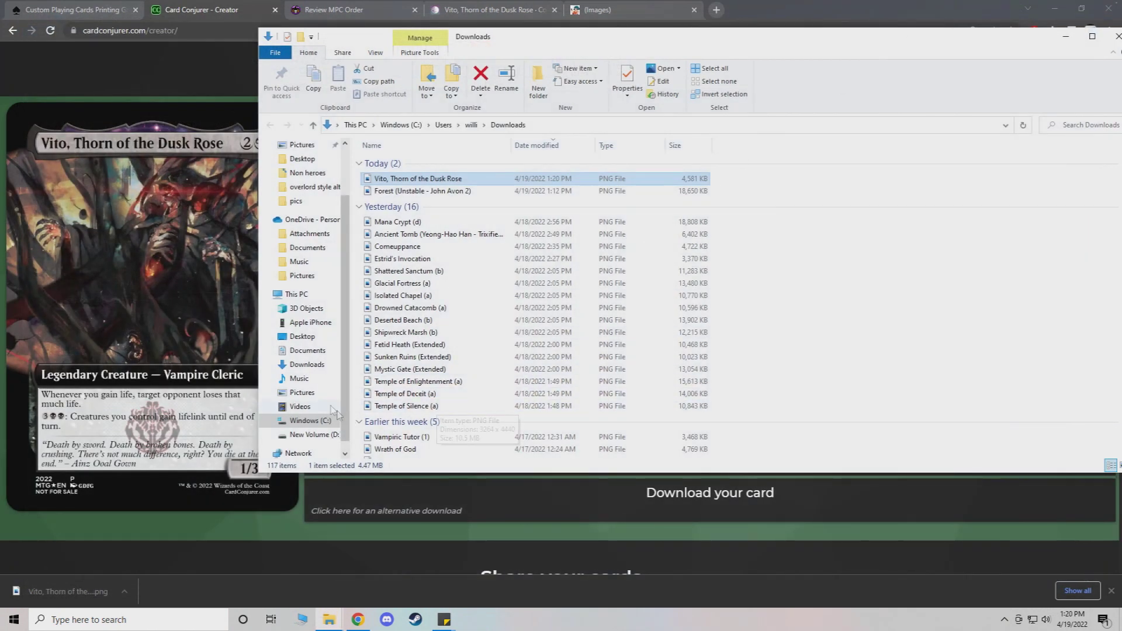
left_click(1065, 37)
left_click(74, 9)
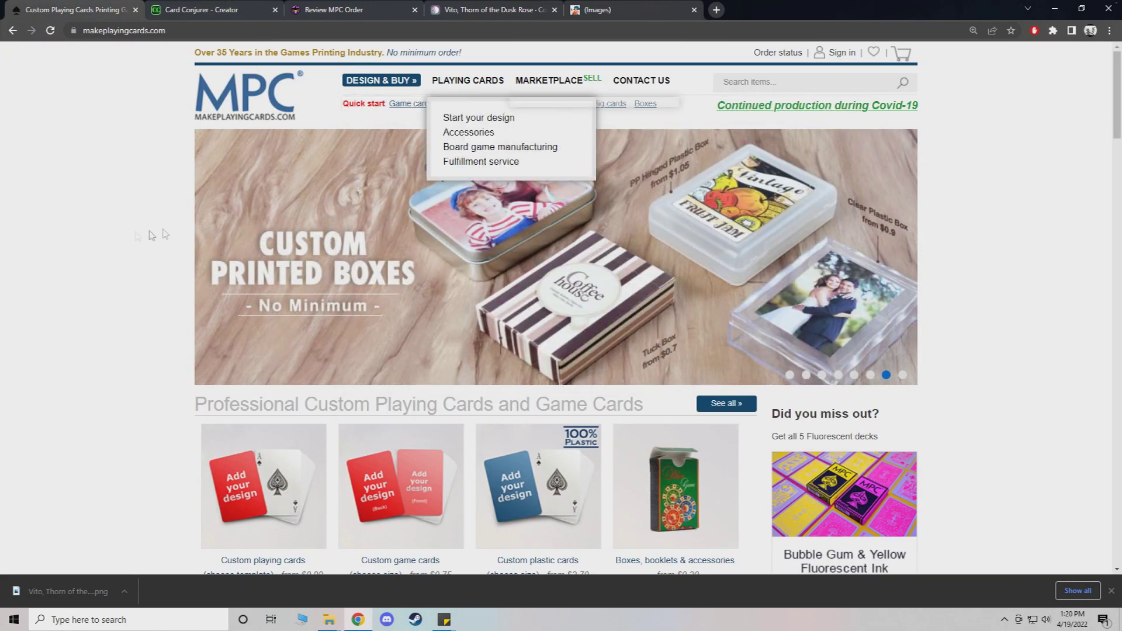
Step: Start a custom game card design, filter to 2.5"x3.5", and open Design Your Own Game Cards (63.5 x 88.9mm)
scroll(87, 252, "down", 4)
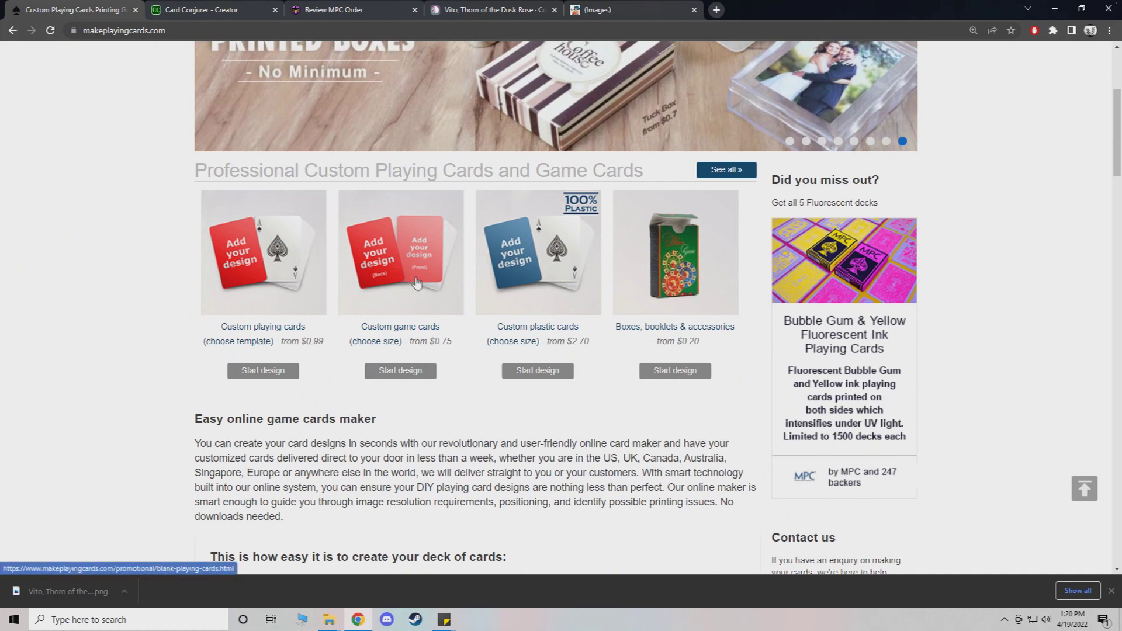
scroll(331, 313, "up", 4)
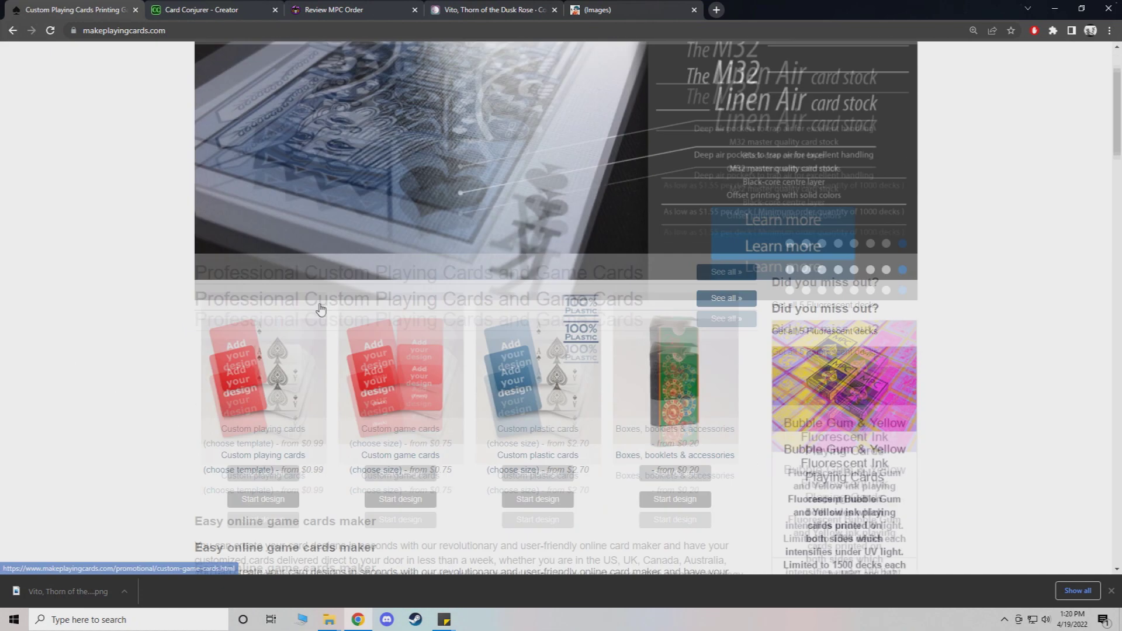
scroll(327, 310, "down", 3)
left_click(400, 450)
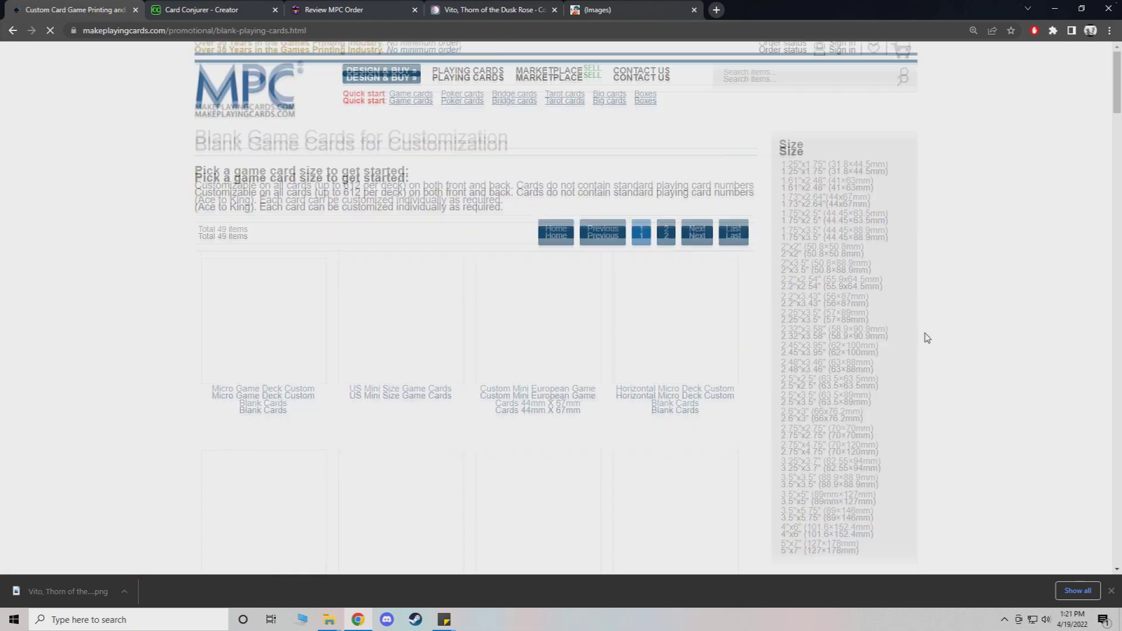
scroll(924, 333, "down", 3)
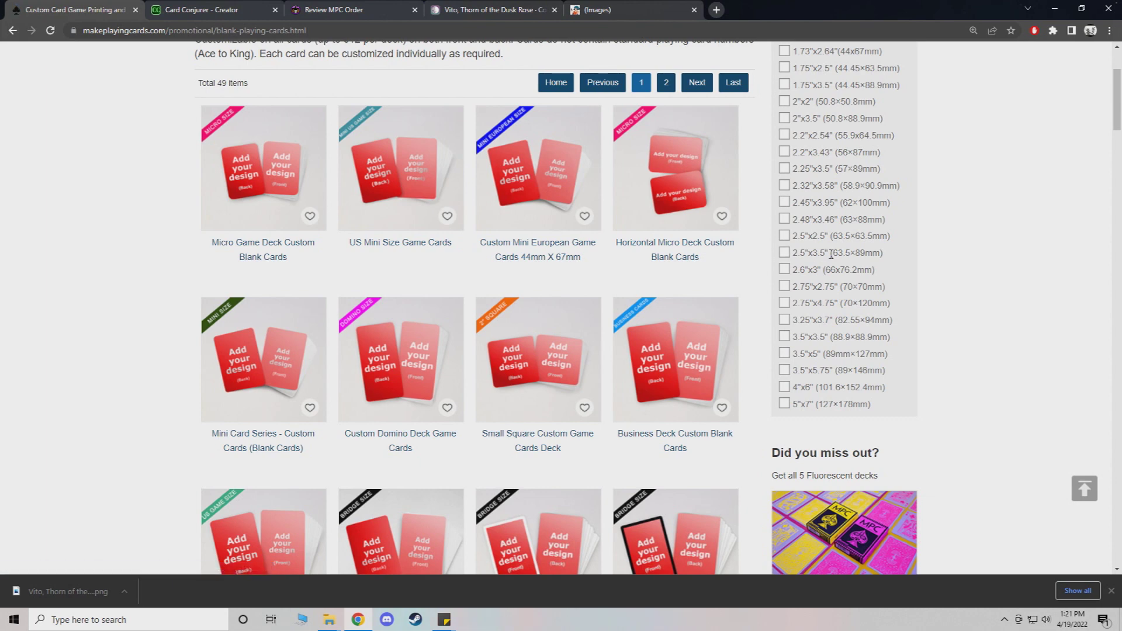
left_click_drag(831, 253, 798, 252)
left_click(812, 252)
left_click(784, 253)
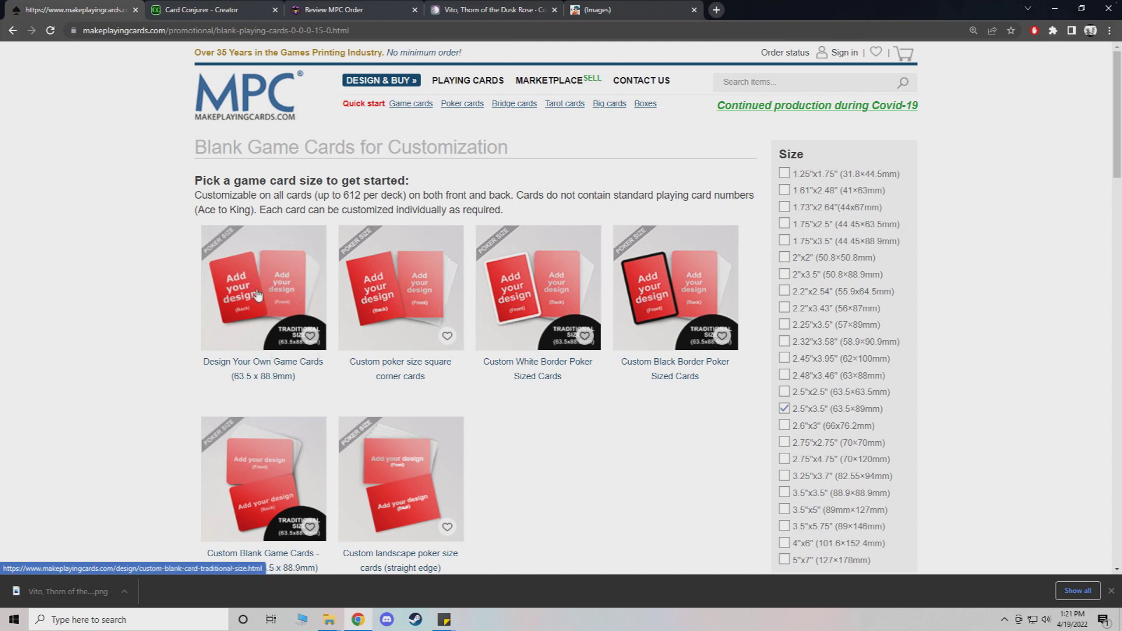
left_click(257, 295)
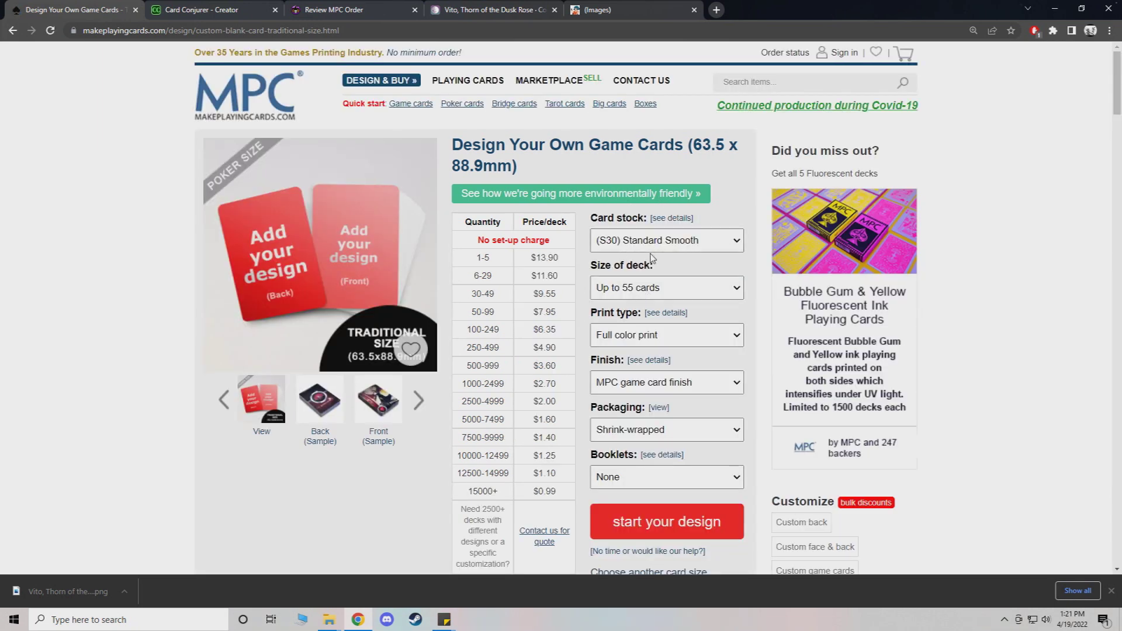
Step: Choose (S33) Superior Smooth card stock and read the S33 and S30 stock descriptions
left_click(648, 242)
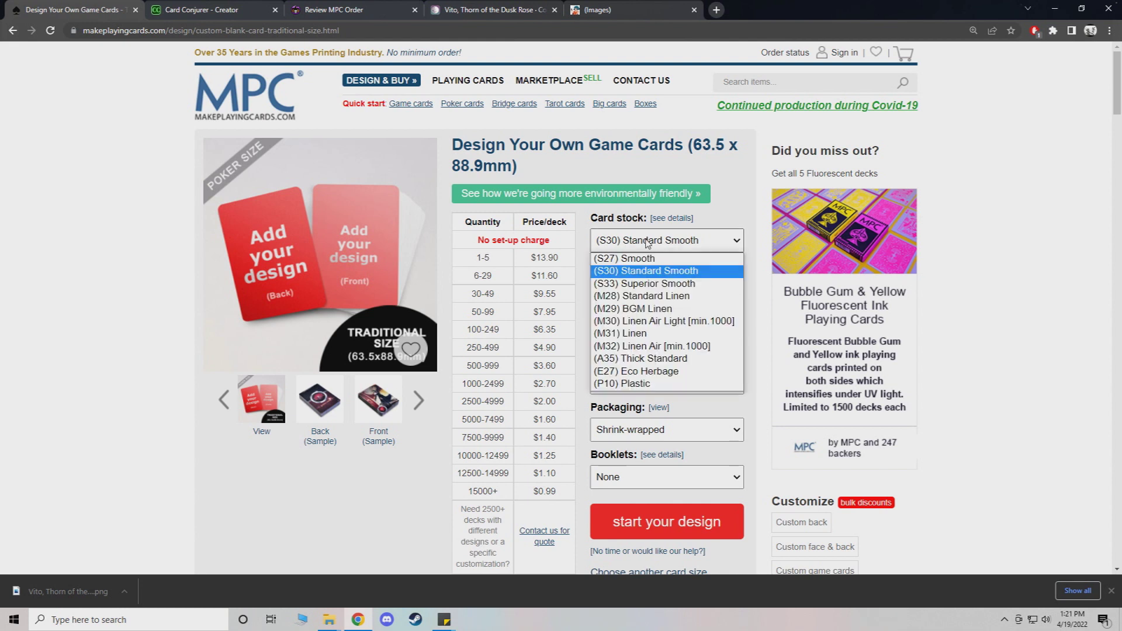
left_click(638, 285)
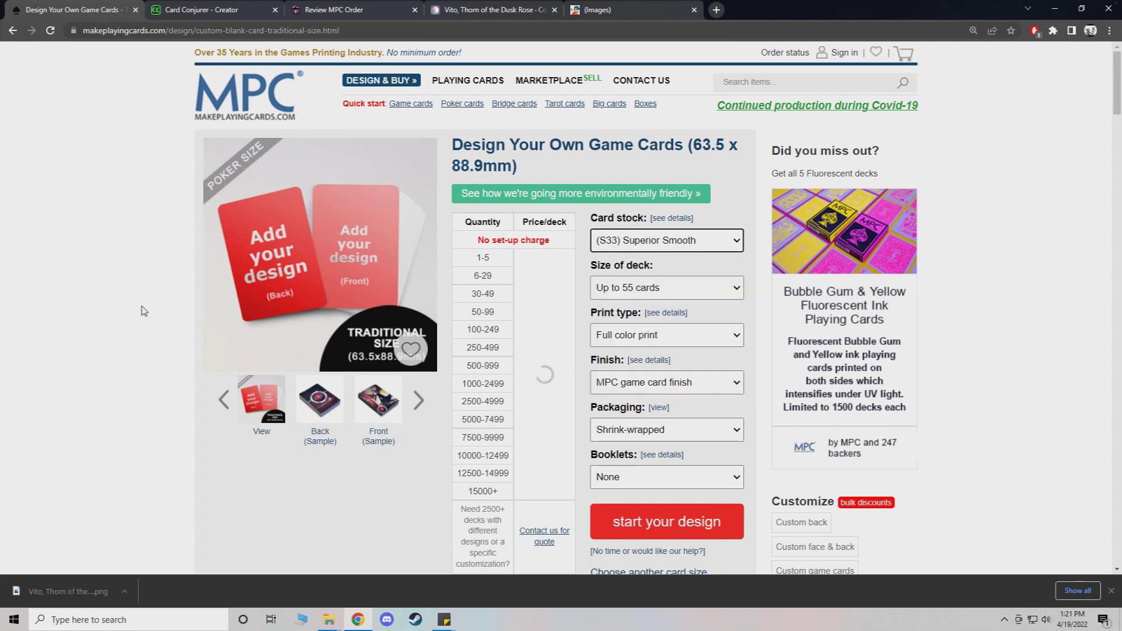
scroll(152, 307, "down", 10)
left_click_drag(241, 295, 538, 301)
left_click(410, 297)
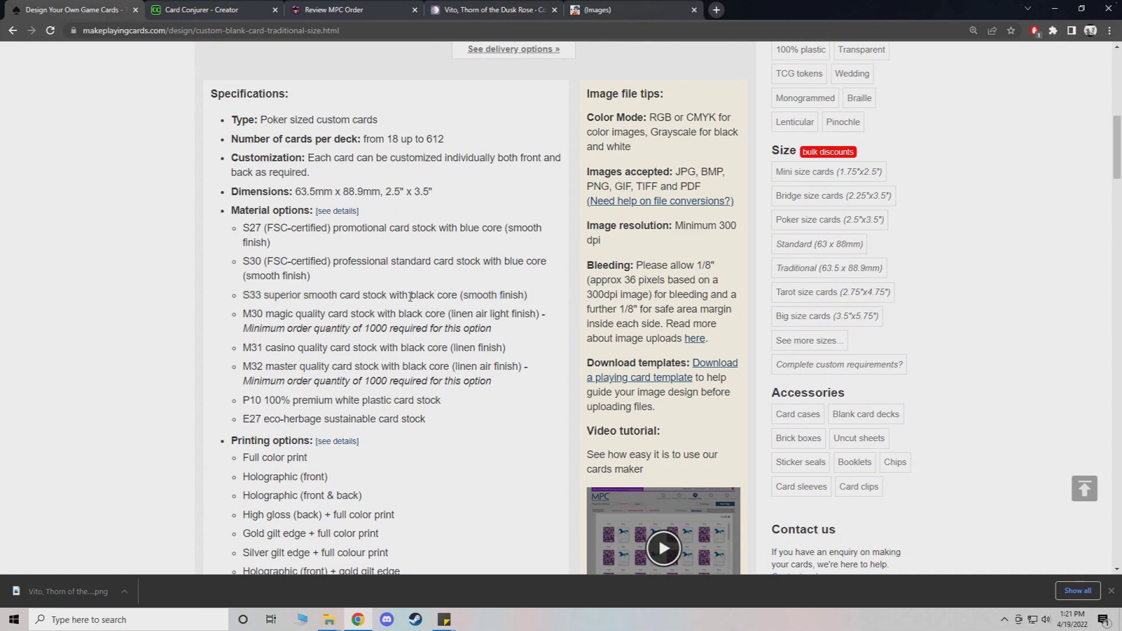
left_click_drag(332, 276, 235, 266)
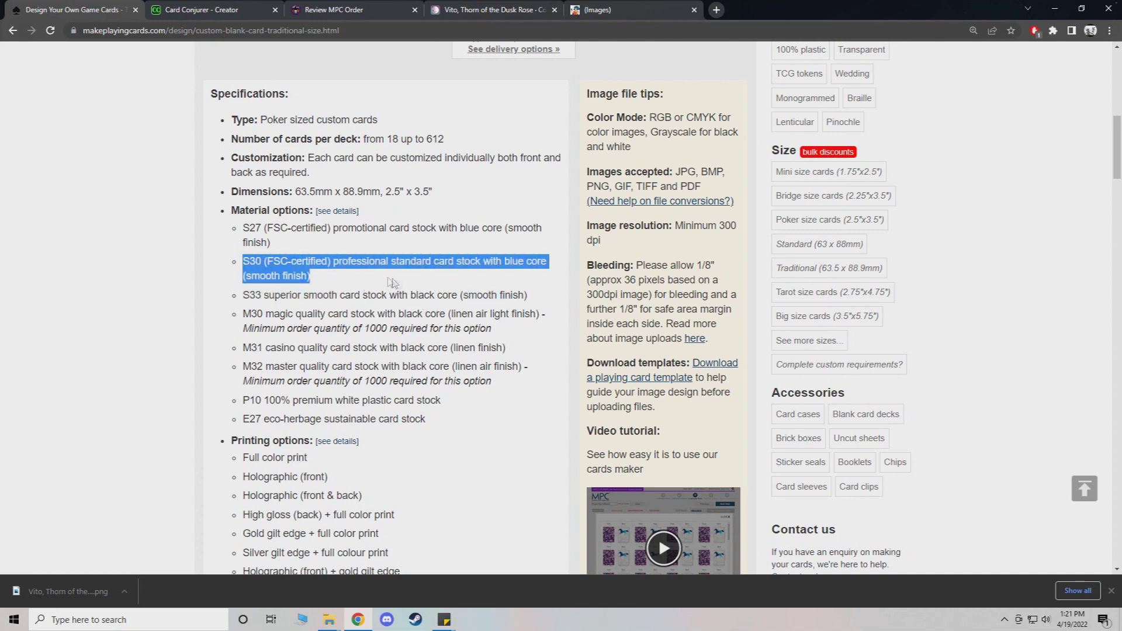
left_click(322, 279)
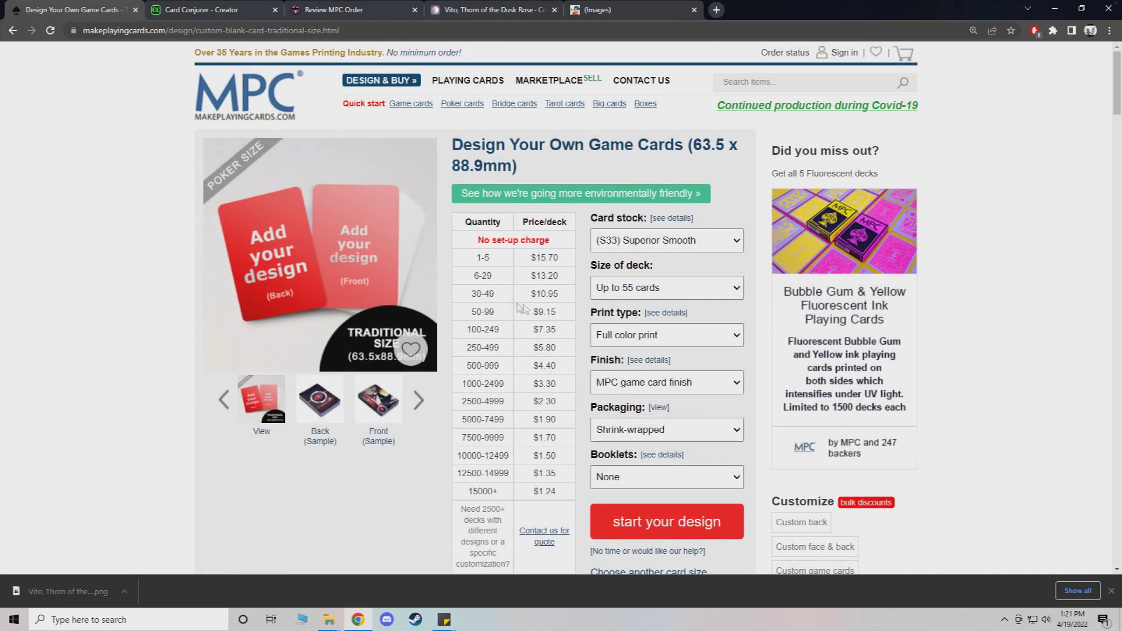
Step: Compare the S30 price, then return to S33, which costs $15.70 per deck for 1-5 decks
left_click(666, 240)
left_click(637, 269)
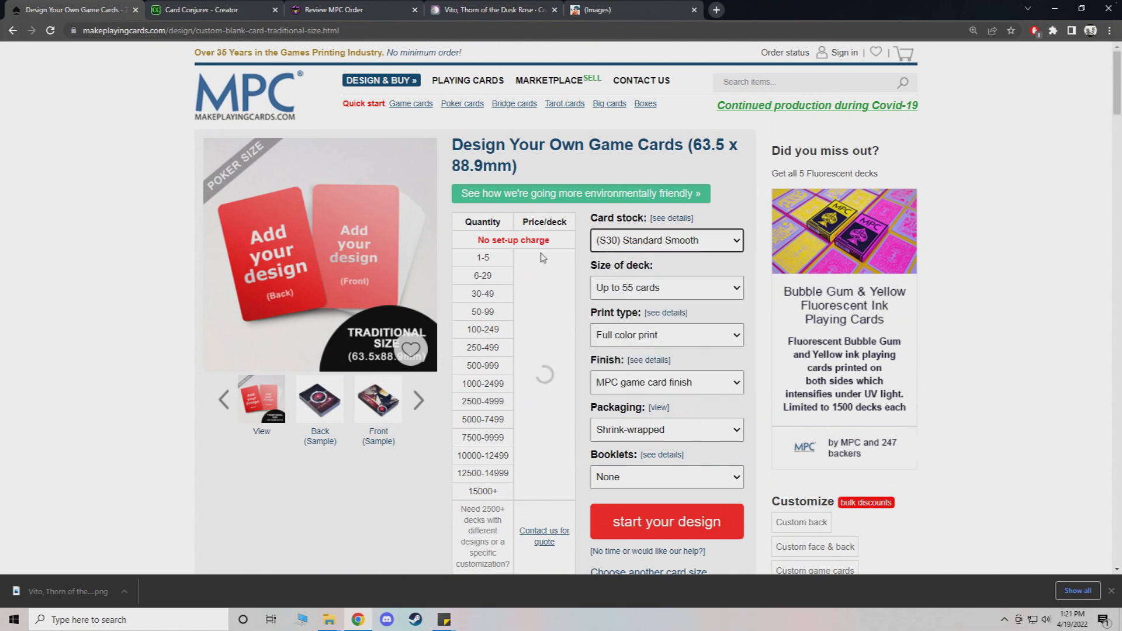
left_click(606, 251)
left_click(621, 269)
left_click_drag(548, 258, 567, 262)
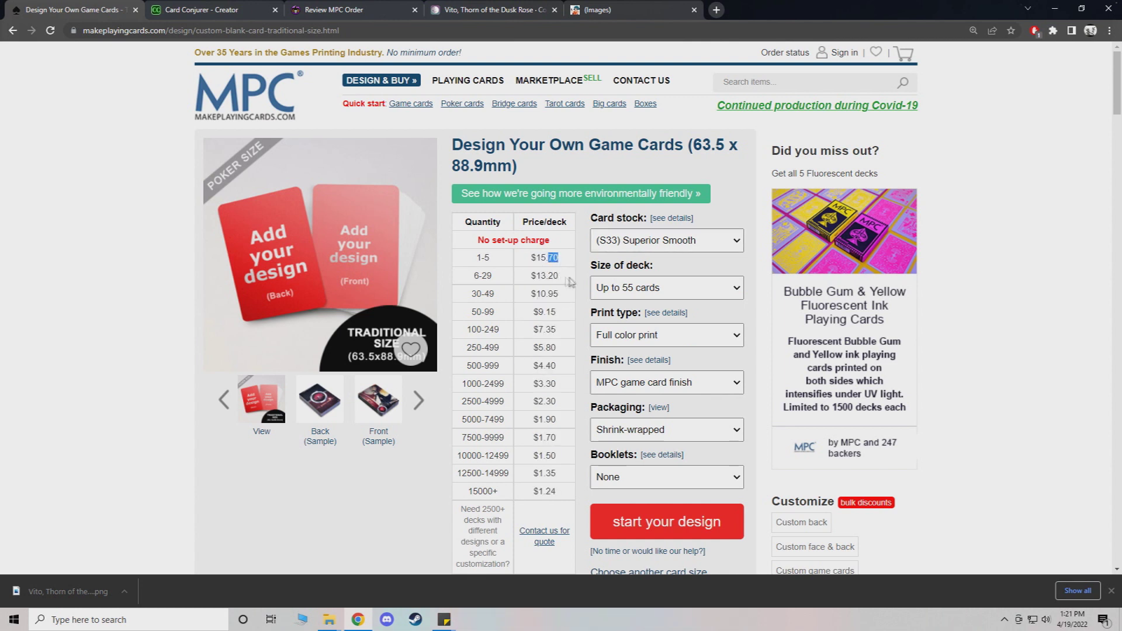
left_click_drag(498, 261, 465, 262)
Step: Set the deck size to Up to 108 cards, keeping Superior Smooth stock and full color print
left_click(646, 288)
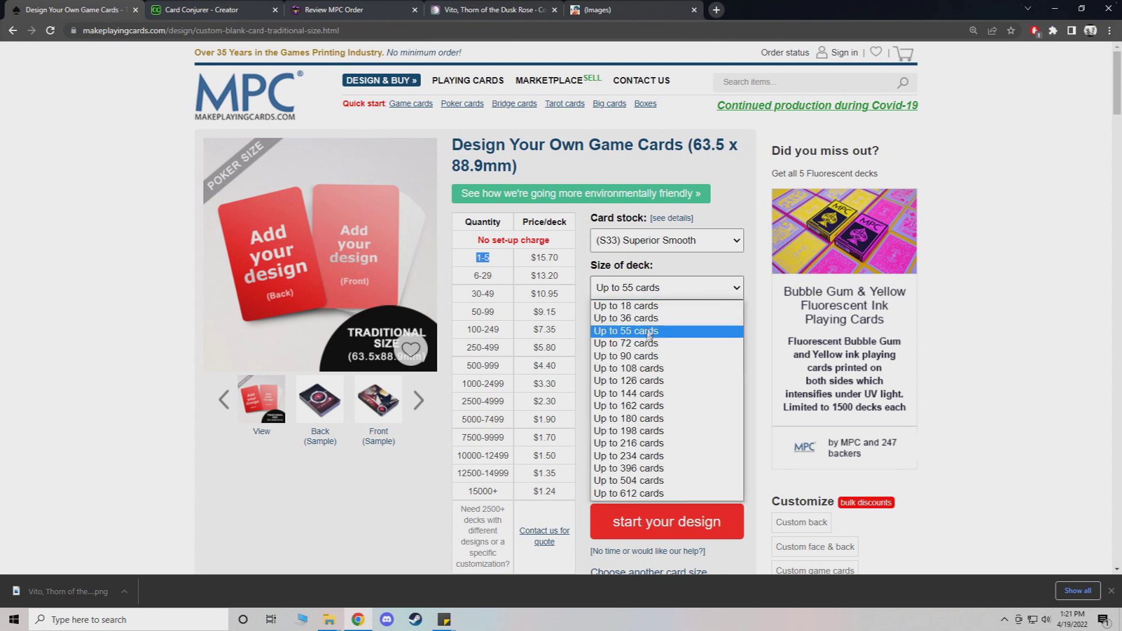
left_click(637, 371)
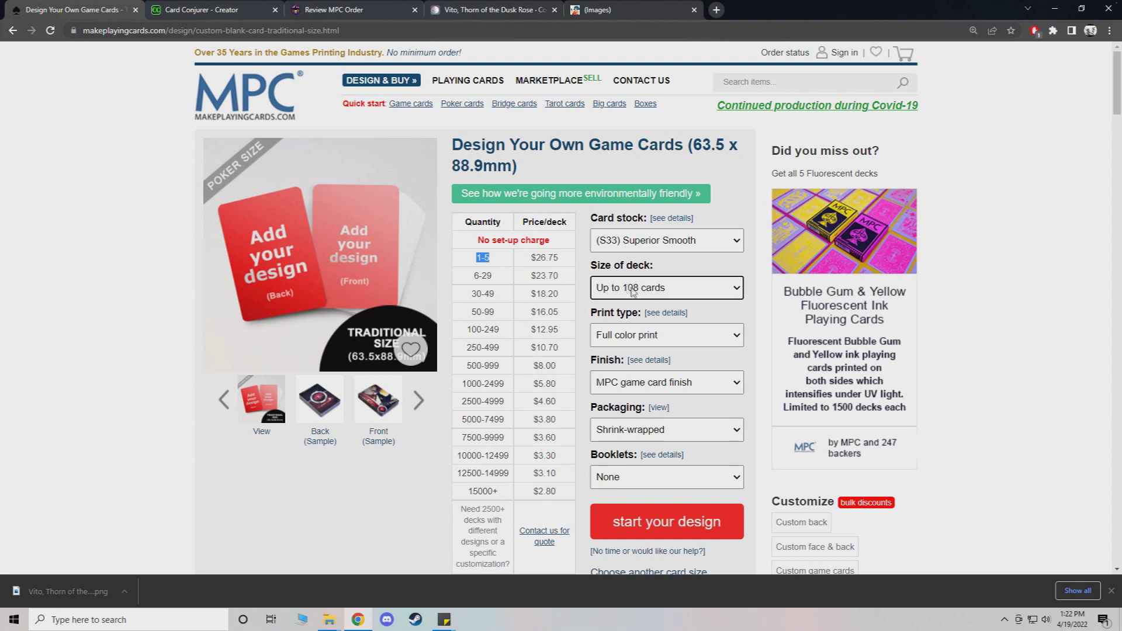
left_click(664, 246)
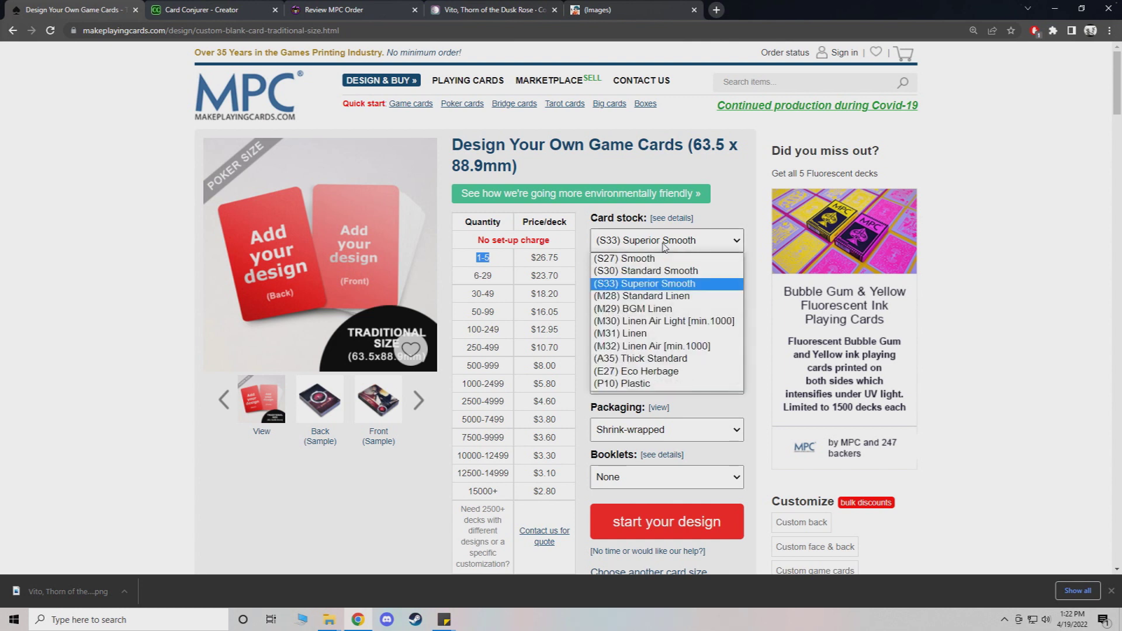
left_click(640, 284)
left_click(654, 336)
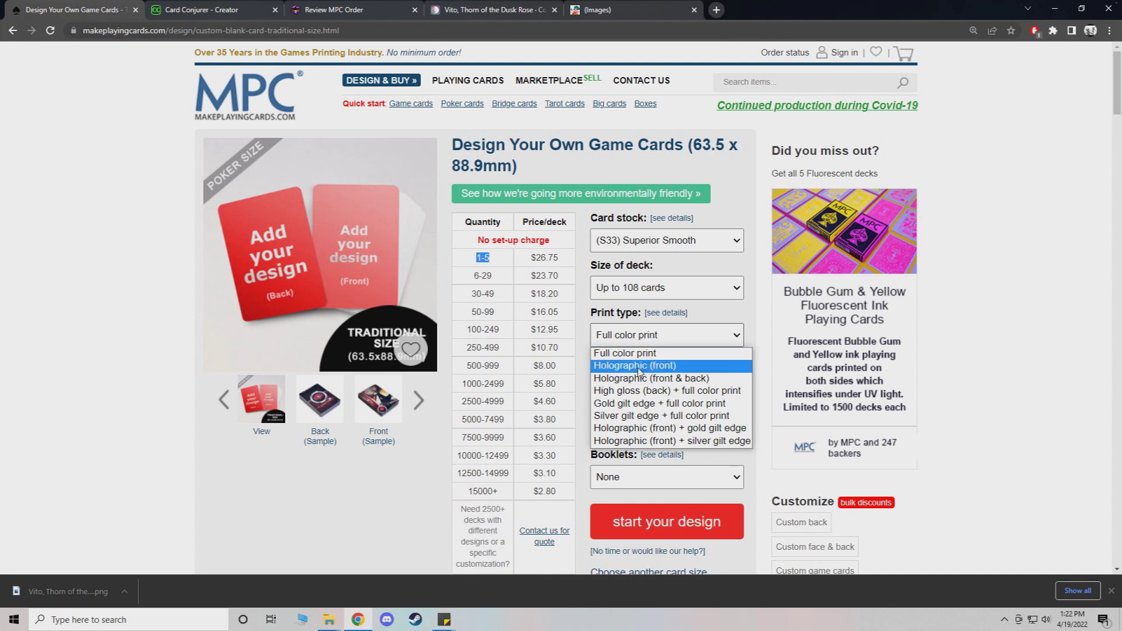
left_click(633, 354)
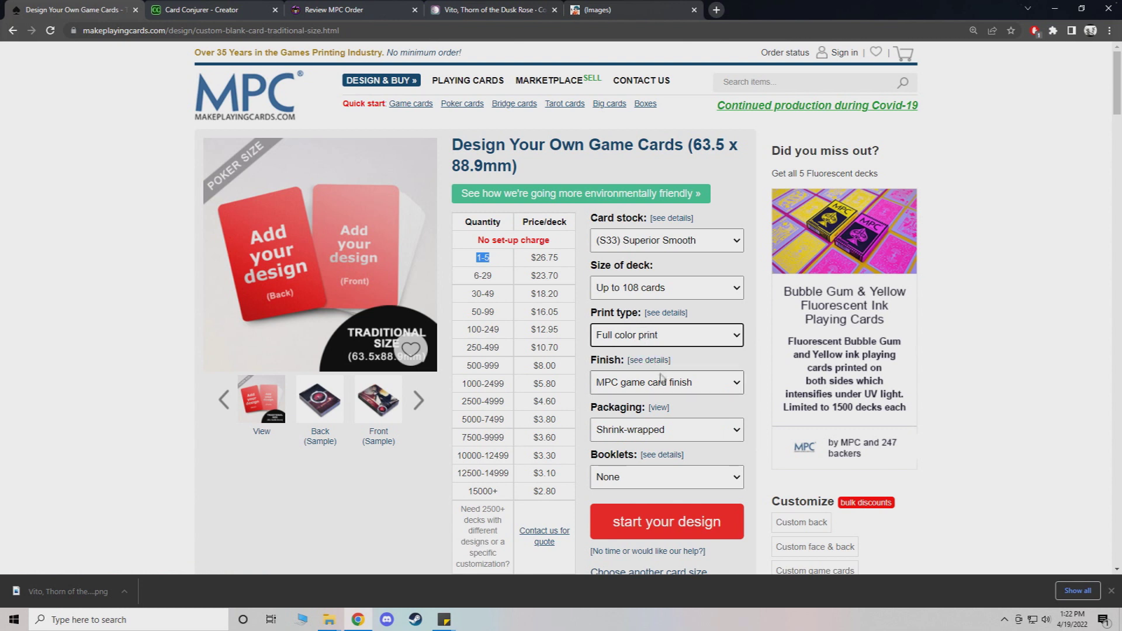
left_click(637, 382)
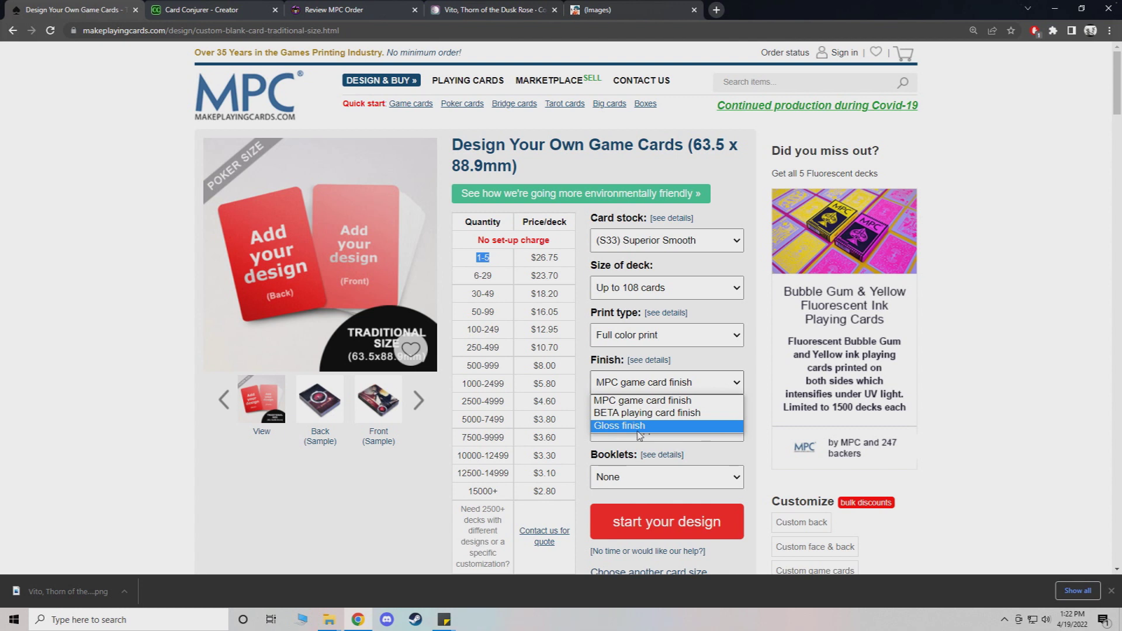
left_click(642, 401)
left_click(650, 384)
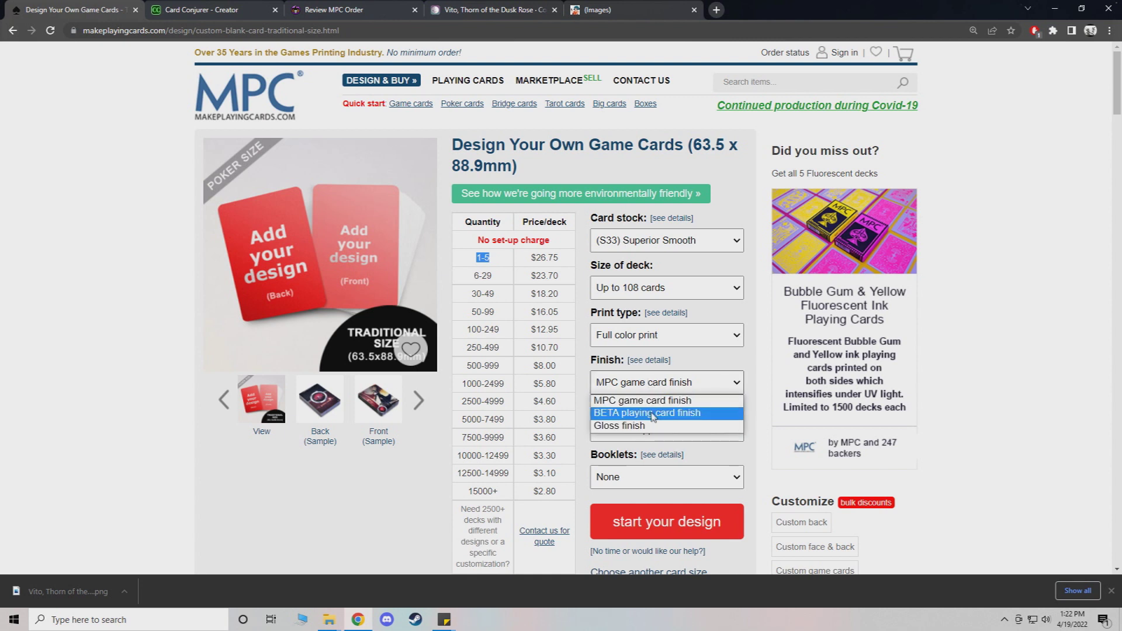
left_click(653, 415)
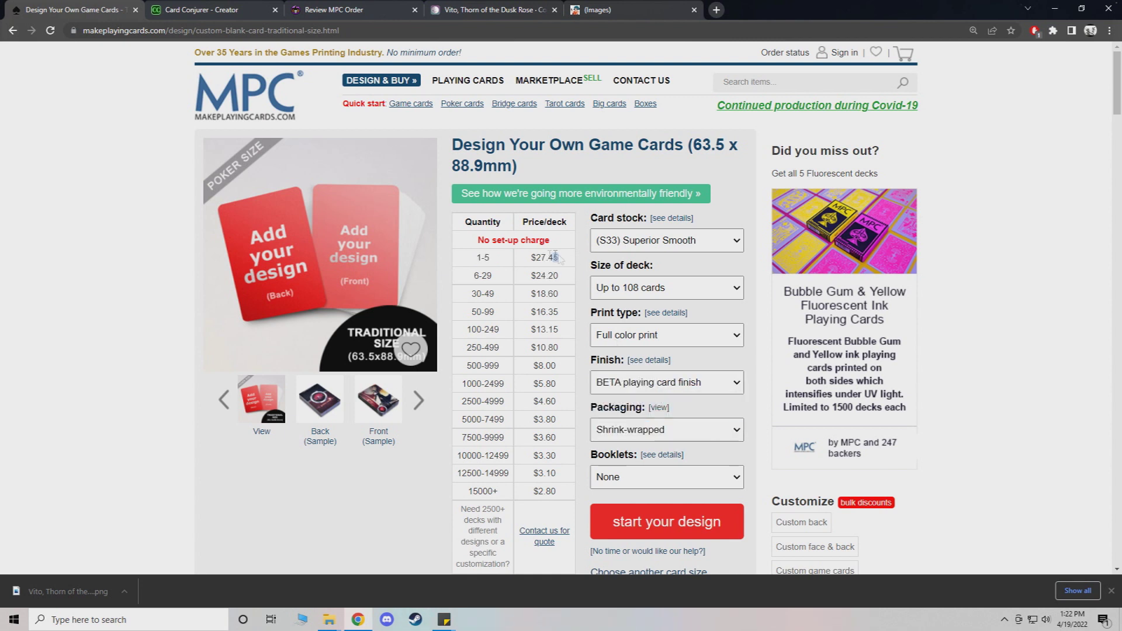
triple_click(549, 259)
left_click(652, 383)
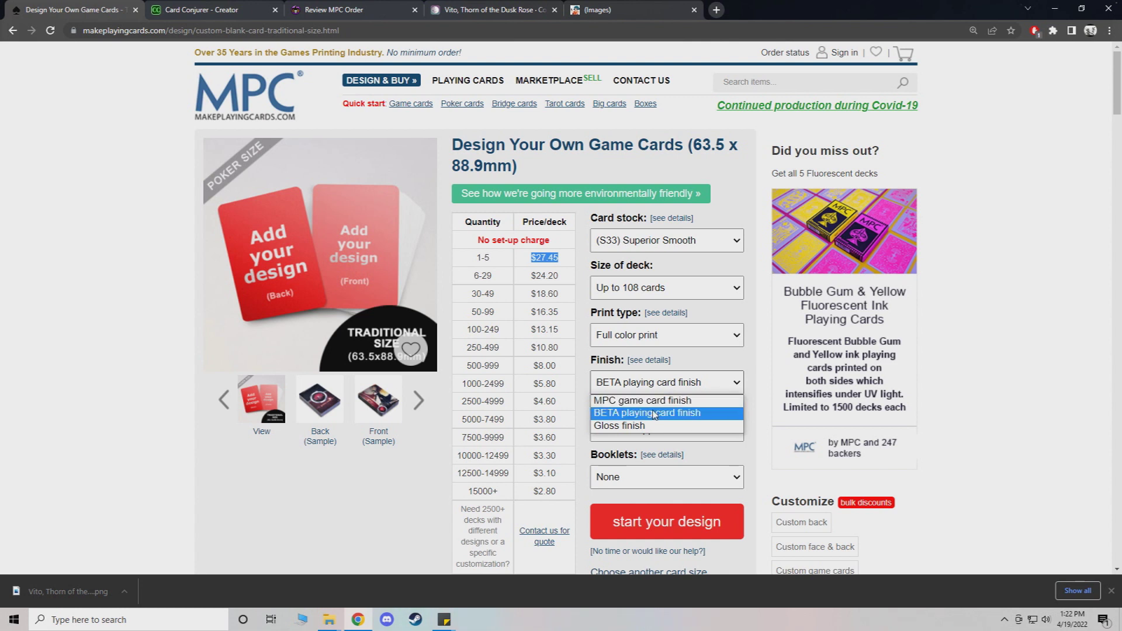
left_click(666, 240)
left_click(666, 241)
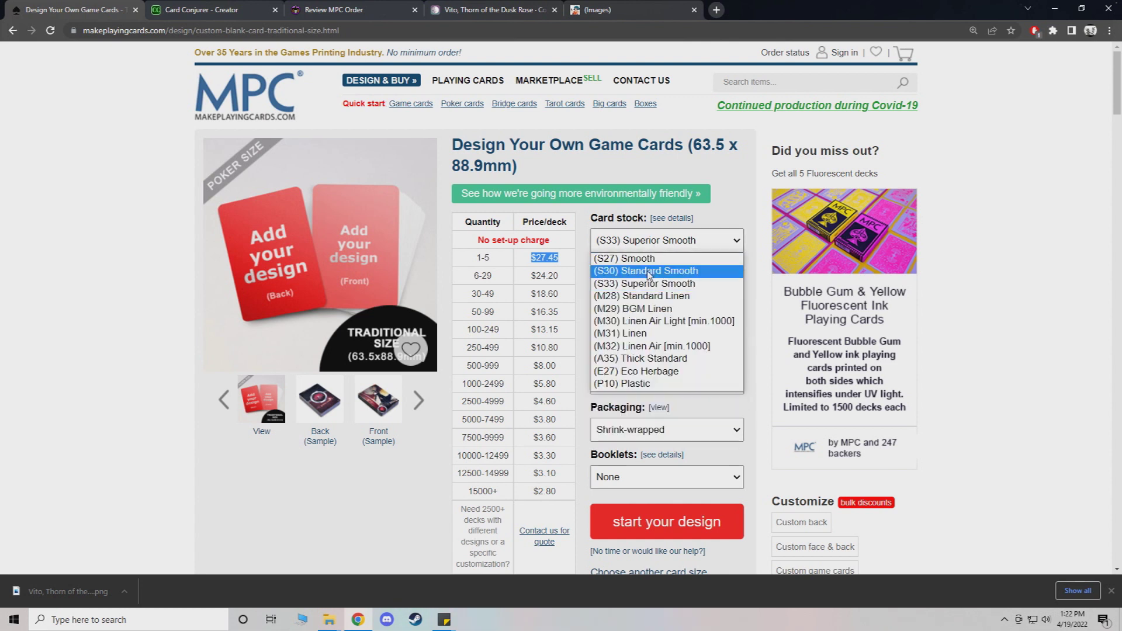
left_click(631, 268)
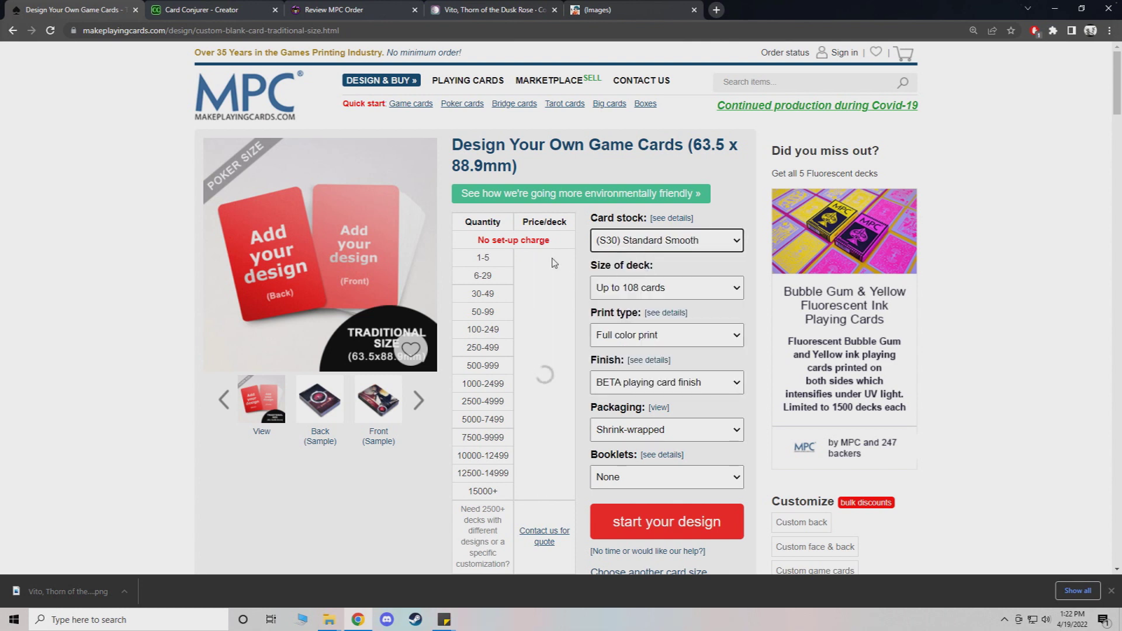
left_click_drag(559, 262, 522, 259)
left_click(565, 264)
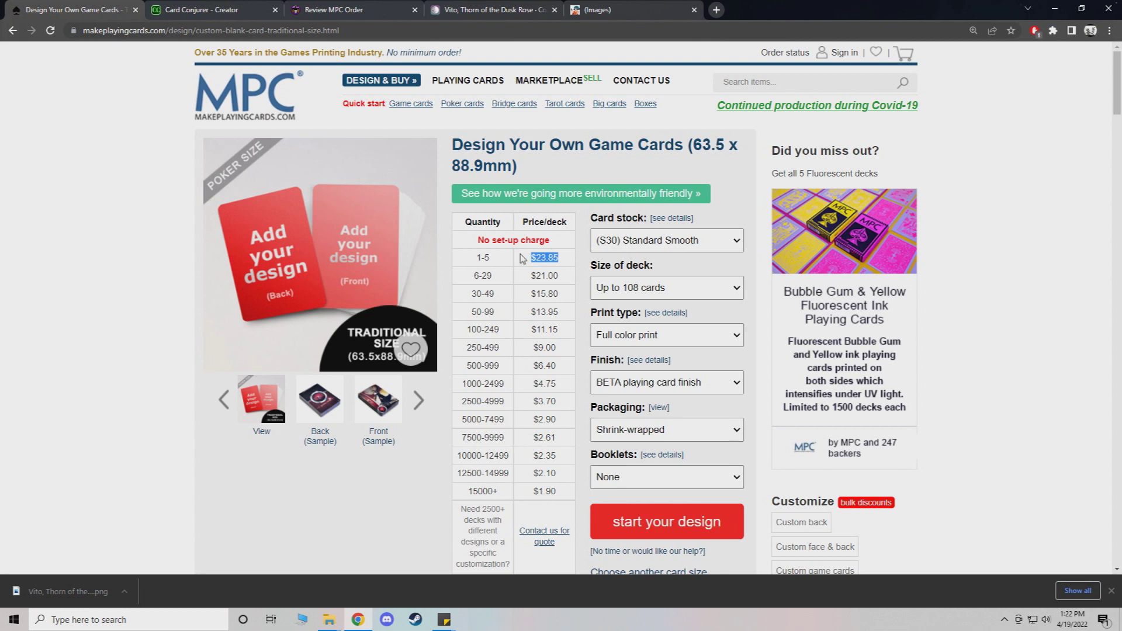
left_click(565, 260)
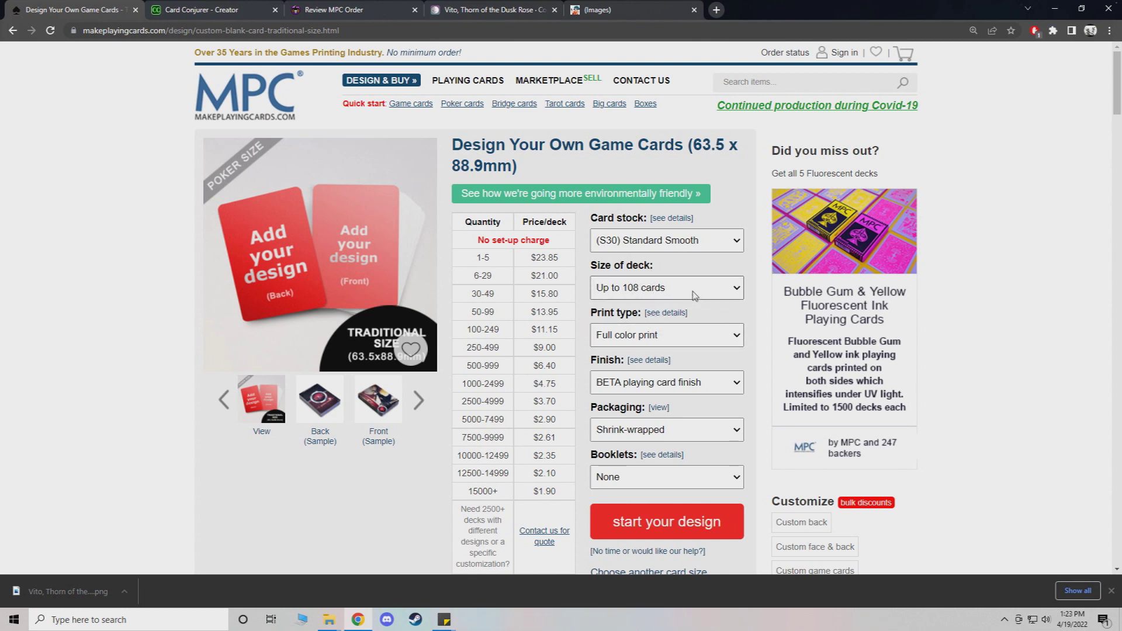
left_click(654, 383)
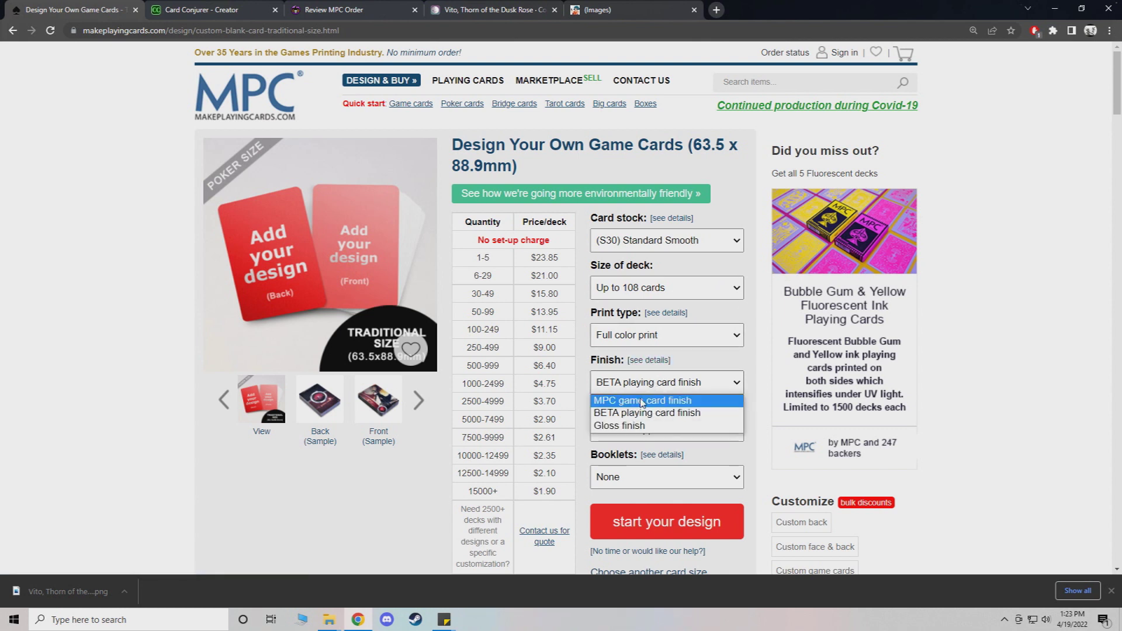
left_click(639, 403)
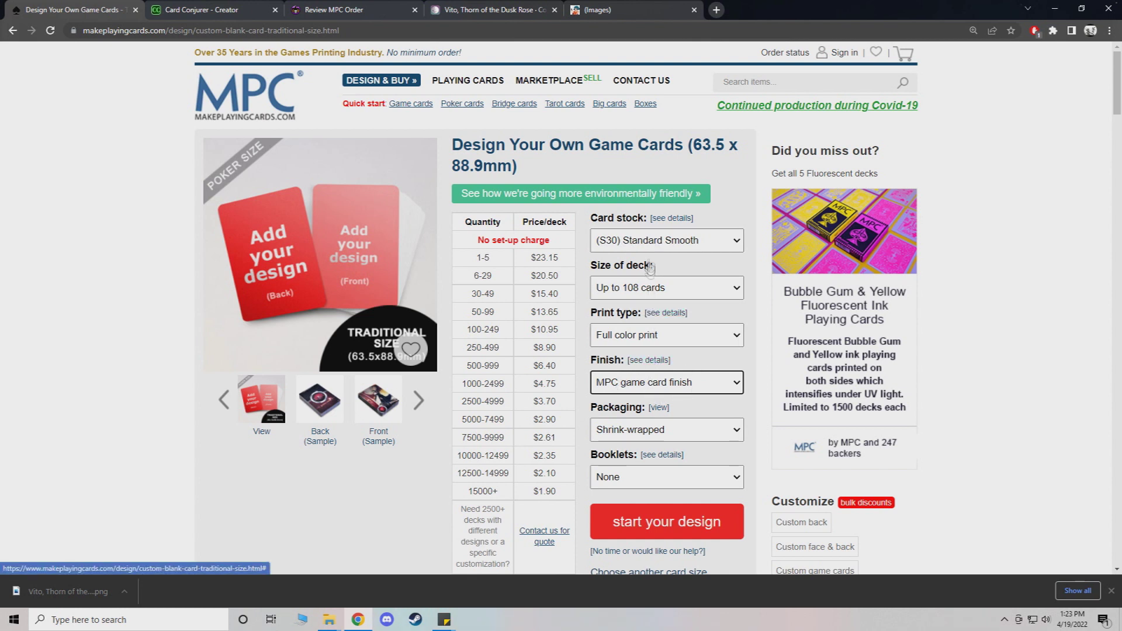
left_click(646, 241)
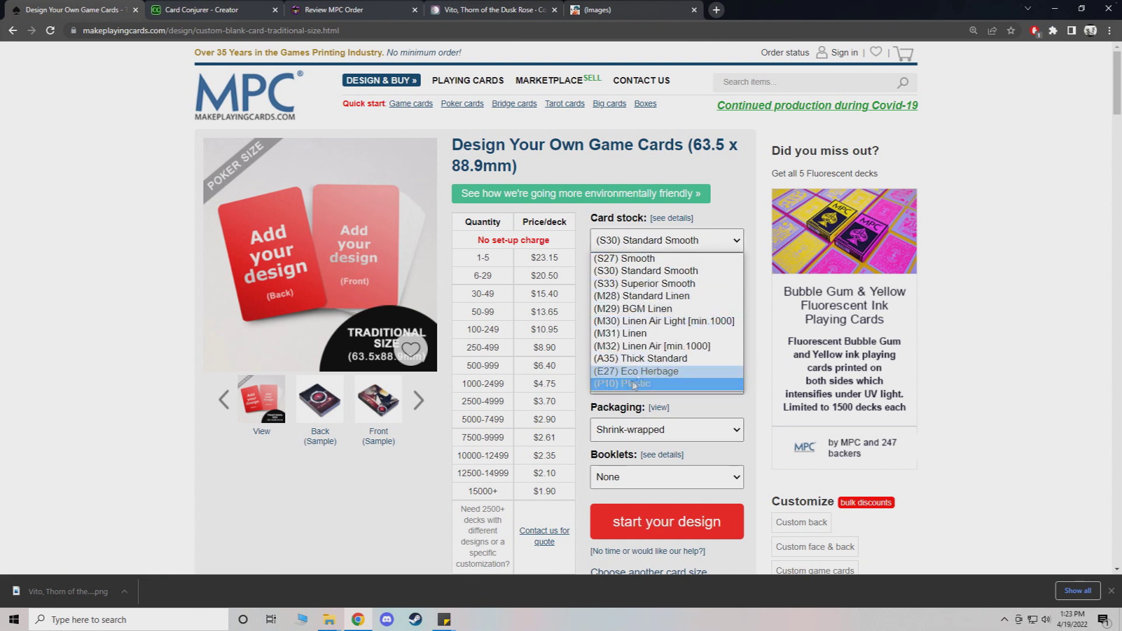
left_click(642, 283)
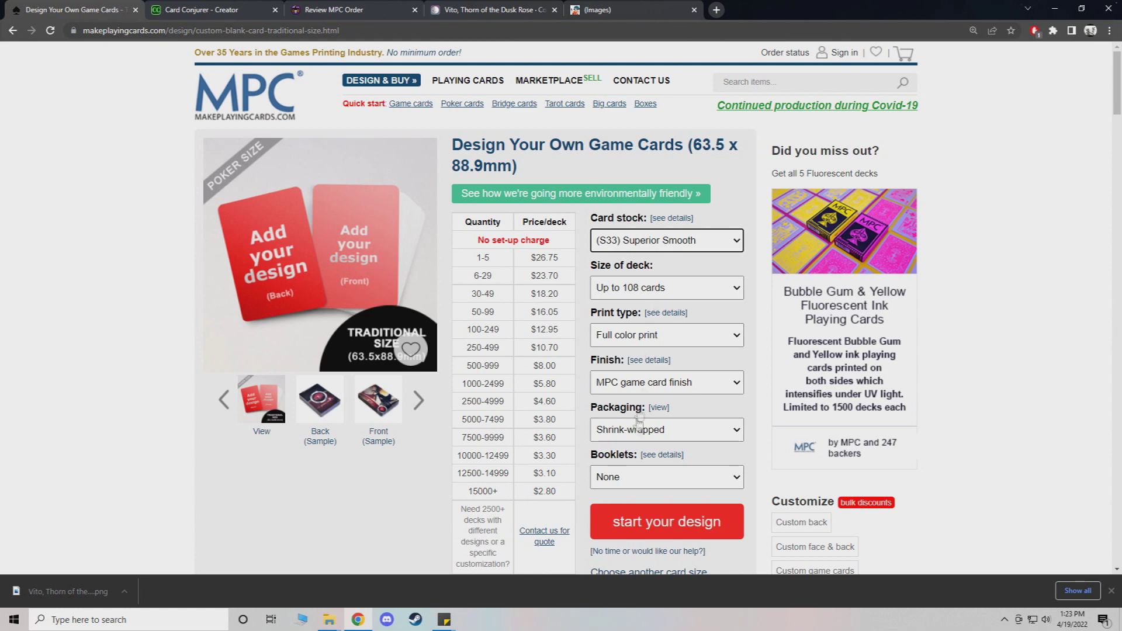
left_click_drag(572, 257, 535, 255)
Step: Start the deck design and choose Different images for the 108 card fronts
left_click(567, 263)
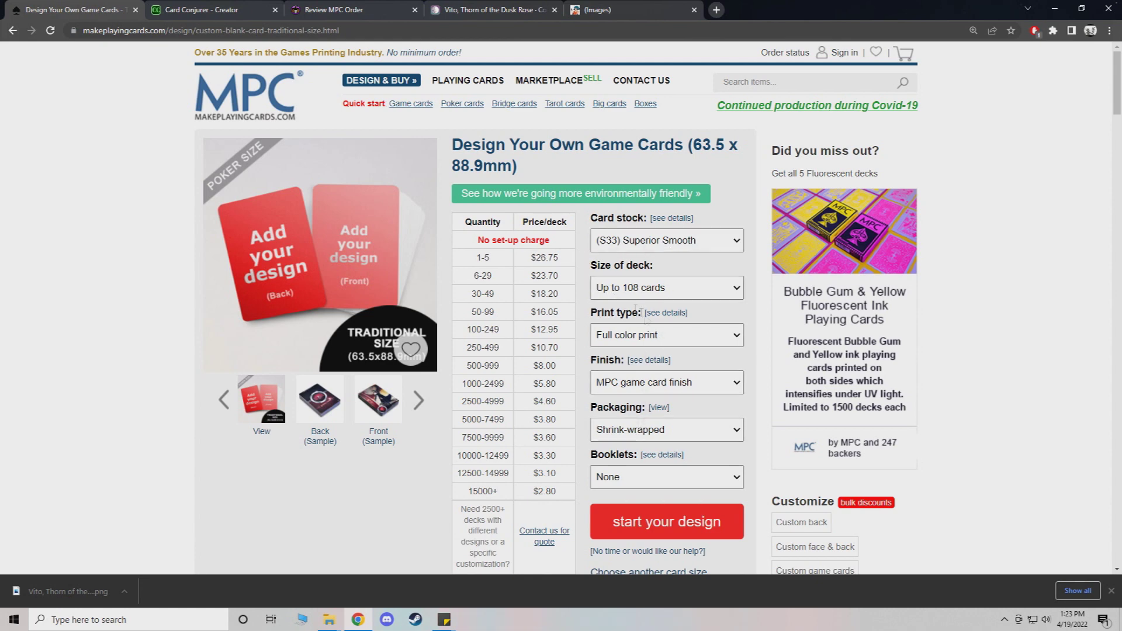
scroll(669, 458, "down", 1)
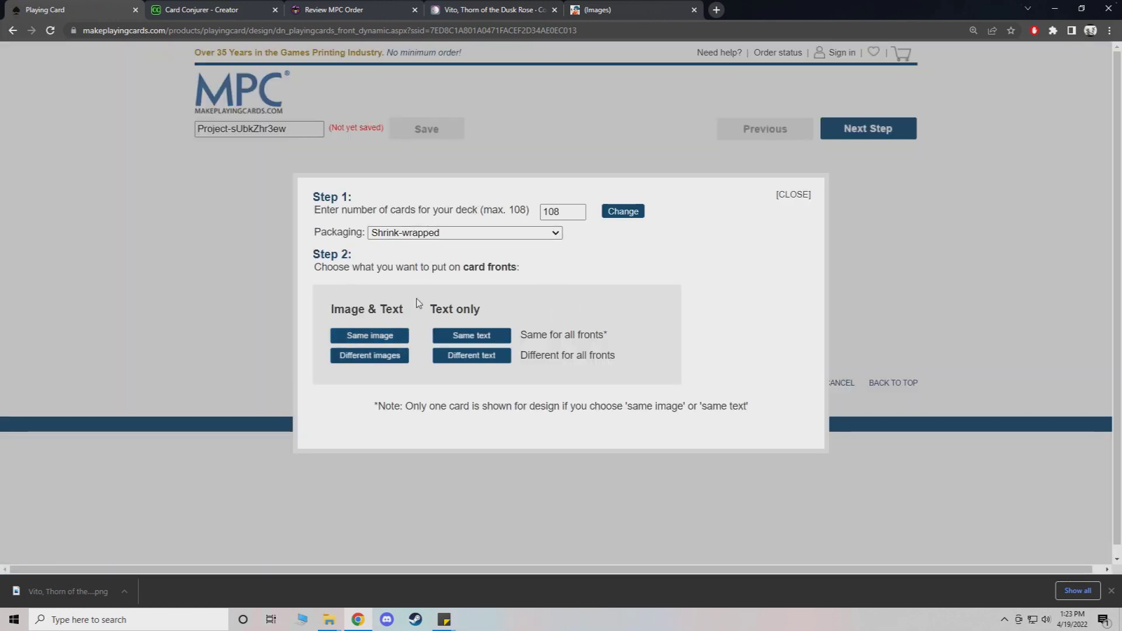
left_click(370, 356)
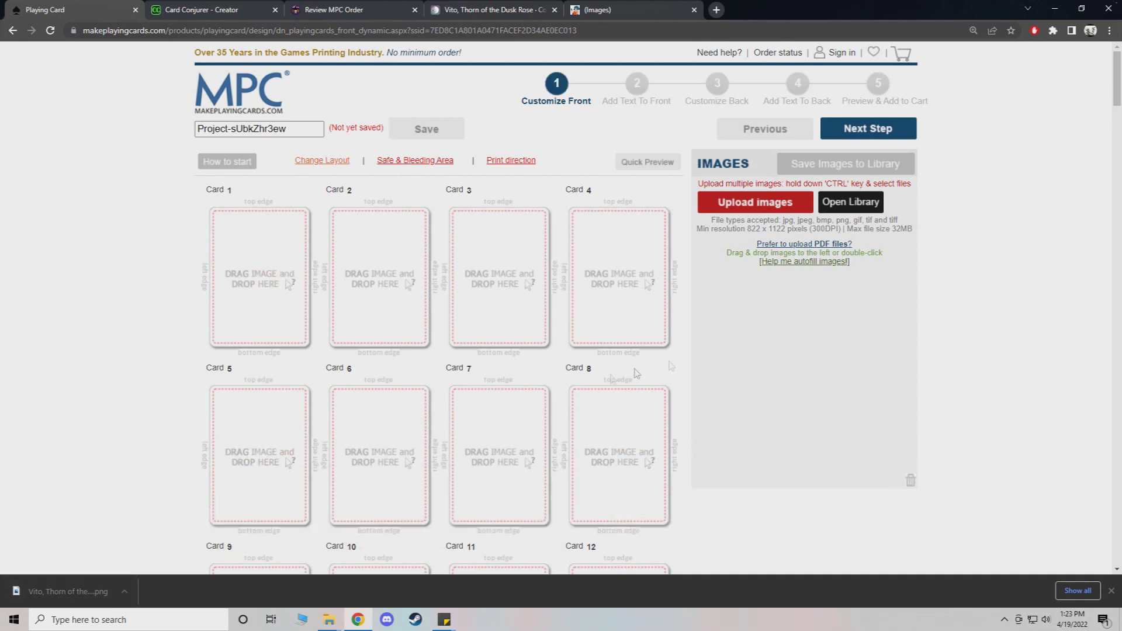
Step: Upload the downloaded Vito card PNG and place it on Card 1
left_click_drag(63, 600, 811, 304)
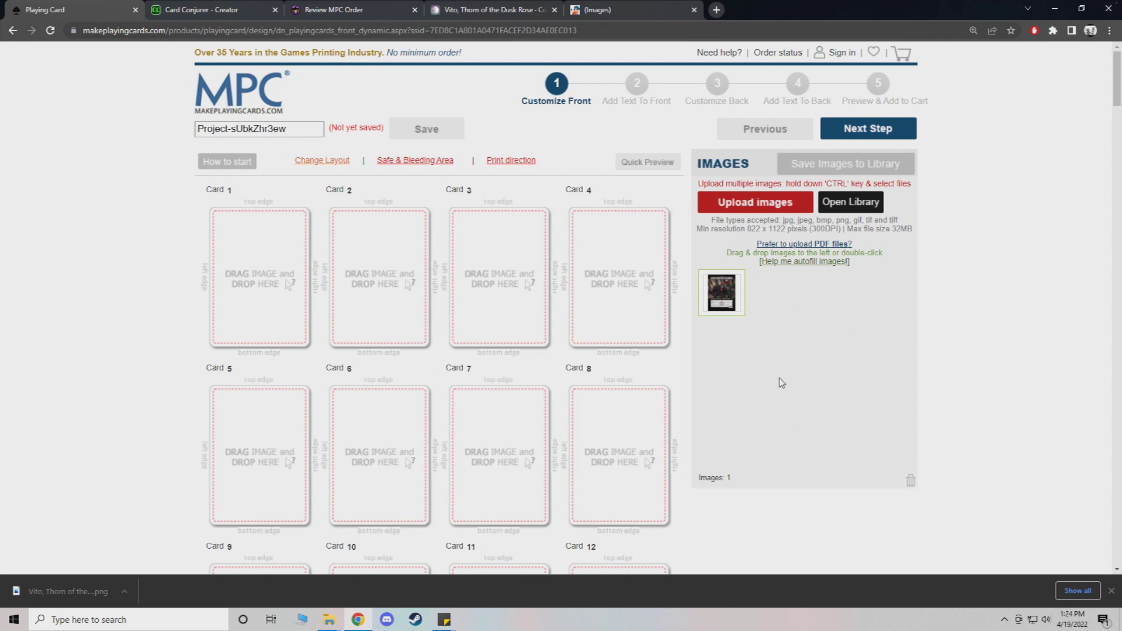
mouse_move(735, 301)
left_mouse_down()
mouse_move(596, 281)
mouse_move(264, 269)
mouse_move(614, 274)
mouse_move(722, 298)
left_mouse_up()
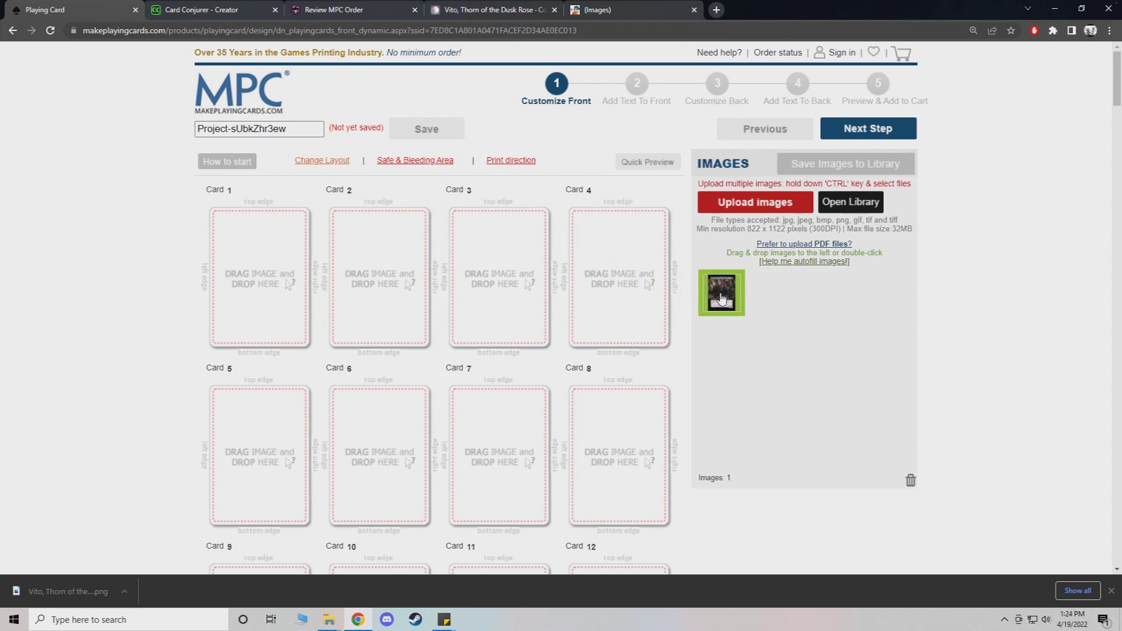
left_click(807, 268)
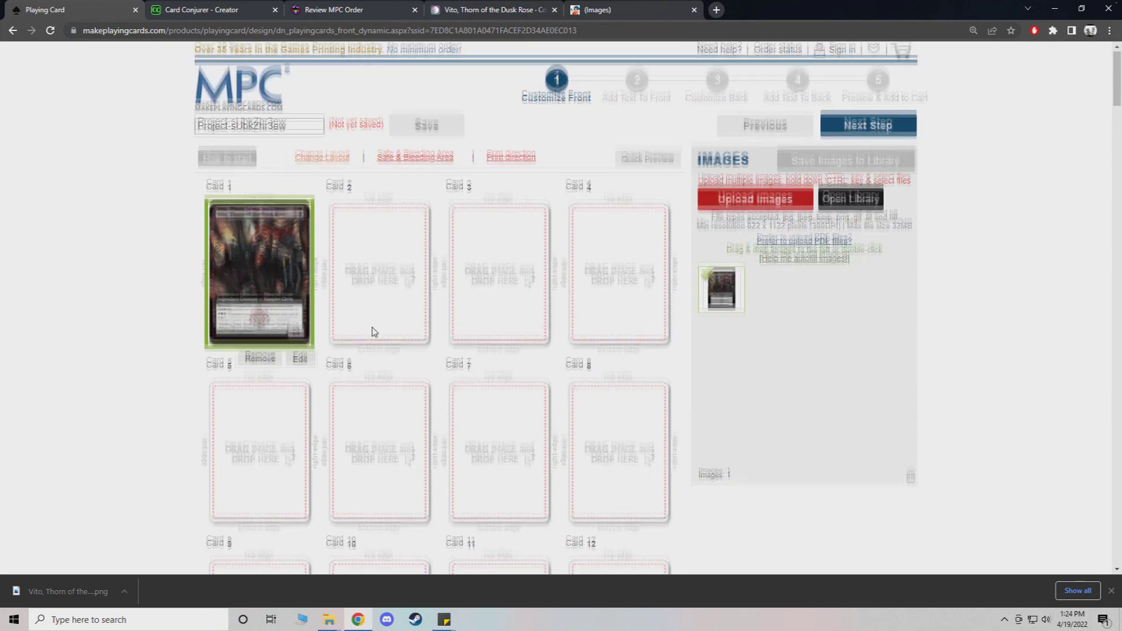
scroll(377, 330, "down", 20)
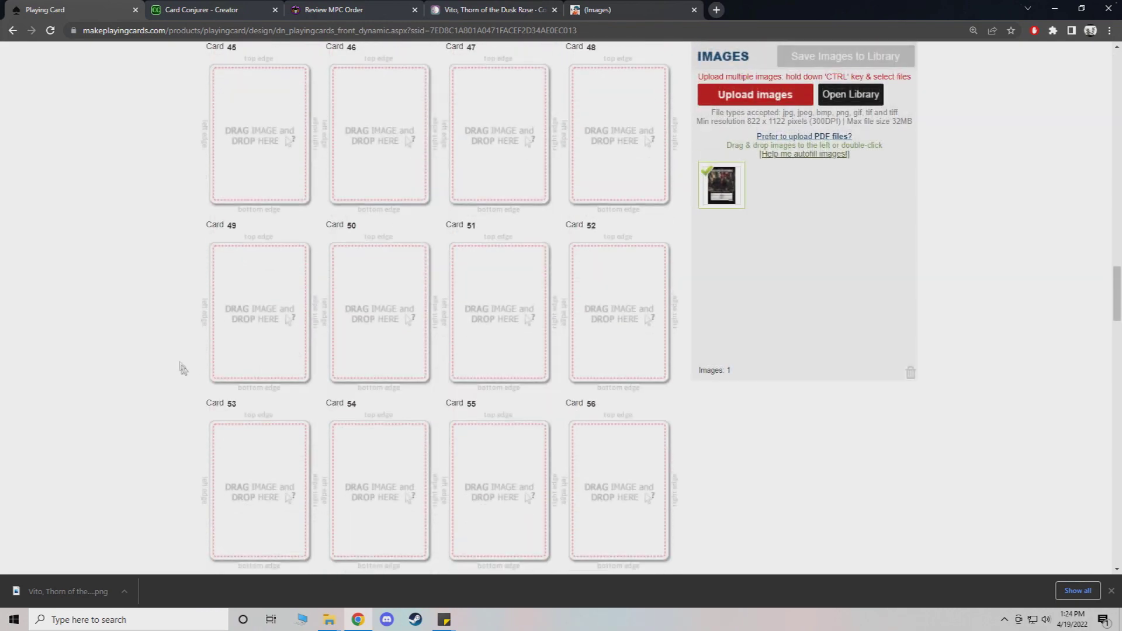
scroll(181, 368, "up", 20)
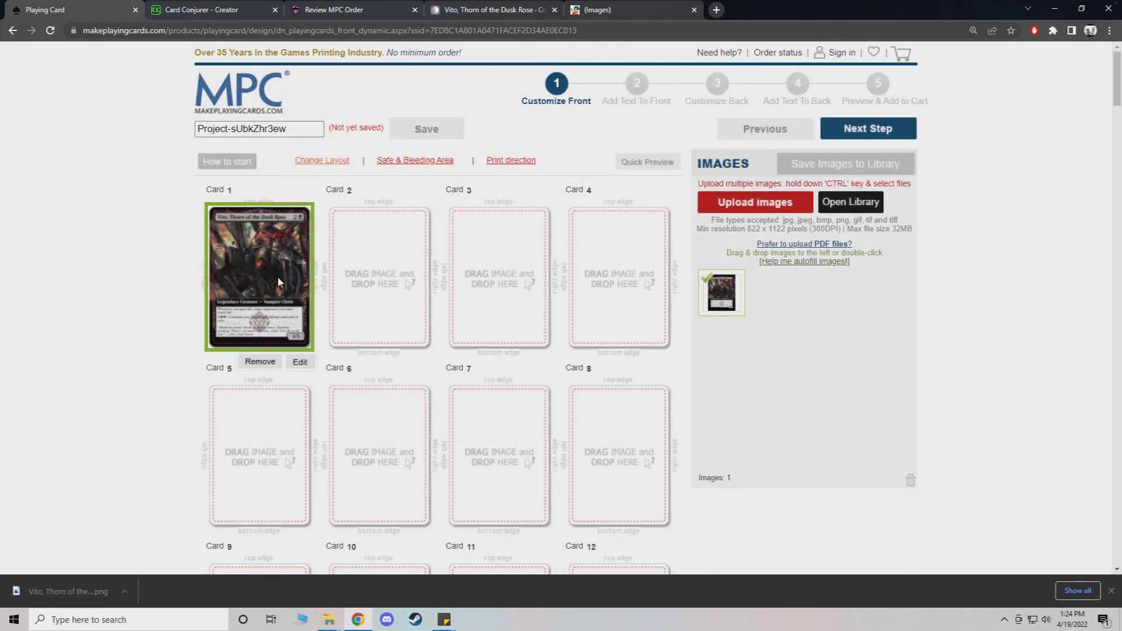
left_click(300, 363)
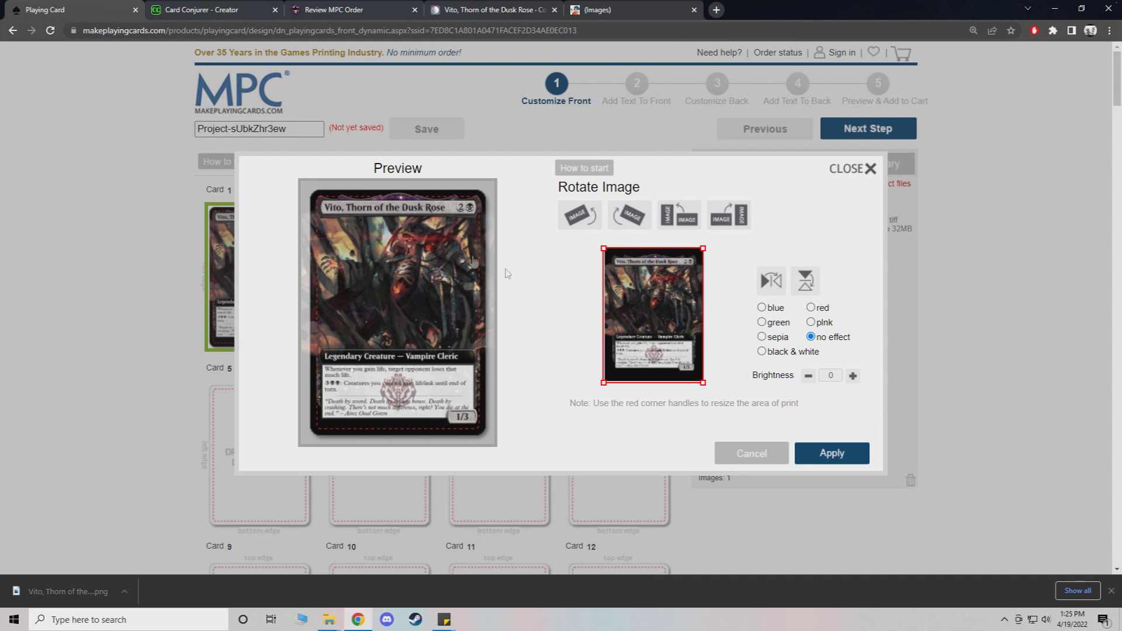
Step: Raise Card 1's image brightness to 5, apply it, and move to the next step
left_click(854, 377)
left_click(827, 459)
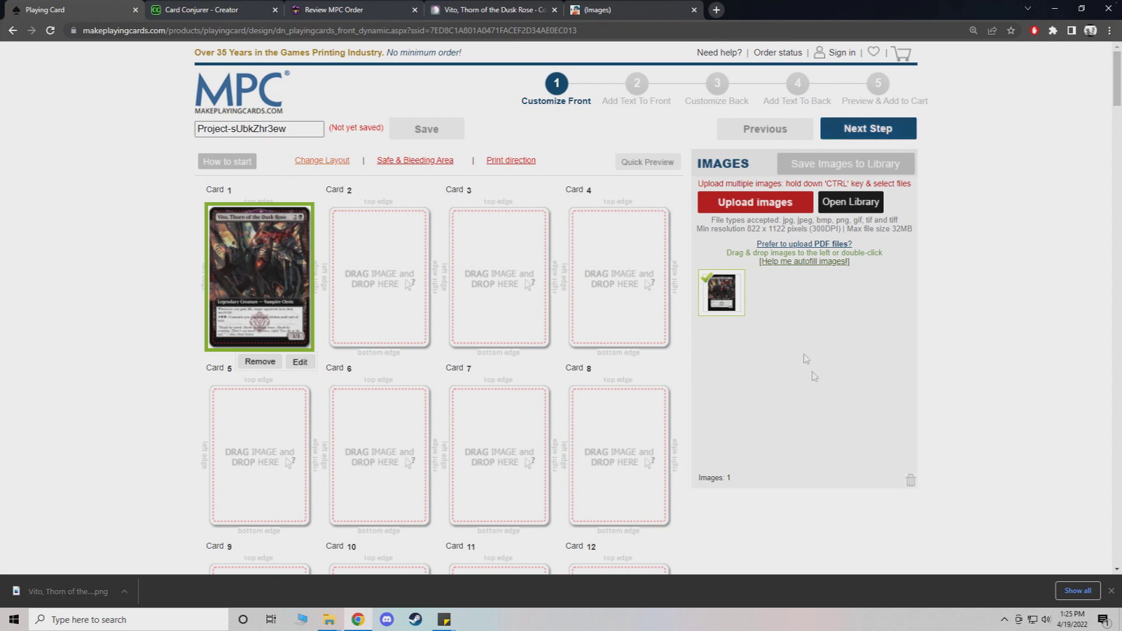
left_click(860, 129)
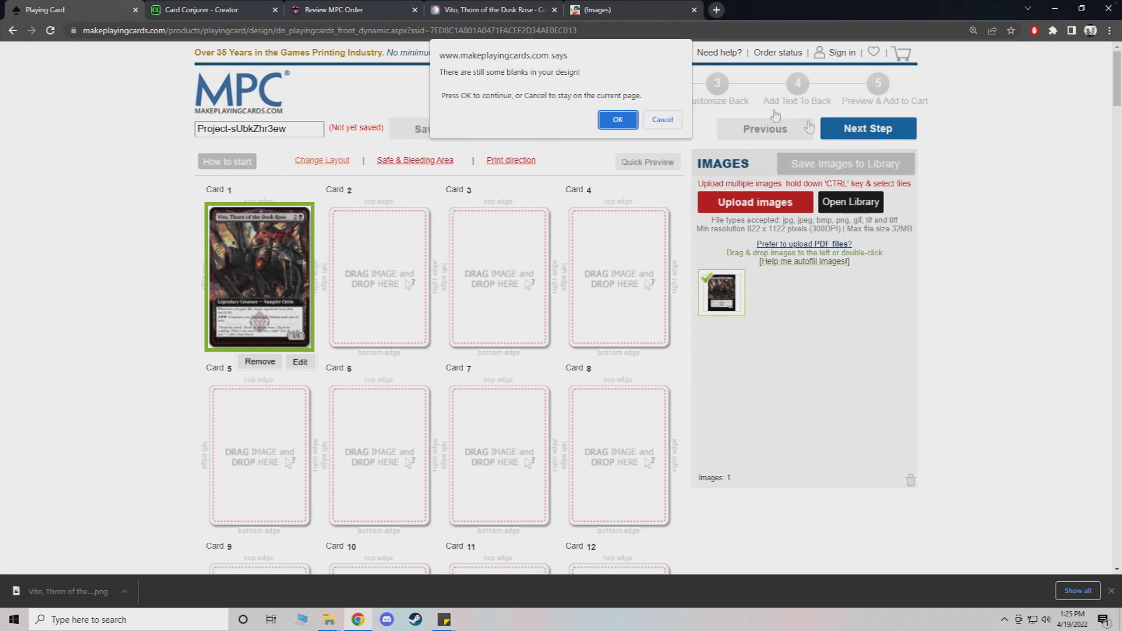
Step: Skip front text past the blanks warning and choose Same image for all card backs
left_click(617, 120)
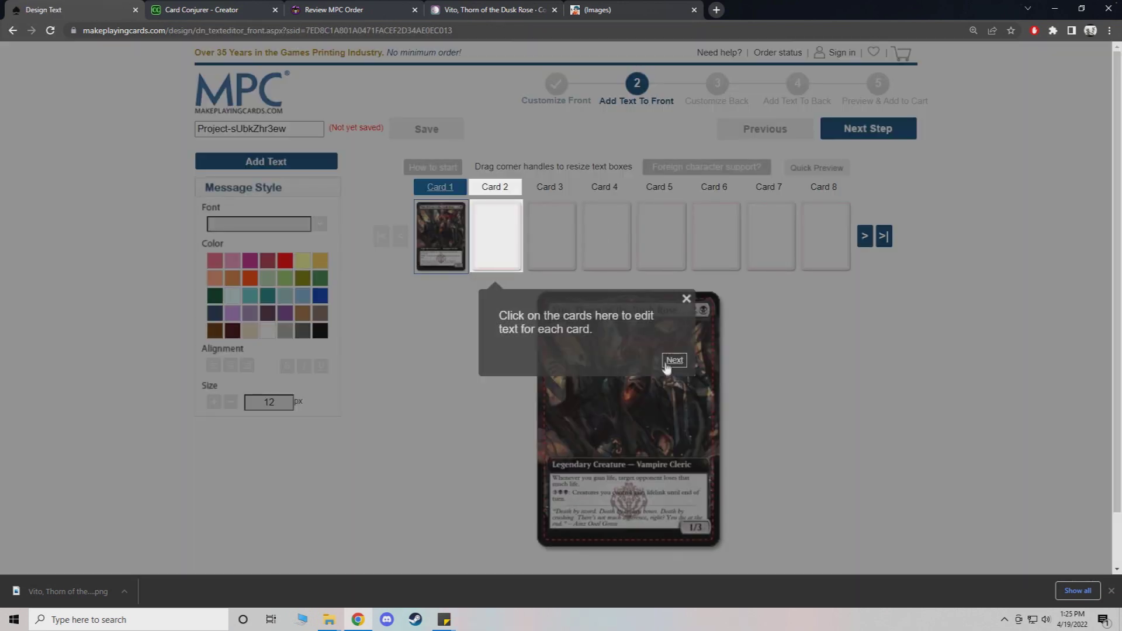
left_click(686, 300)
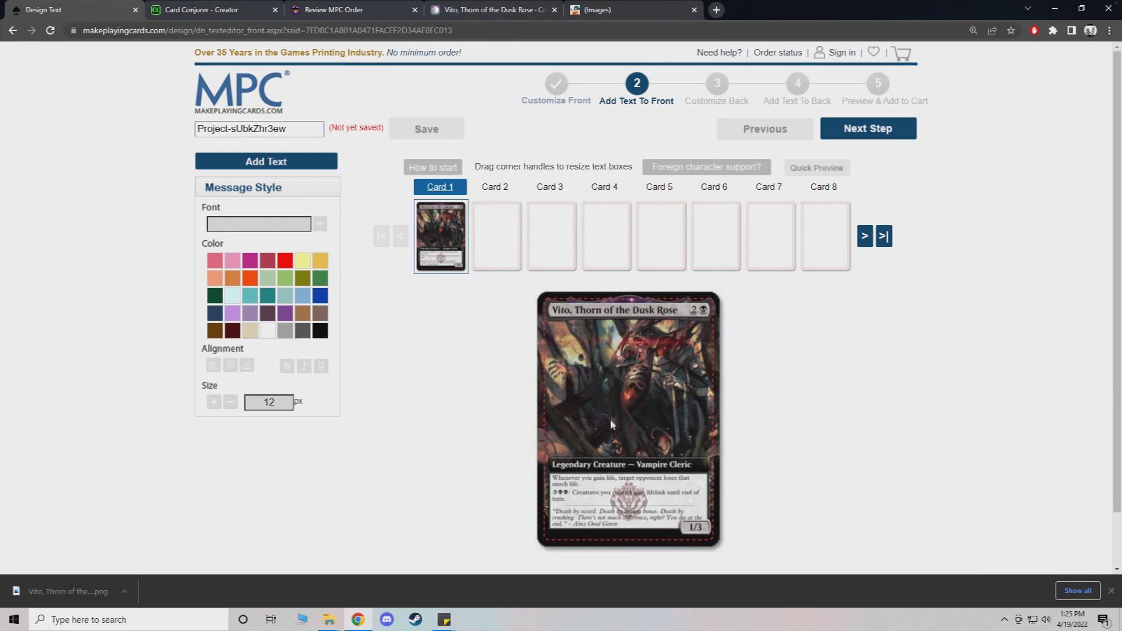
left_click(869, 129)
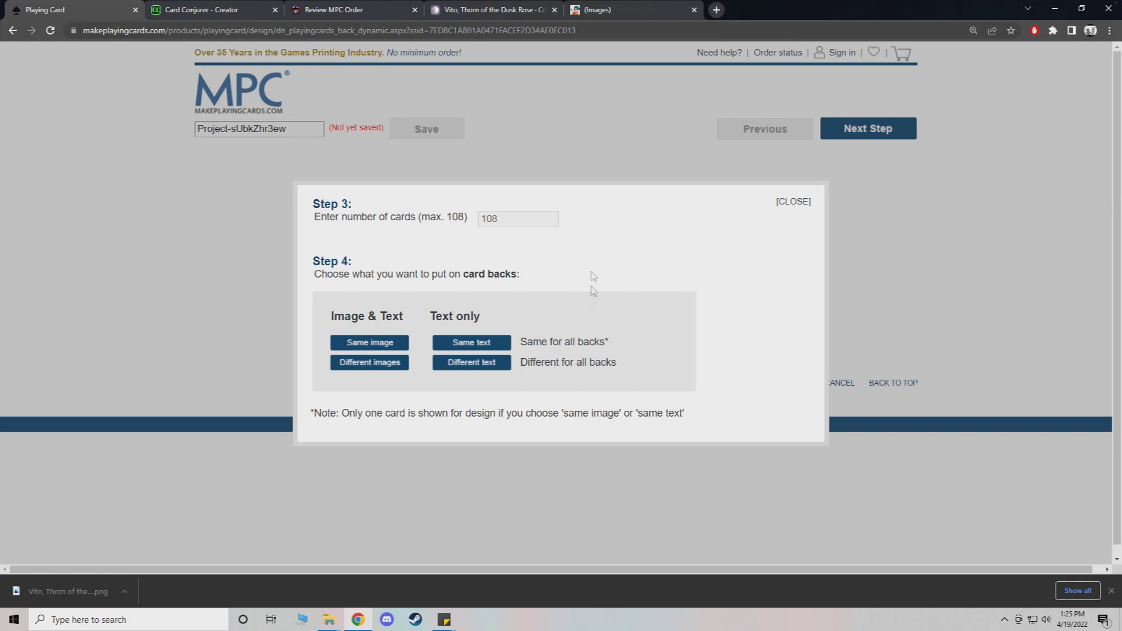
left_click(380, 344)
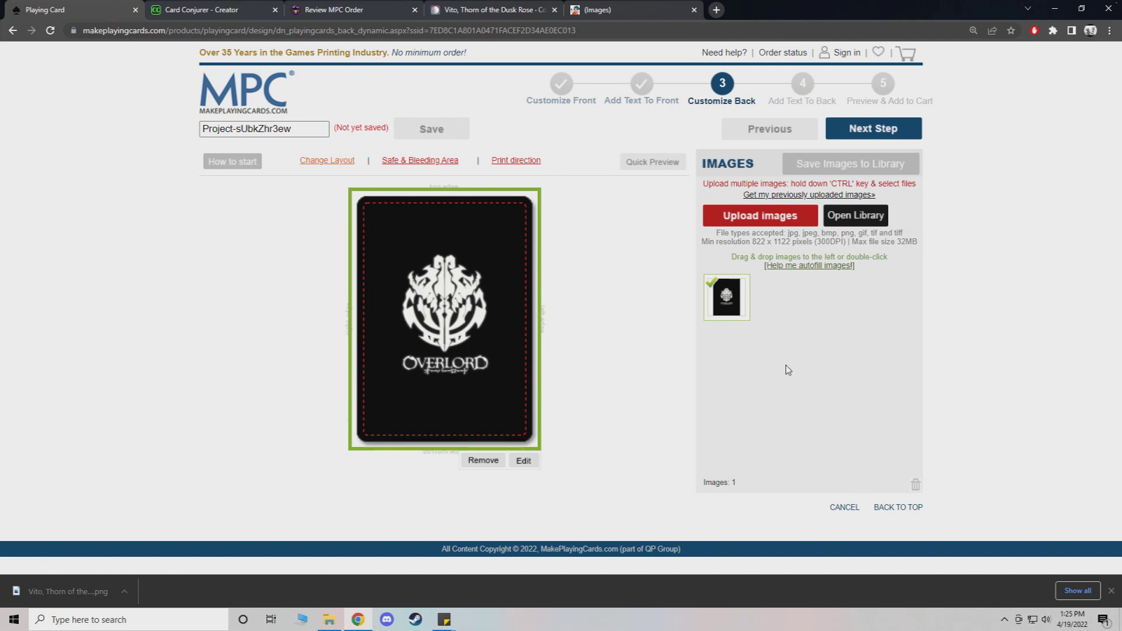
Step: Accept the Overlord back for every card and advance to the next design step
left_click(875, 131)
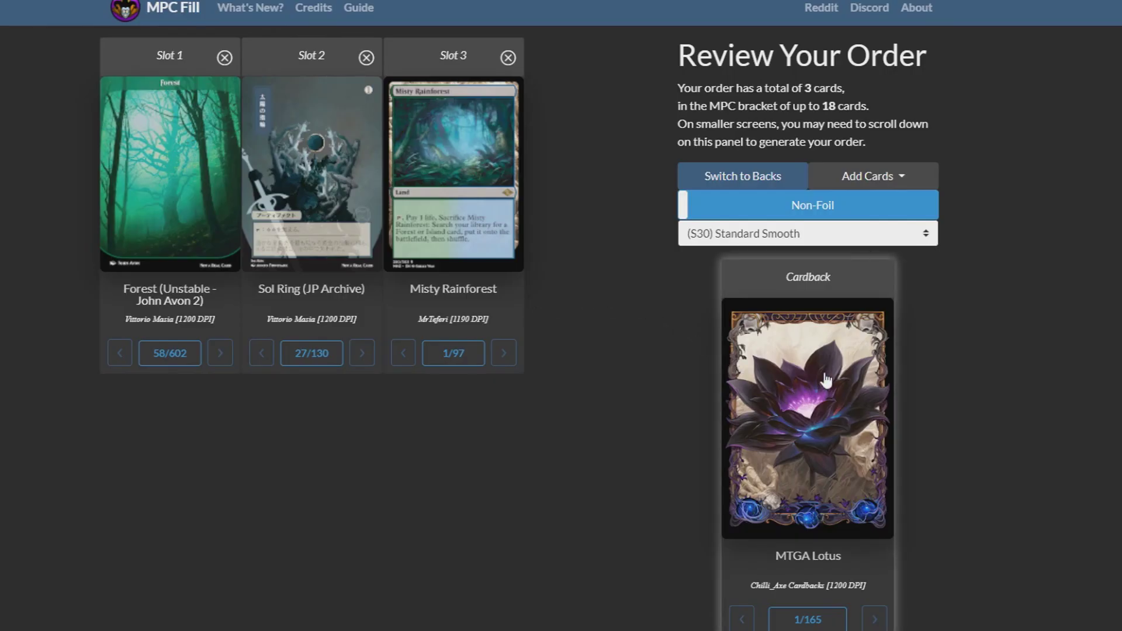
Step: Replace the MTGA Lotus cardback with Blue White 1 - C0RLoCK from the version list
scroll(911, 357, "down", 1)
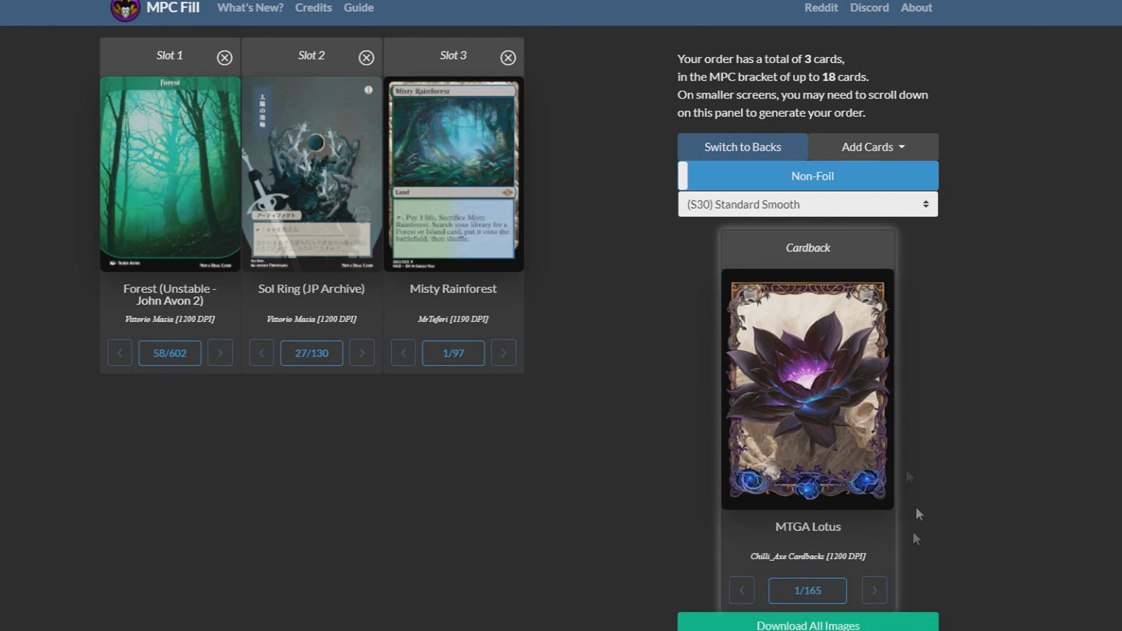
left_click(810, 591)
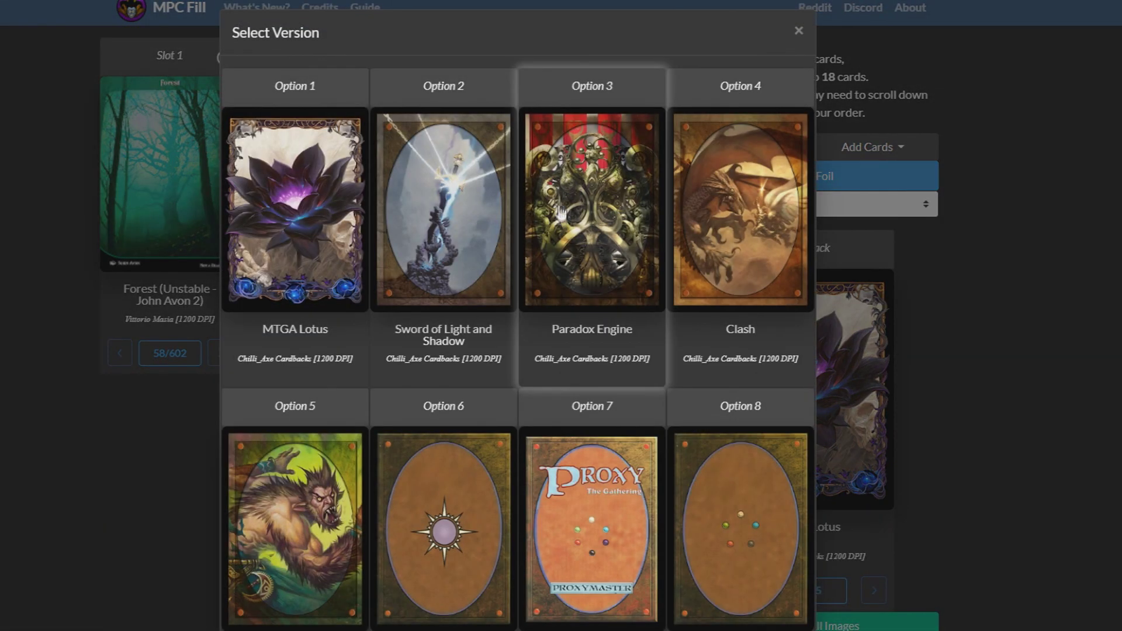
scroll(562, 197, "down", 10)
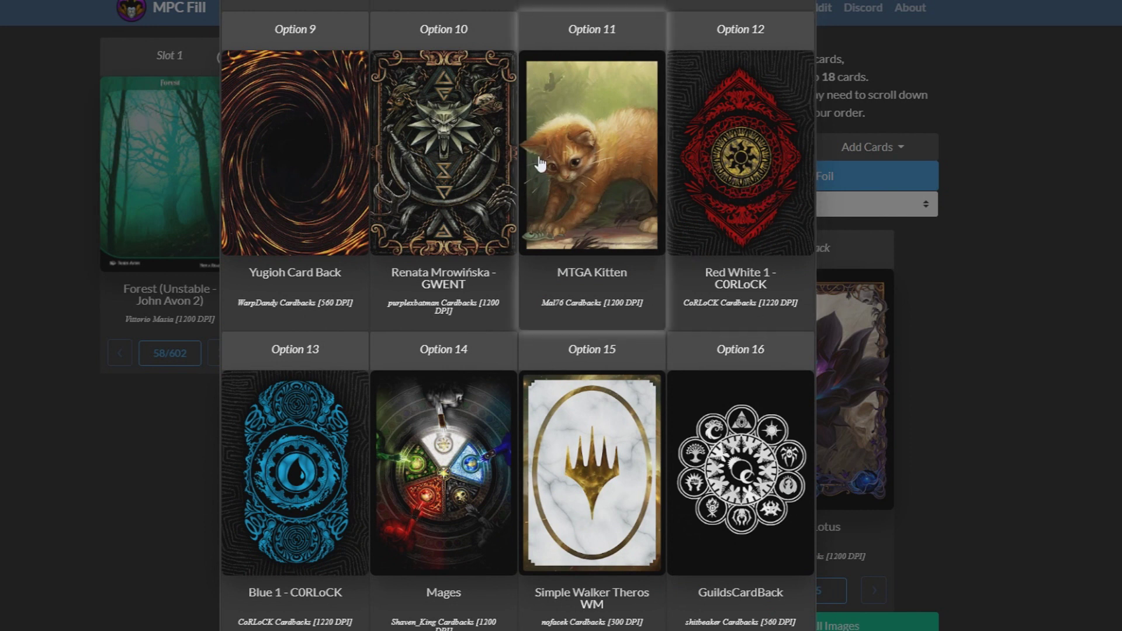
scroll(753, 329, "down", 3)
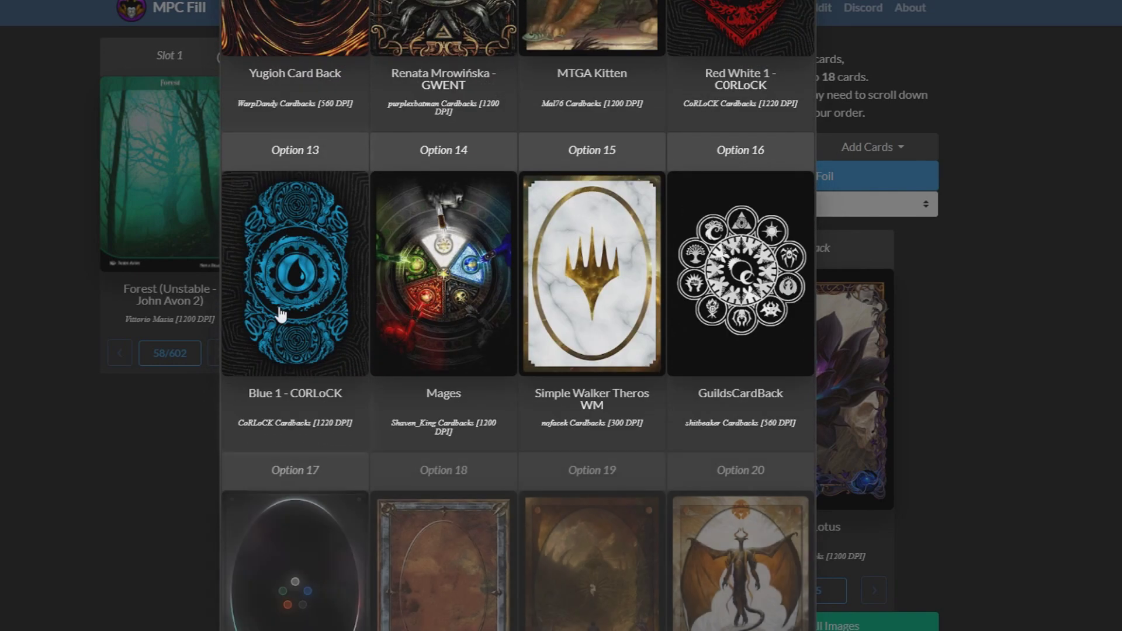
scroll(676, 282, "down", 3)
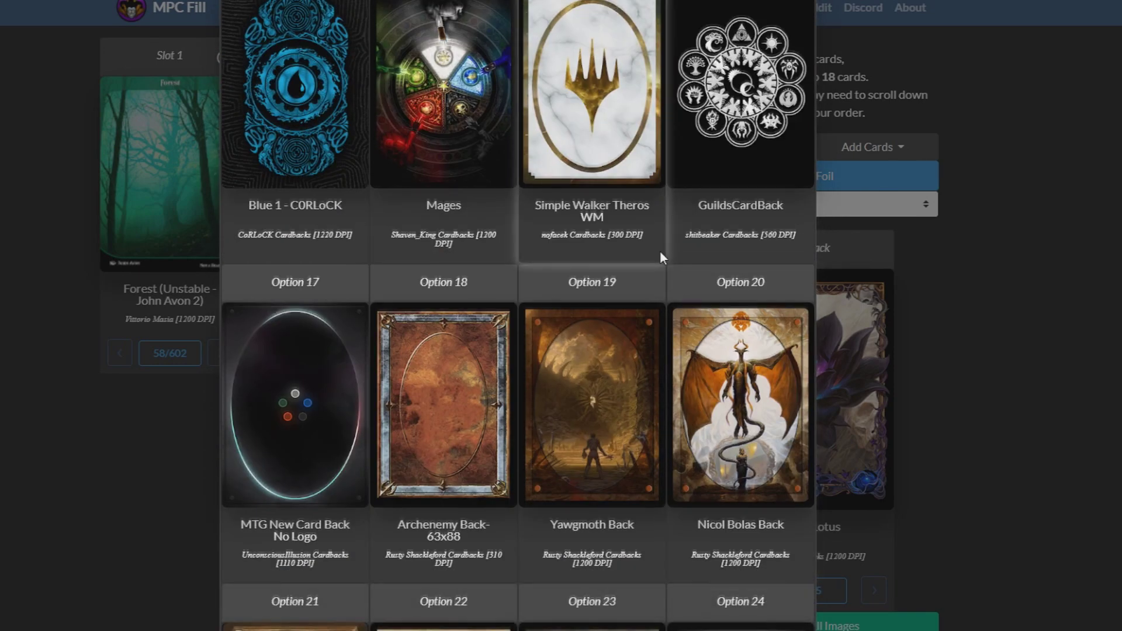
scroll(661, 253, "down", 12)
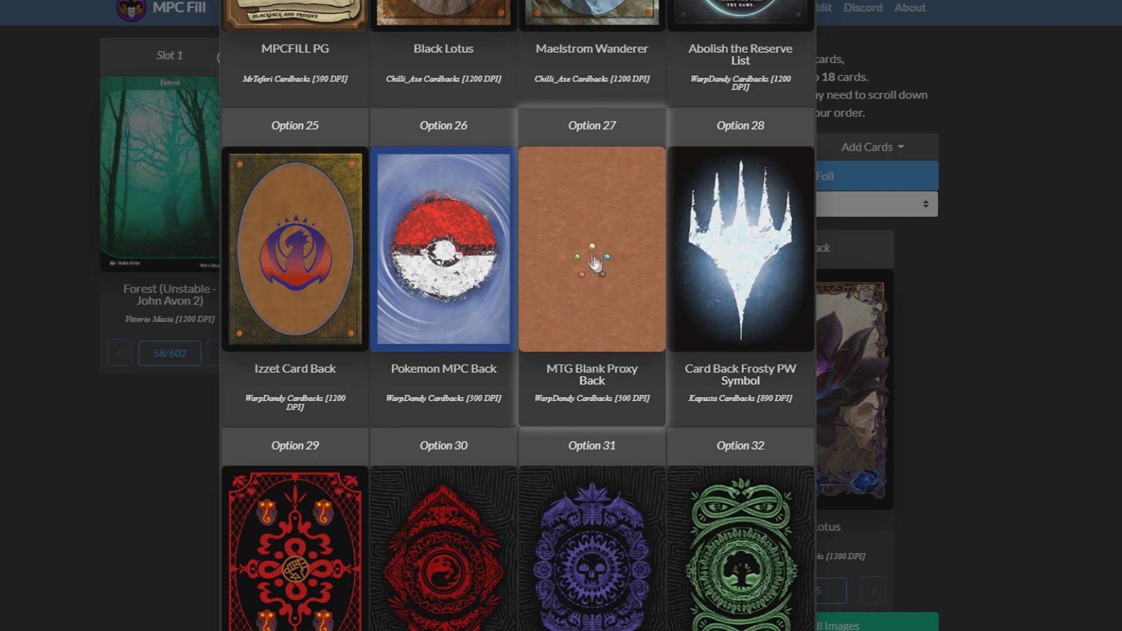
scroll(643, 257, "down", 5)
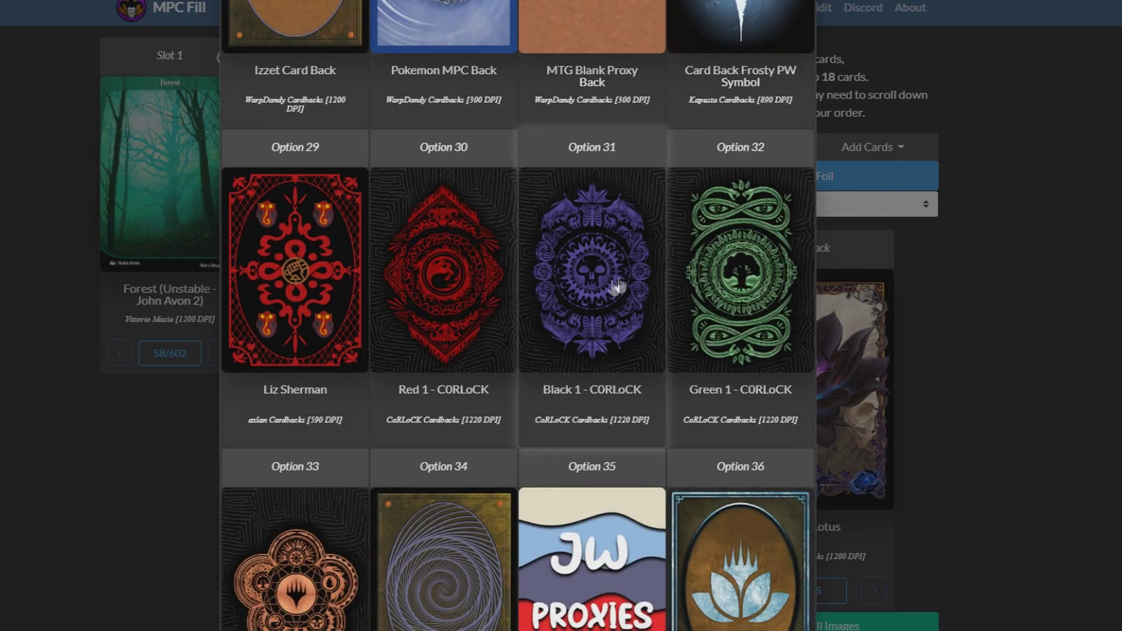
scroll(618, 285, "up", 5)
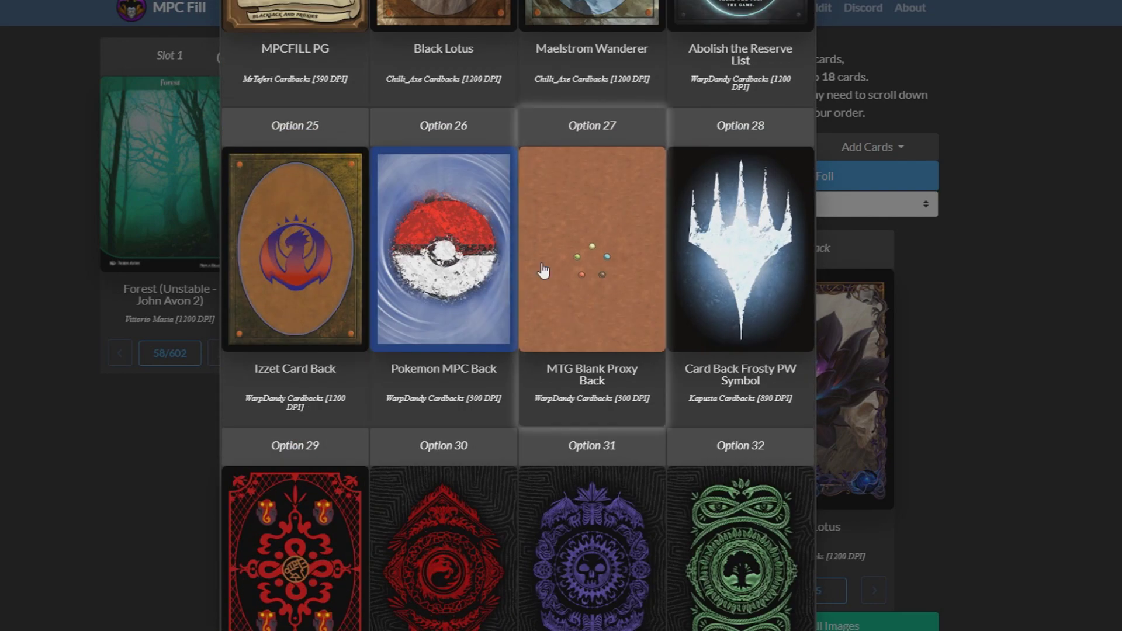
scroll(543, 272, "down", 13)
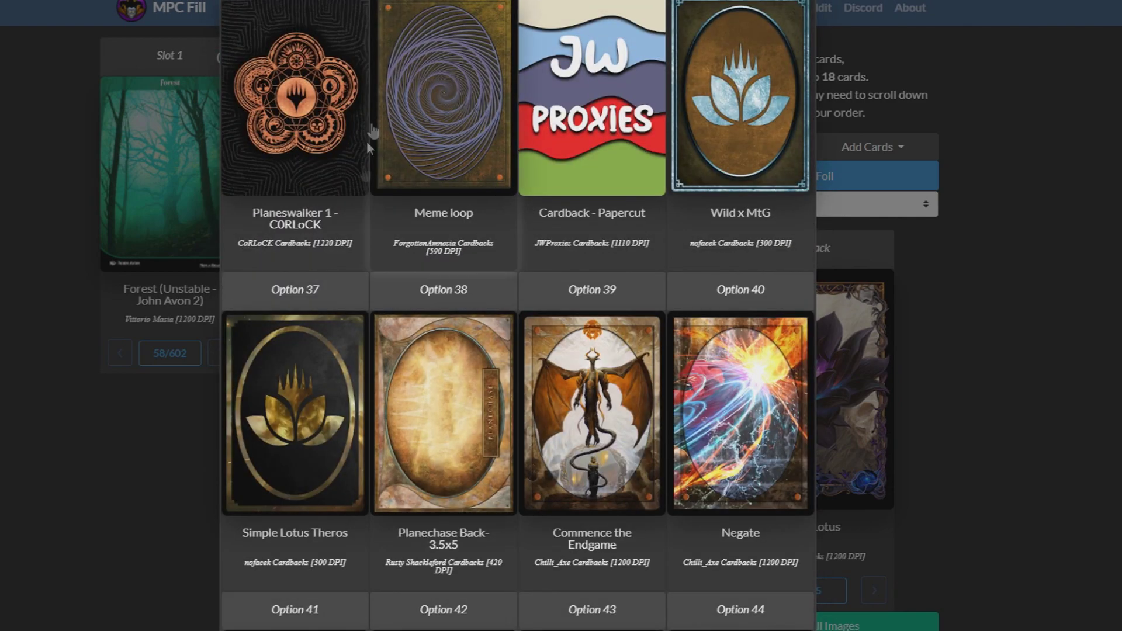
scroll(538, 299, "down", 13)
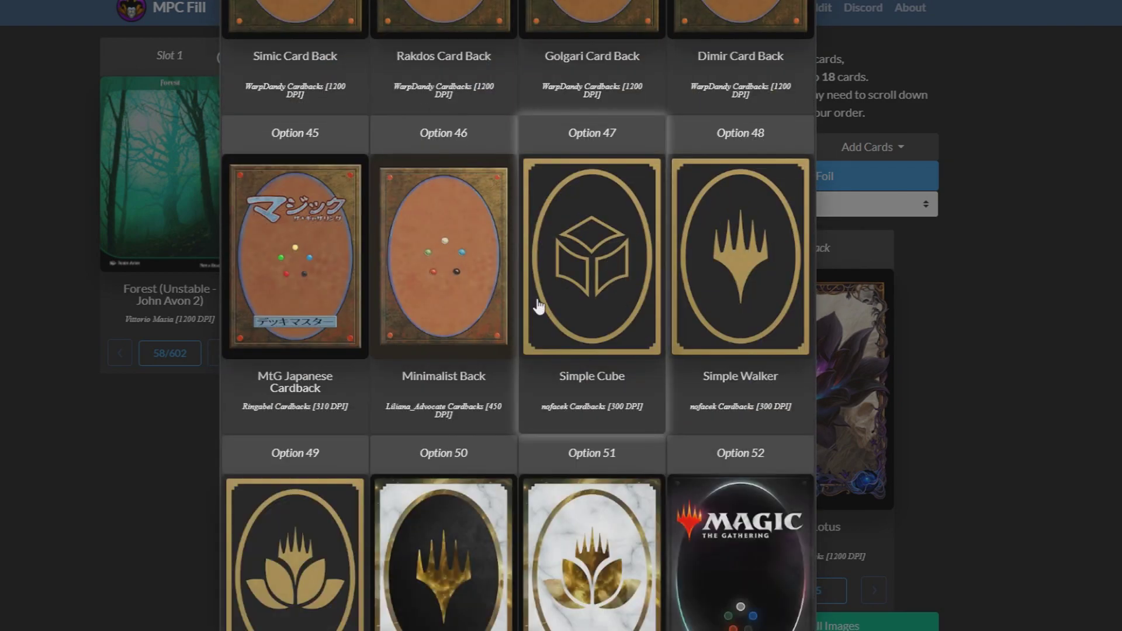
scroll(539, 305, "down", 15)
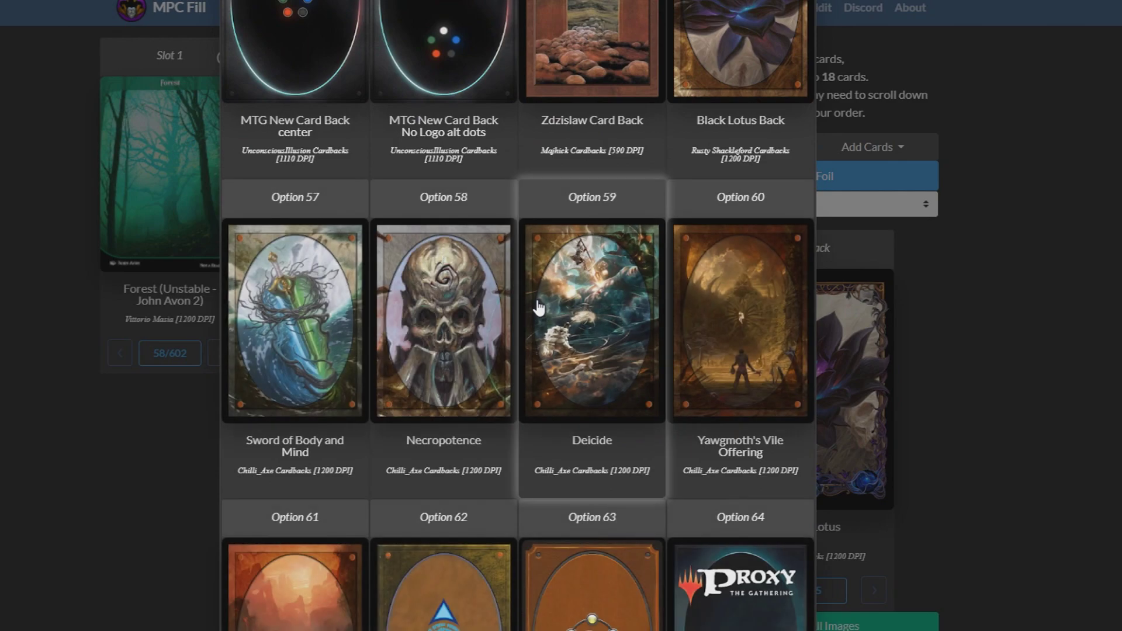
scroll(538, 304, "down", 8)
scroll(584, 315, "up", 10)
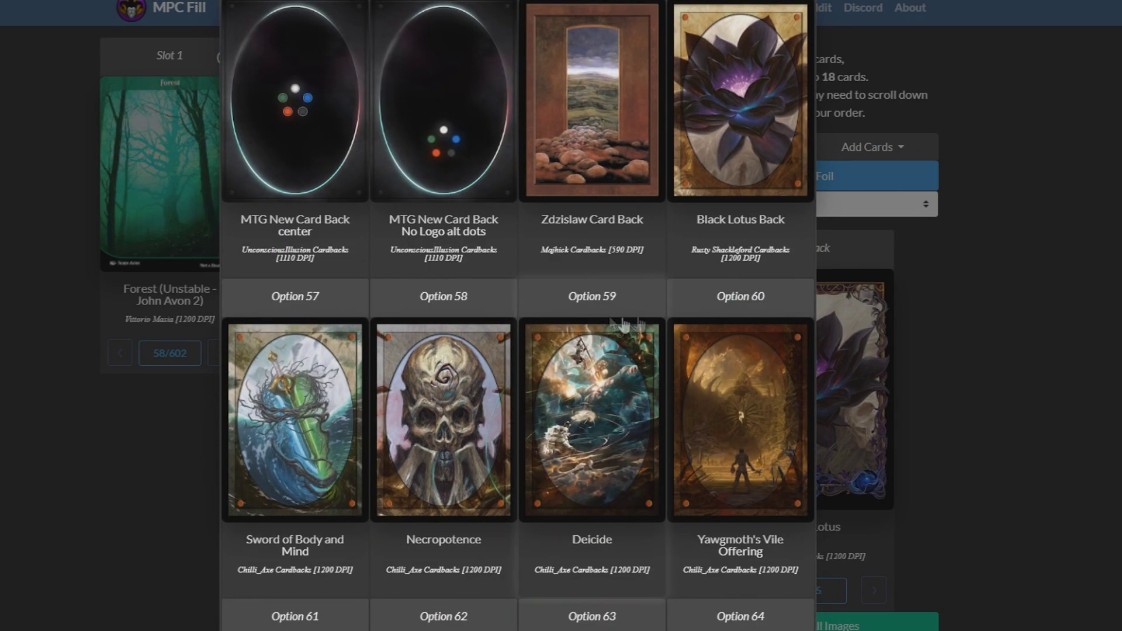
scroll(584, 310, "down", 15)
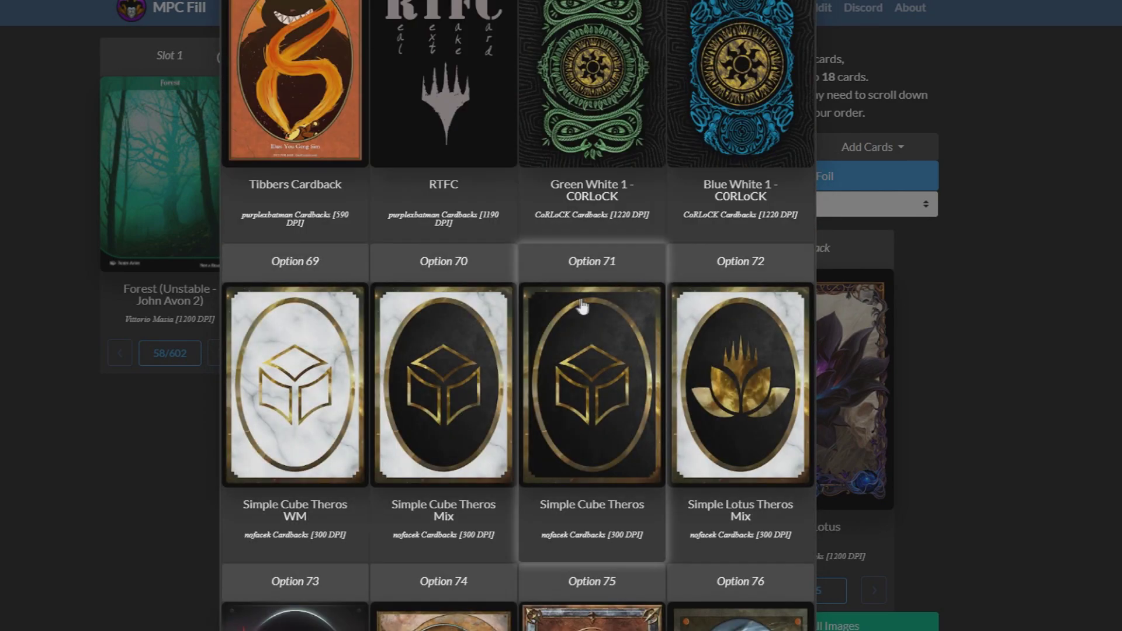
scroll(582, 305, "up", 2)
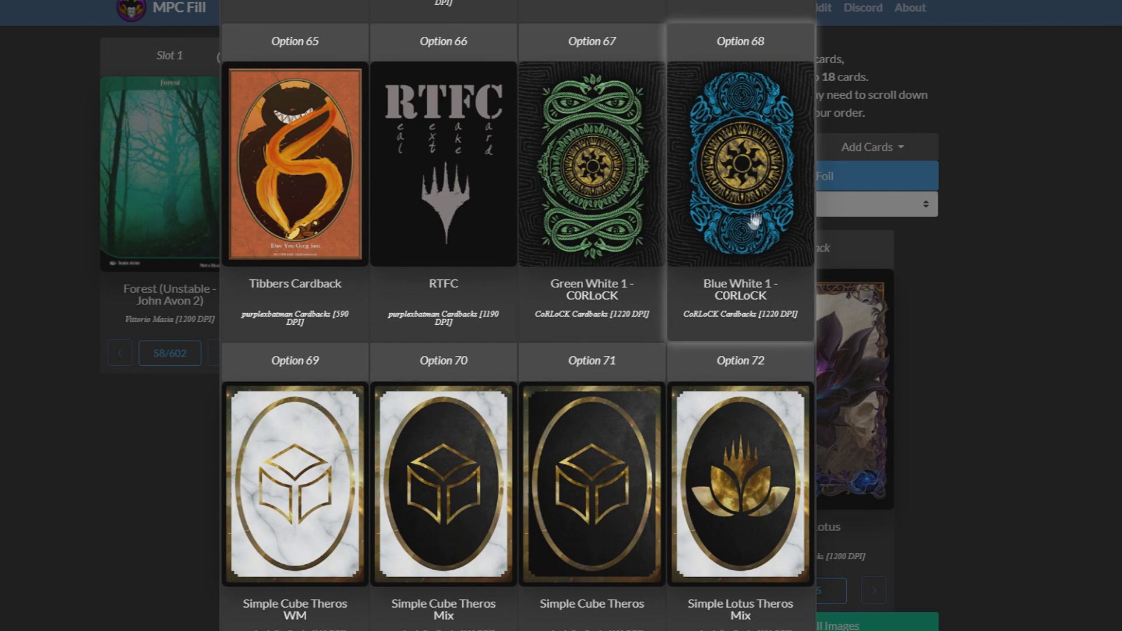
left_click(753, 188)
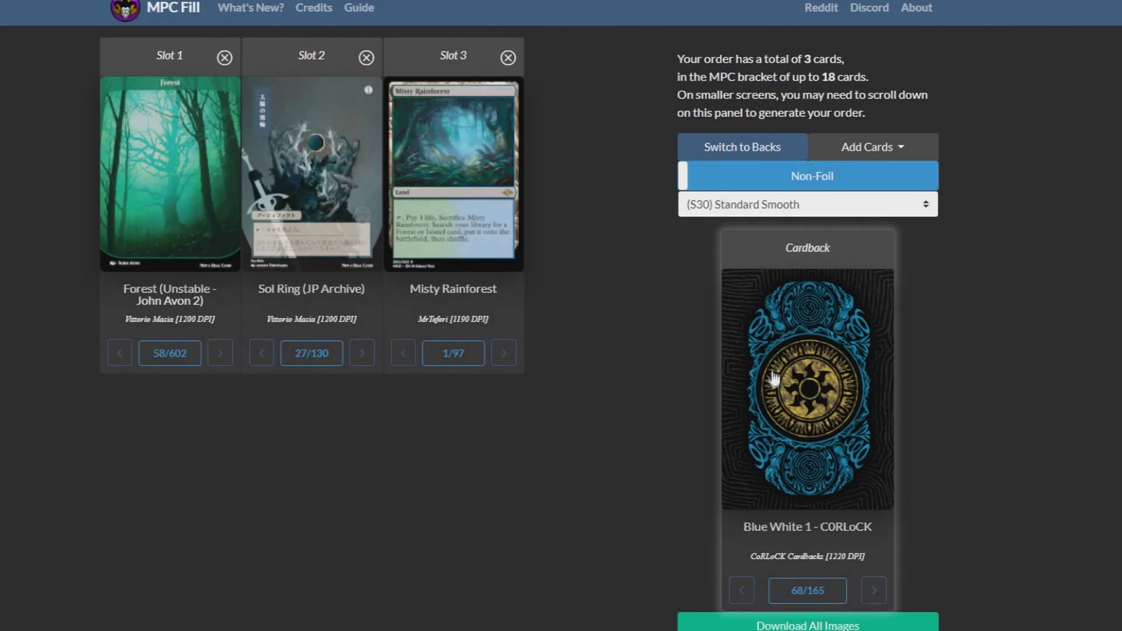
left_click(784, 401)
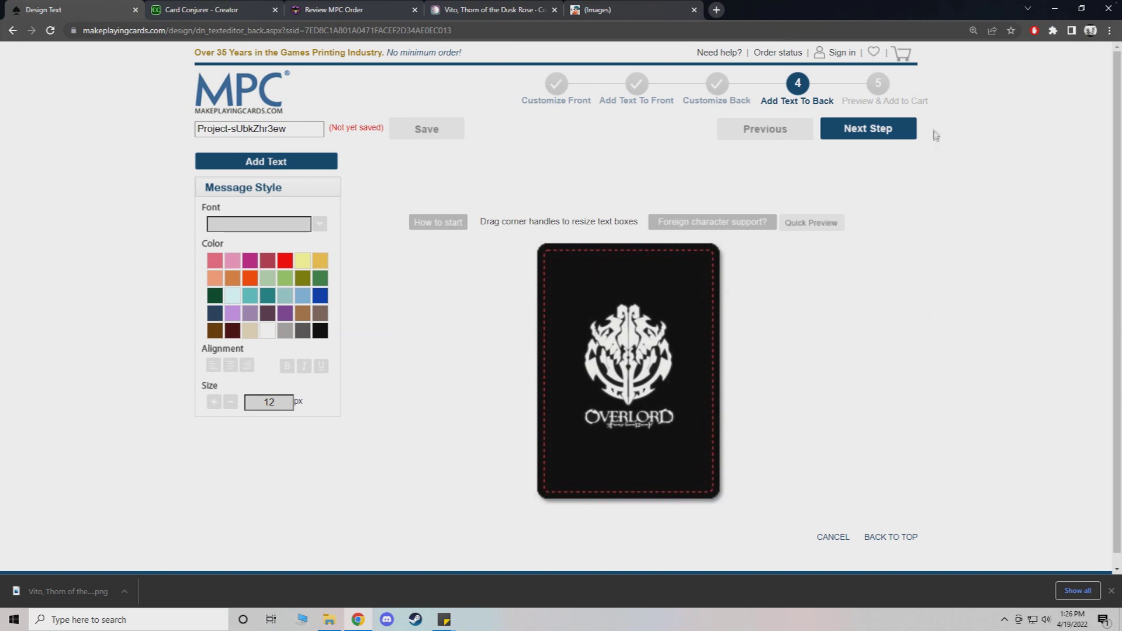
Step: Advance to Preview & Add to Cart and open the Vito front's preview
left_click(882, 133)
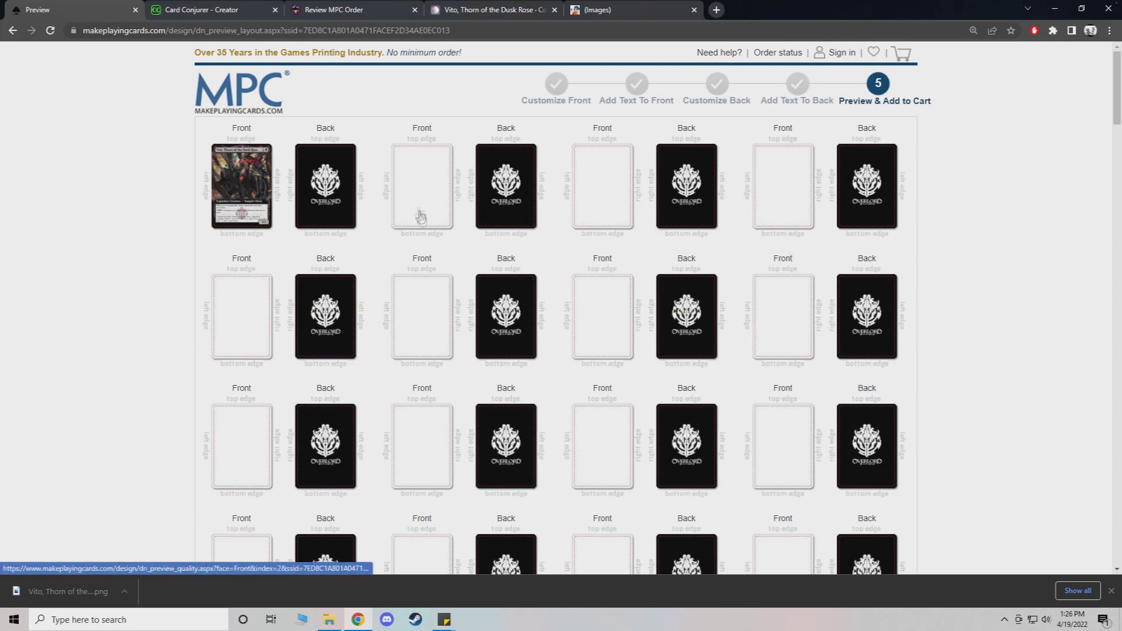
scroll(427, 246, "down", 5)
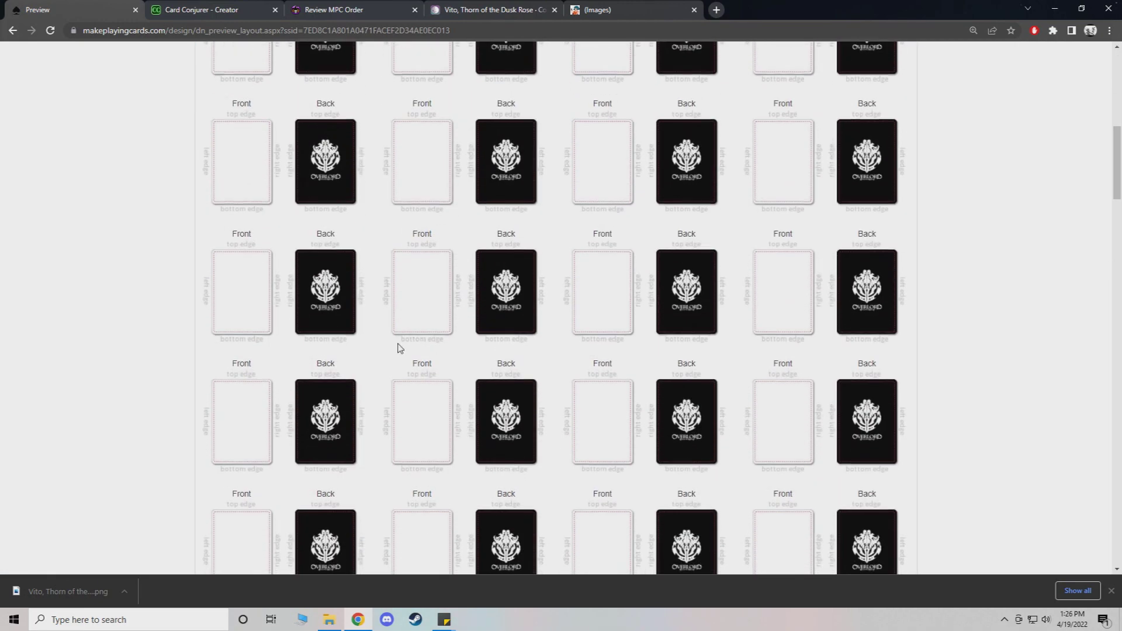
scroll(397, 345, "up", 5)
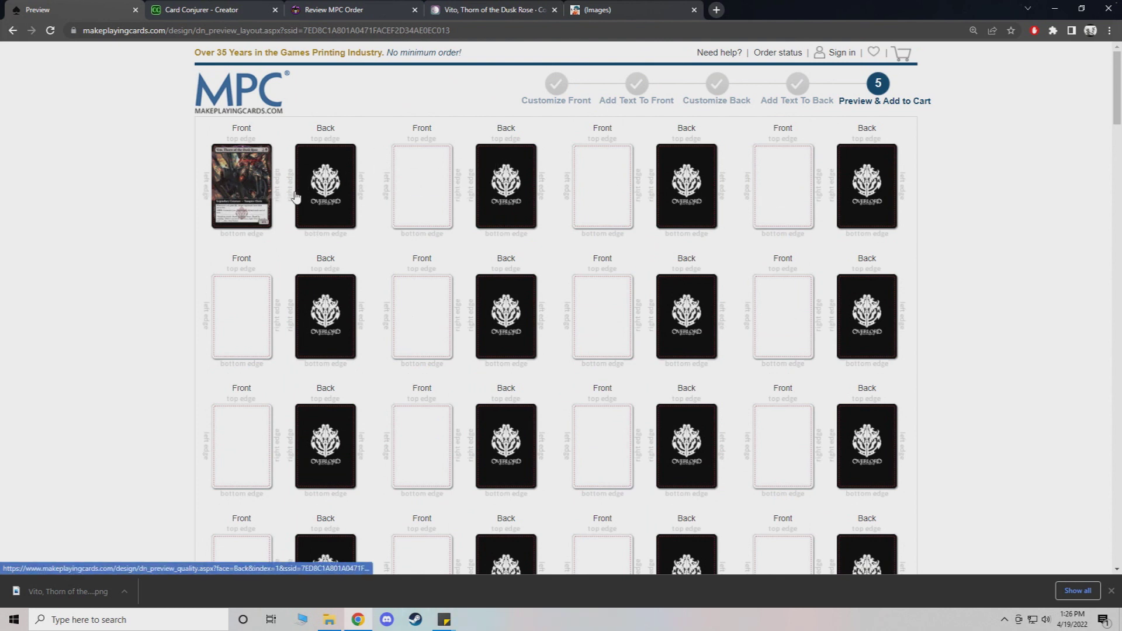
left_click(253, 184)
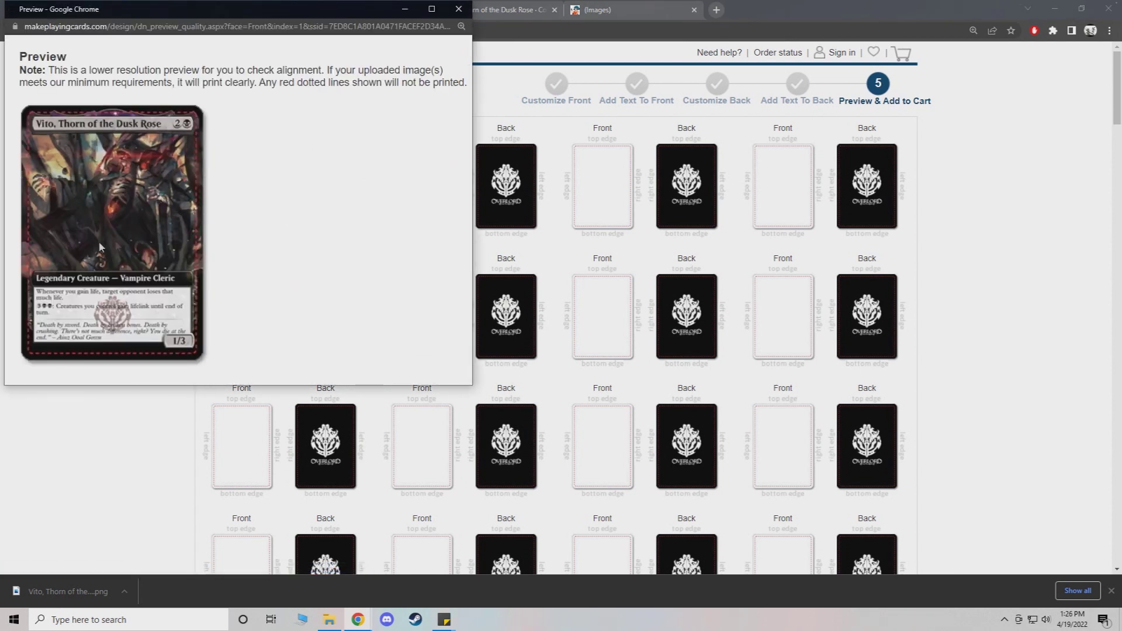
Step: Close the Vito front preview and return to the Card Conjurer creator tab
left_click(459, 10)
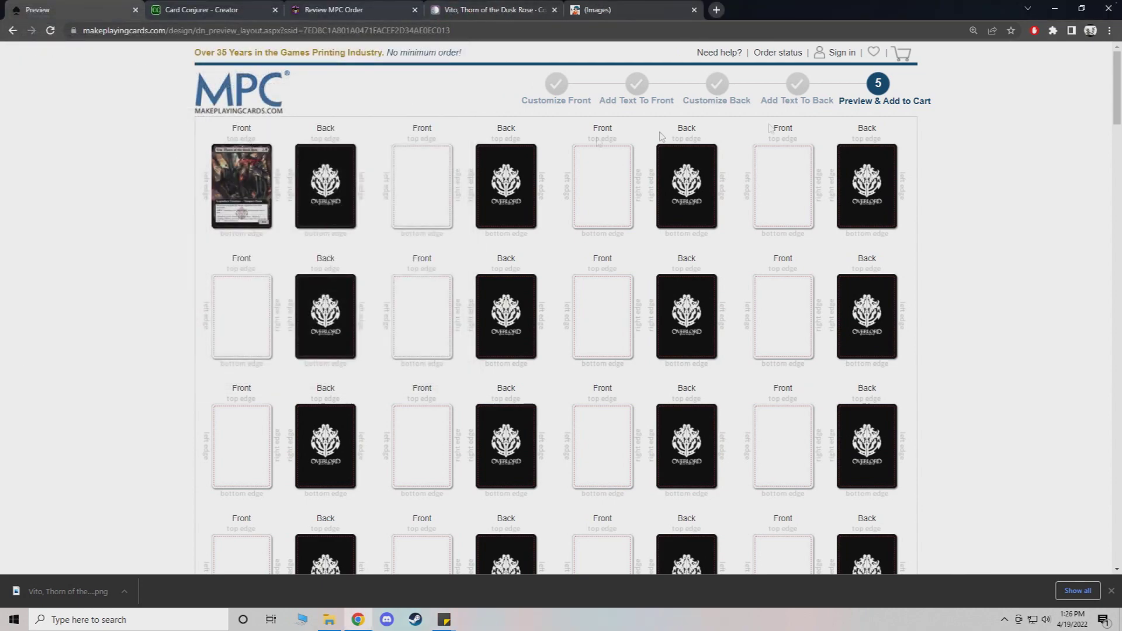
scroll(927, 313, "down", 10)
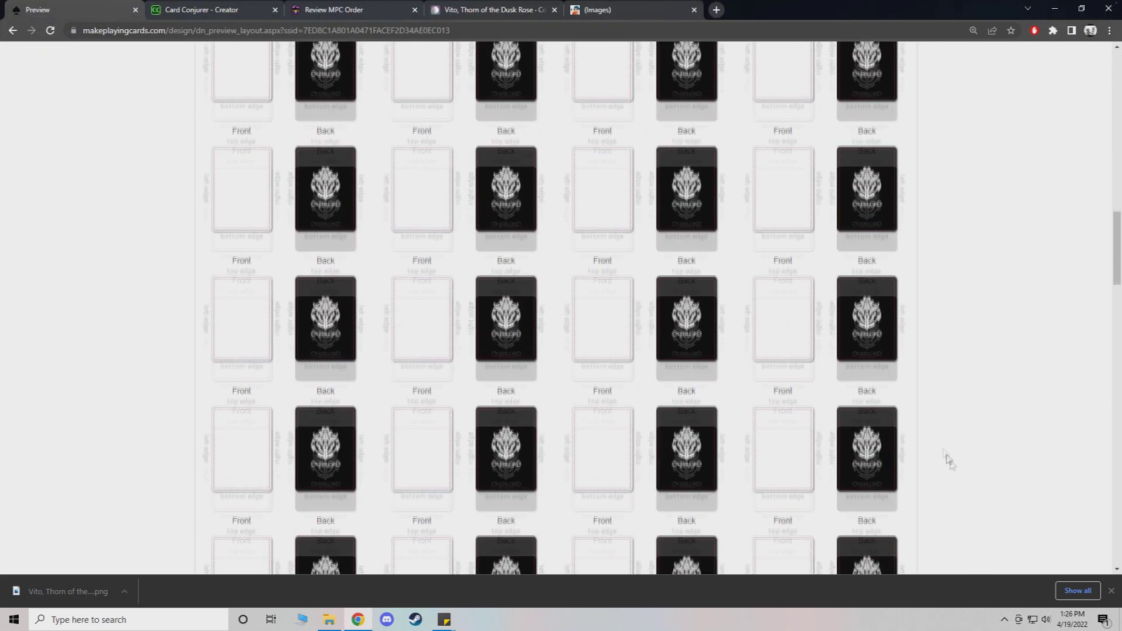
scroll(921, 221, "up", 5)
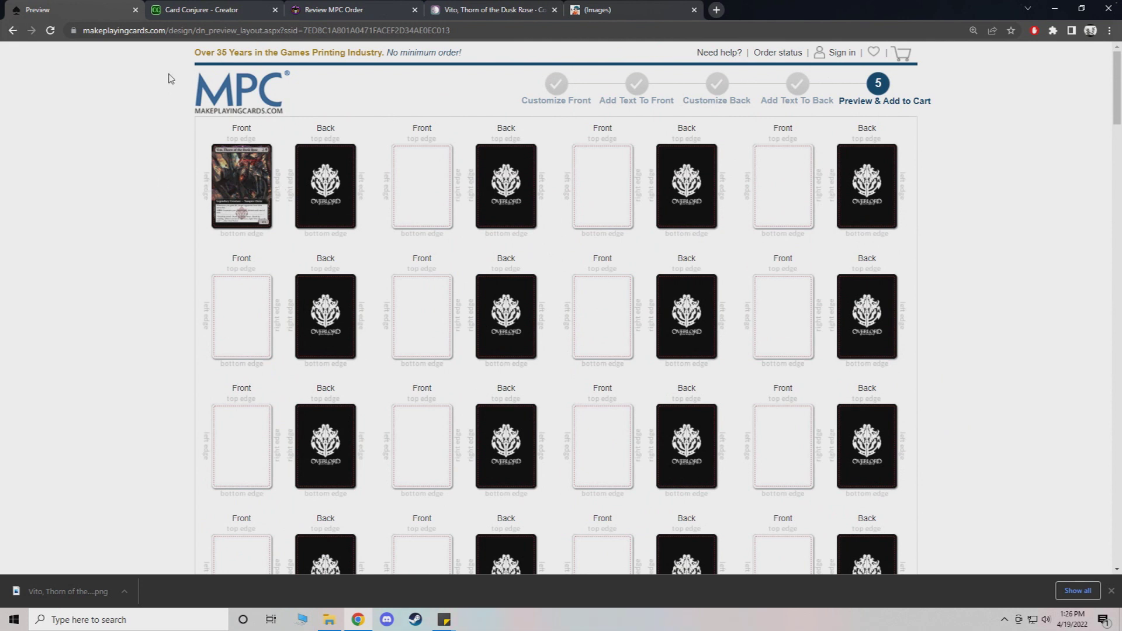
left_click(231, 11)
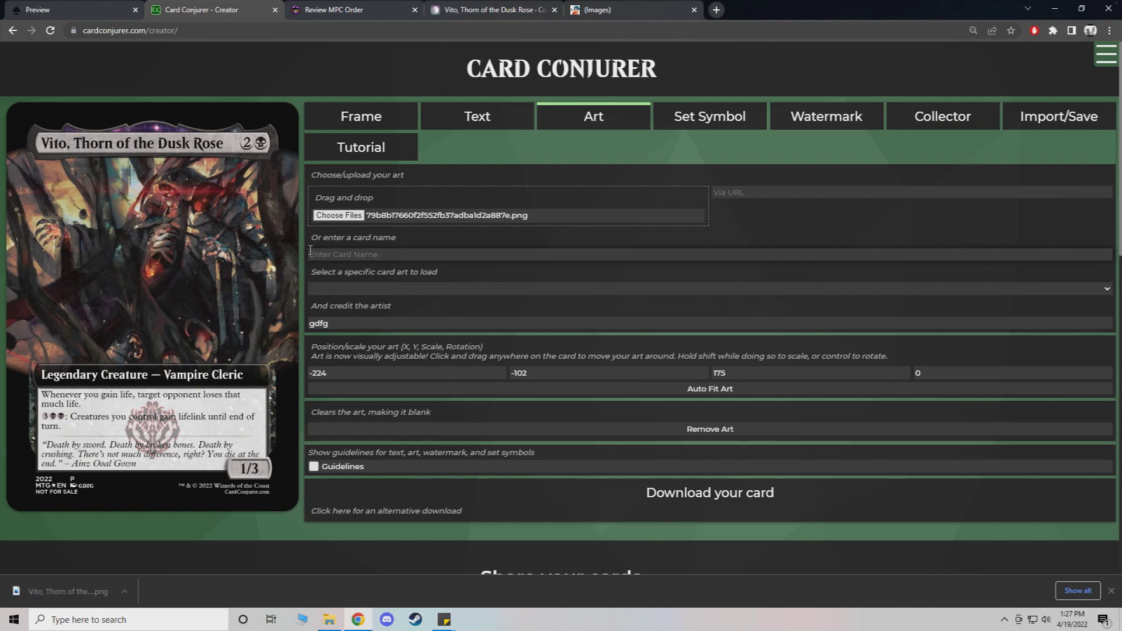
Step: Return to the MakePlayingCards Preview & Add to Cart page showing the Vito front and Overlord backs
left_click(88, 9)
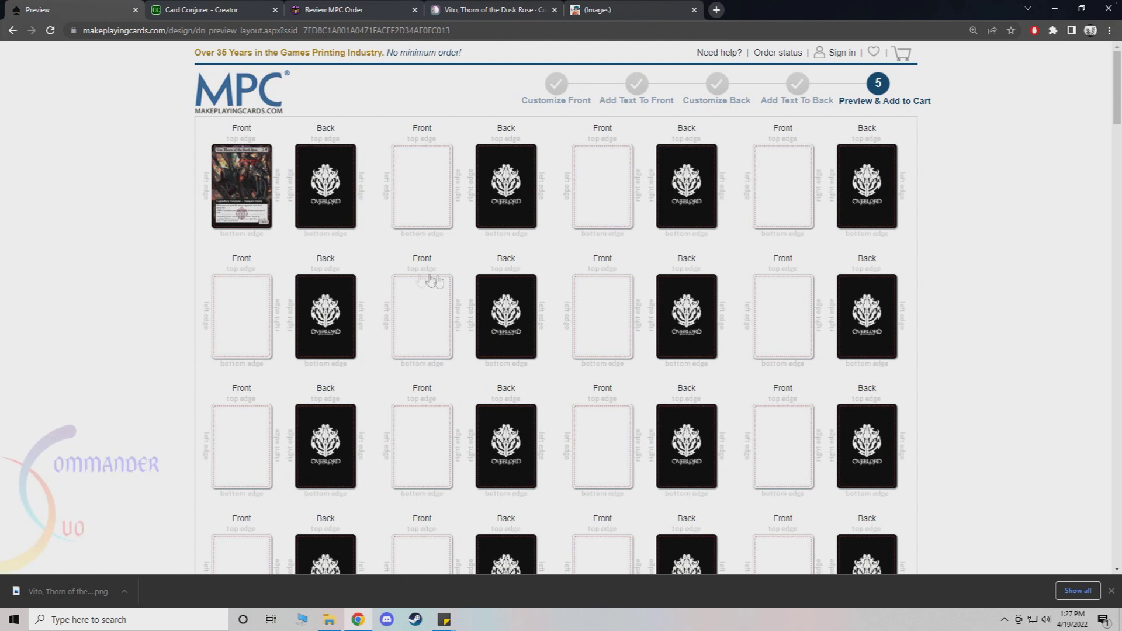